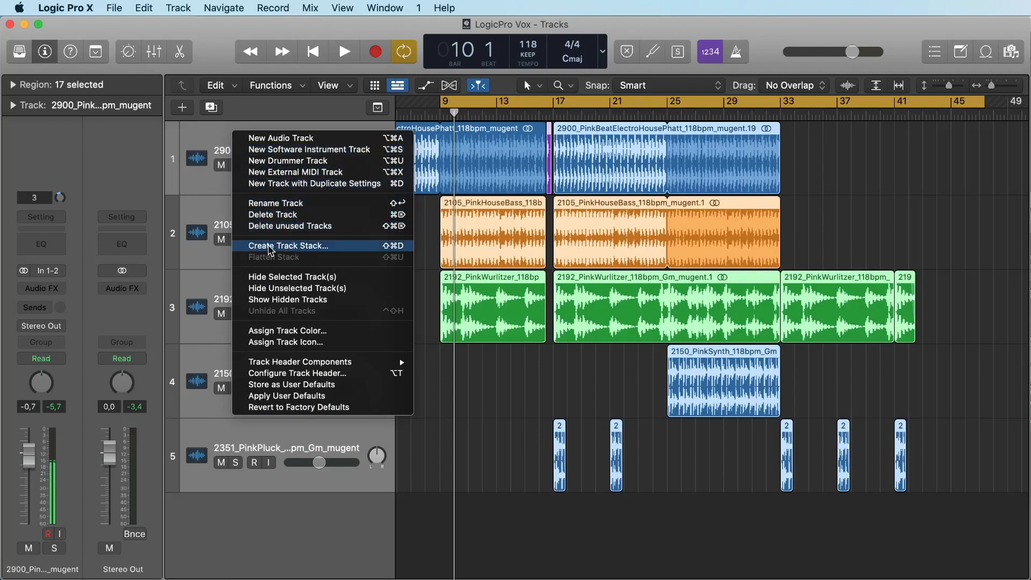
Group the five selected tracks into a Folder Stack and name it Playback.
{"action": "left_click", "coordinate": [268, 247]}
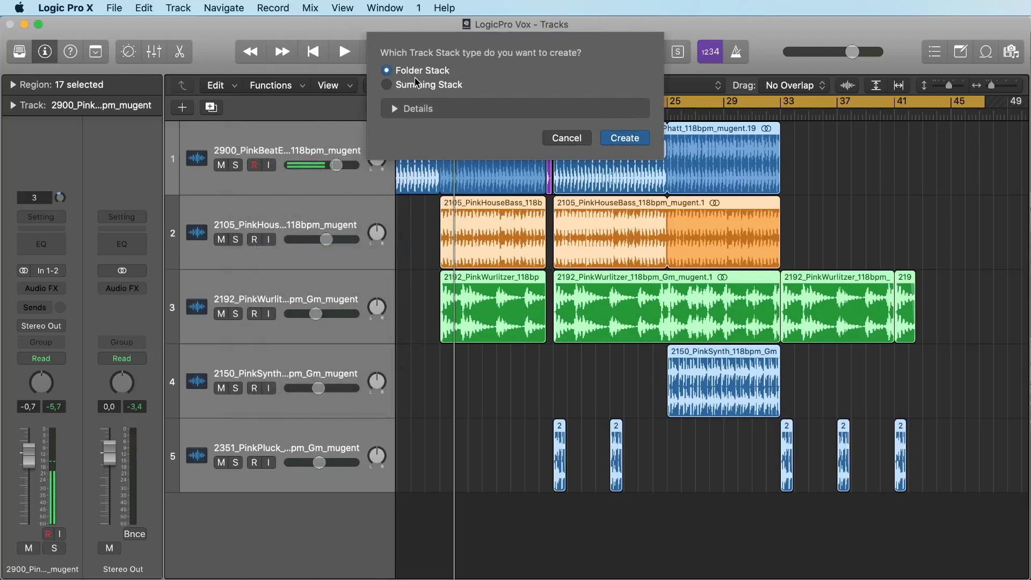
{"action": "left_click", "coordinate": [612, 139]}
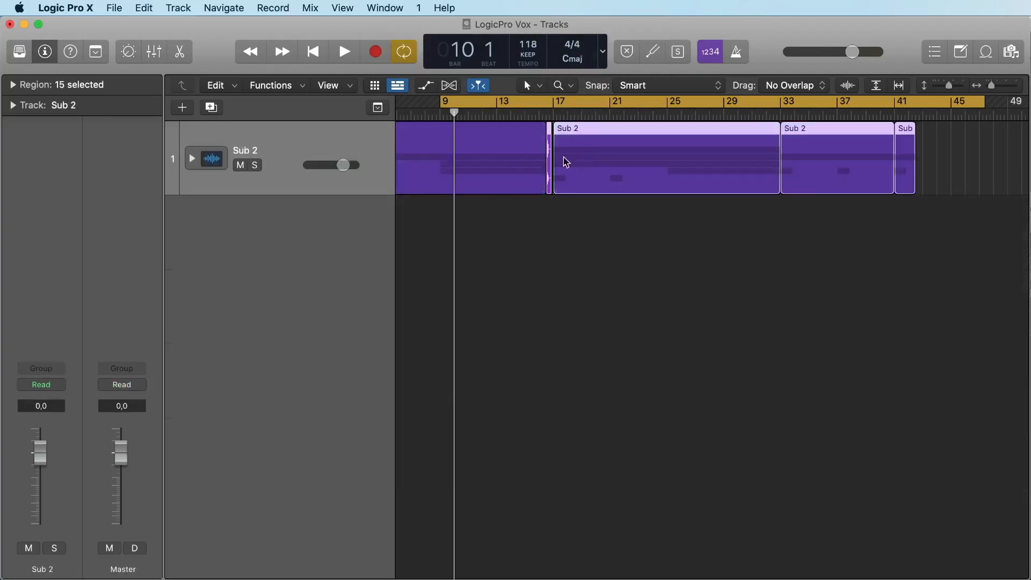
{"action": "double_click", "coordinate": [255, 153]}
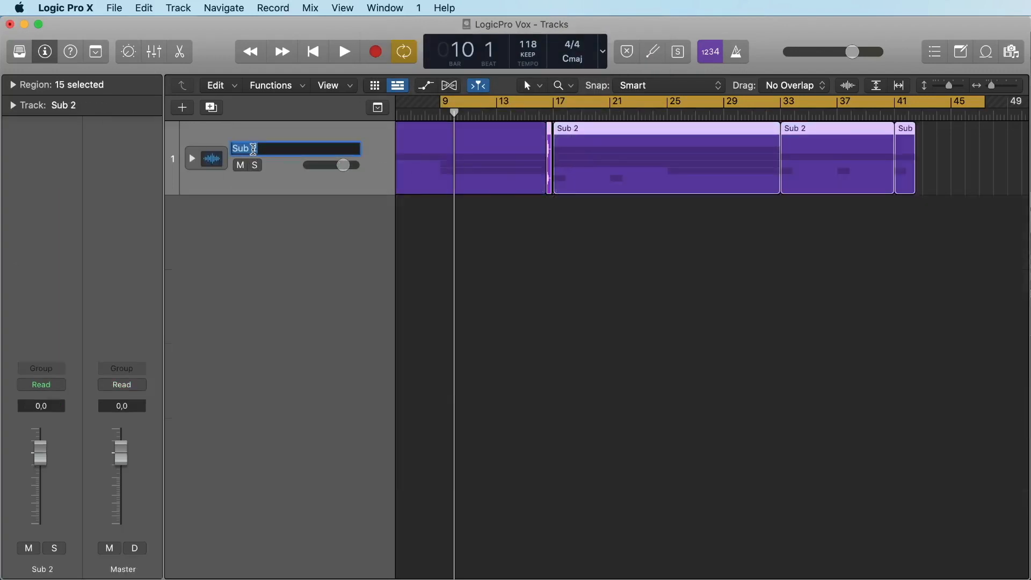
{"action": "type", "text": "Playback"}
{"action": "key", "text": "Return"}
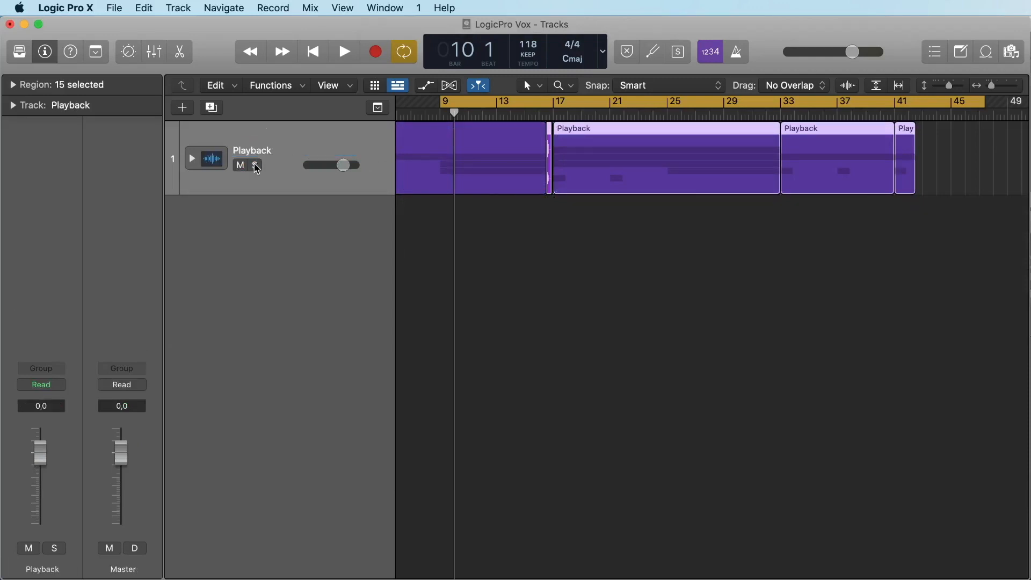
Lower the Playback stack's volume to -9.0 dB and briefly play the song to check the level.
{"action": "left_click", "coordinate": [193, 159]}
{"action": "left_click", "coordinate": [193, 158]}
{"action": "scroll", "coordinate": [433, 352], "scroll_direction": "left", "scroll_amount": 1}
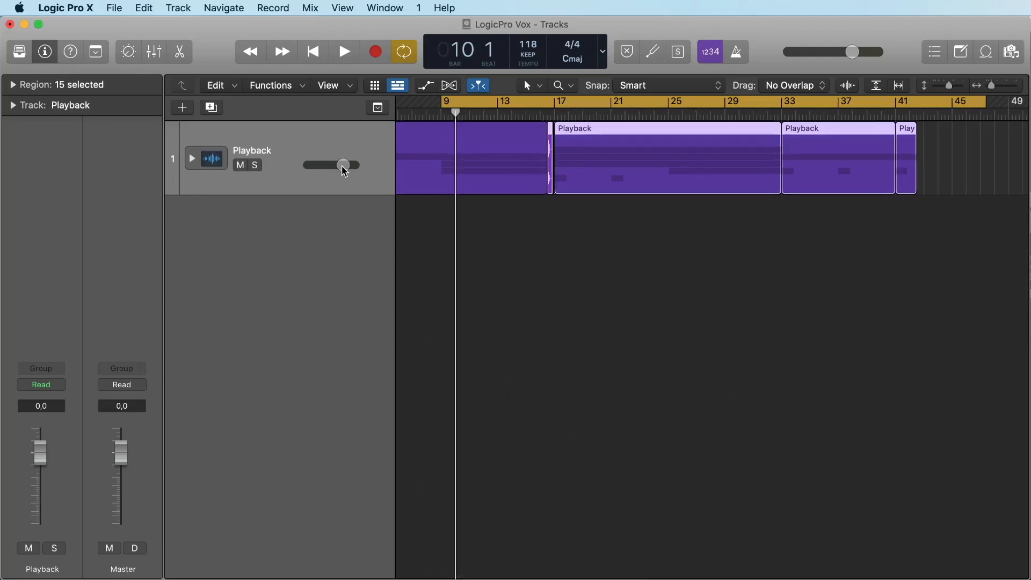
{"action": "left_click_drag", "start_coordinate": [341, 164], "coordinate": [309, 198]}
{"action": "key", "text": "space"}
{"action": "key", "text": "space"}
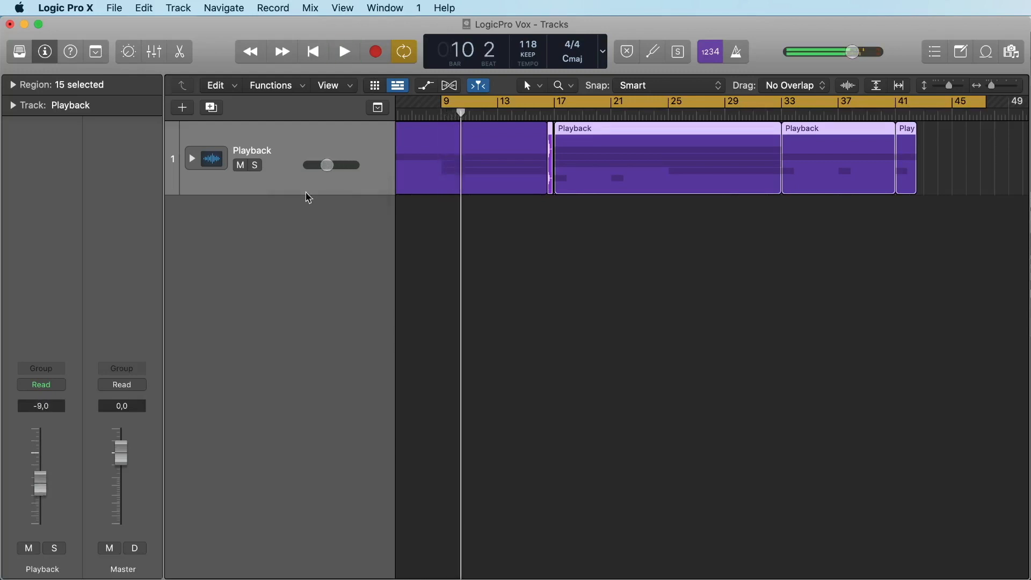
Add one audio track using Input 1 and Output 1 + 2, and name it with the vocalist's first name.
{"action": "left_click", "coordinate": [182, 107]}
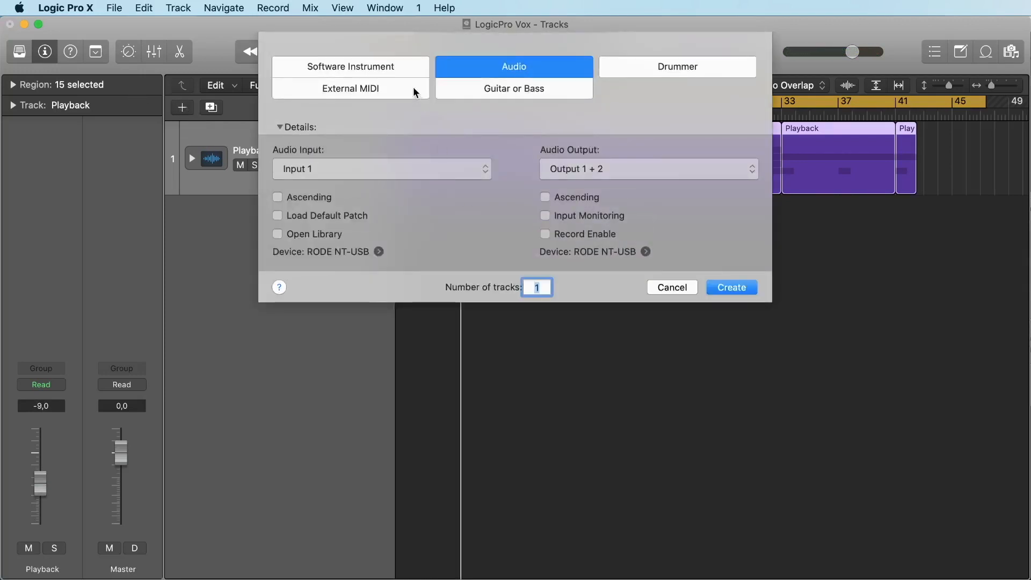
{"action": "left_click", "coordinate": [721, 288]}
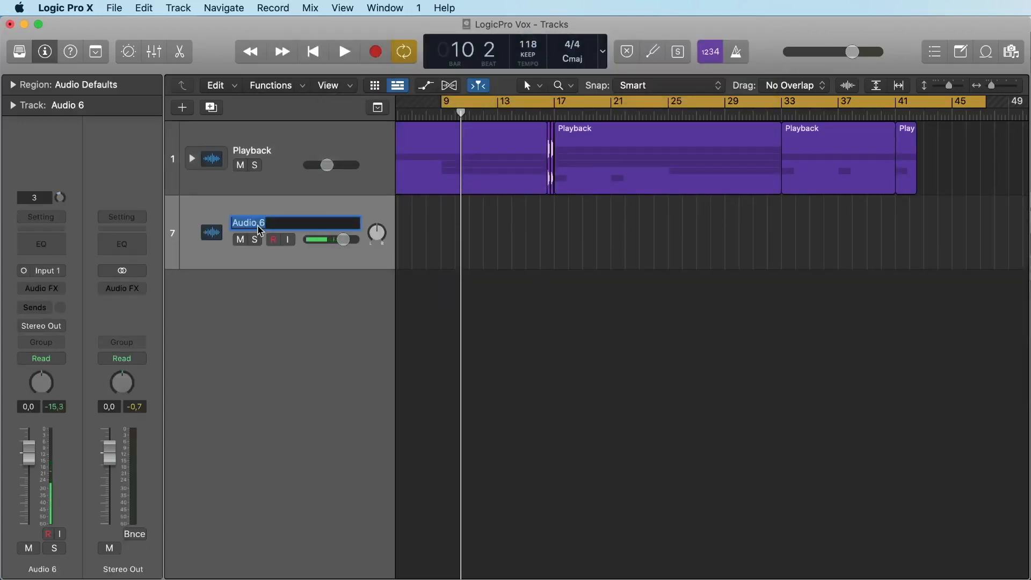
{"action": "type", "text": "Thomas"}
{"action": "key", "text": "Return"}
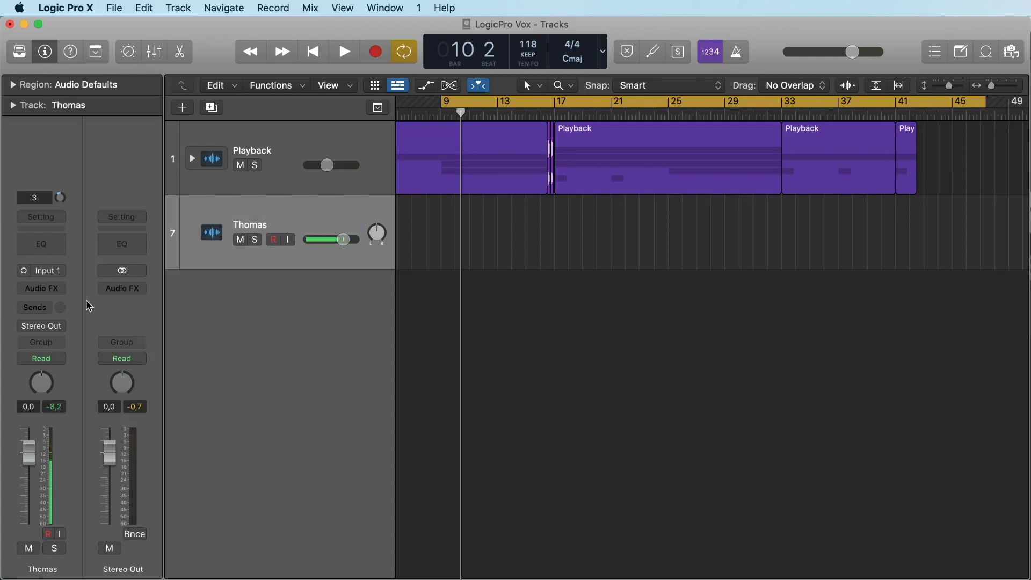
Check the vocal track's input options and add an extra audio track below it.
{"action": "left_click", "coordinate": [61, 273]}
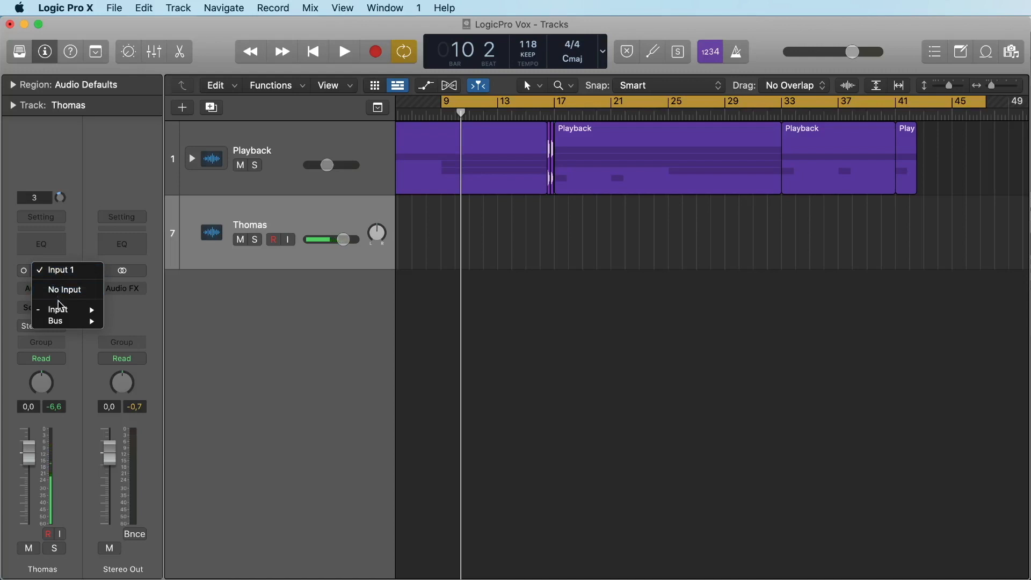
{"action": "double_click", "coordinate": [264, 315]}
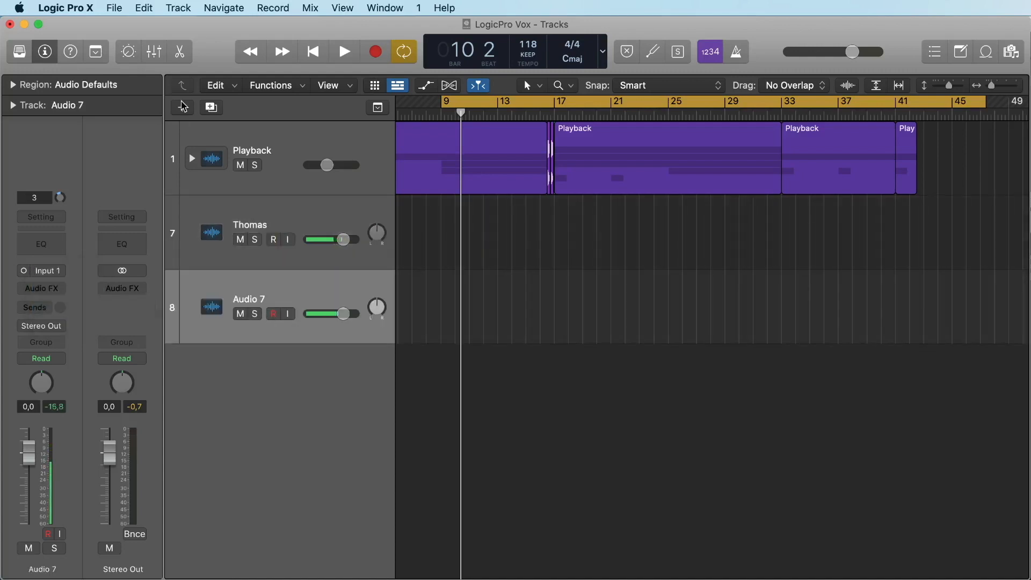
Examine the available input devices in the audio preferences, keeping RODE NT-USB selected.
{"action": "left_click", "coordinate": [113, 7]}
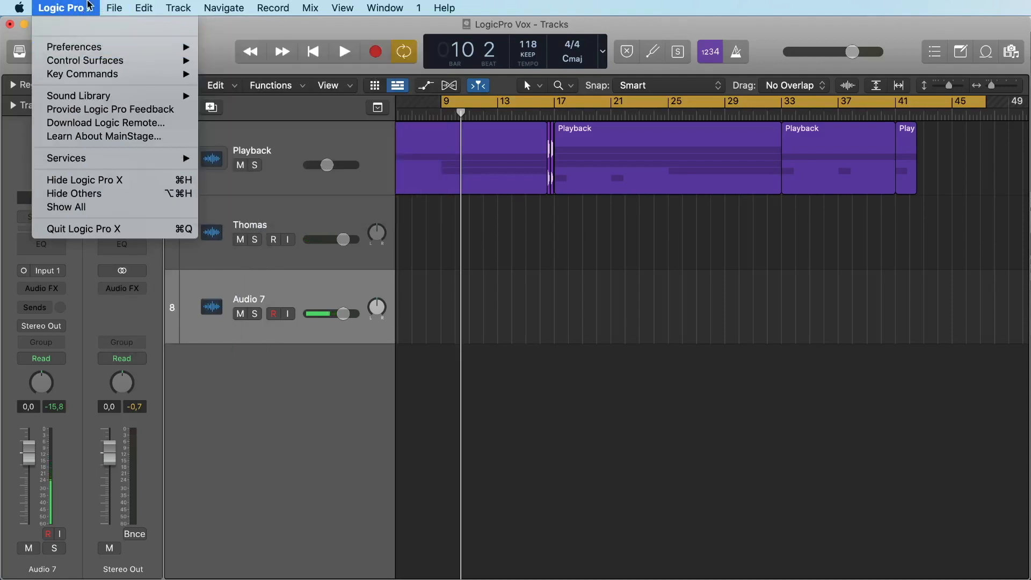
{"action": "left_click", "coordinate": [411, 222]}
{"action": "left_click", "coordinate": [81, 8]}
{"action": "left_click", "coordinate": [207, 60]}
{"action": "left_click", "coordinate": [306, 350]}
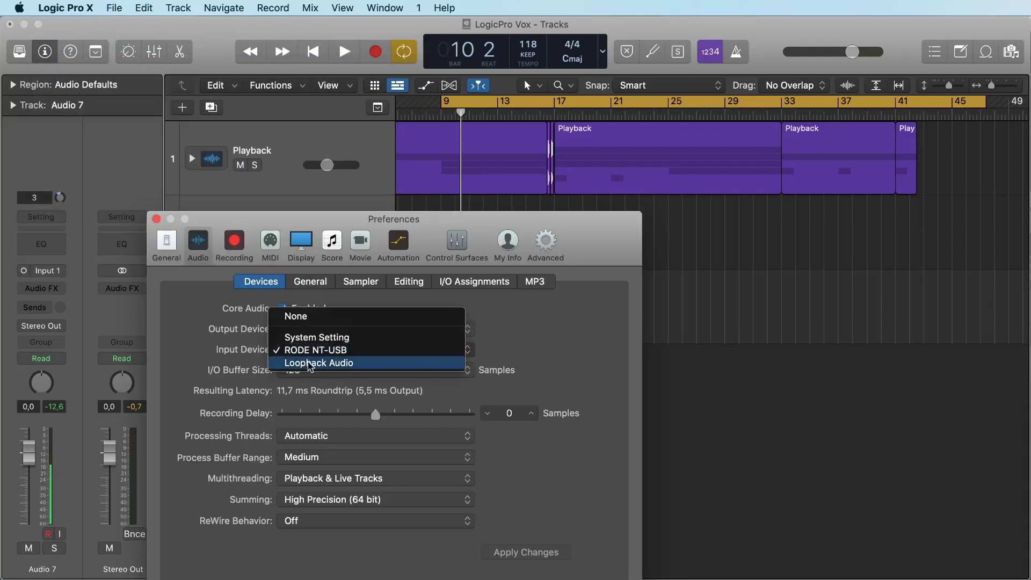
{"action": "left_click", "coordinate": [203, 330]}
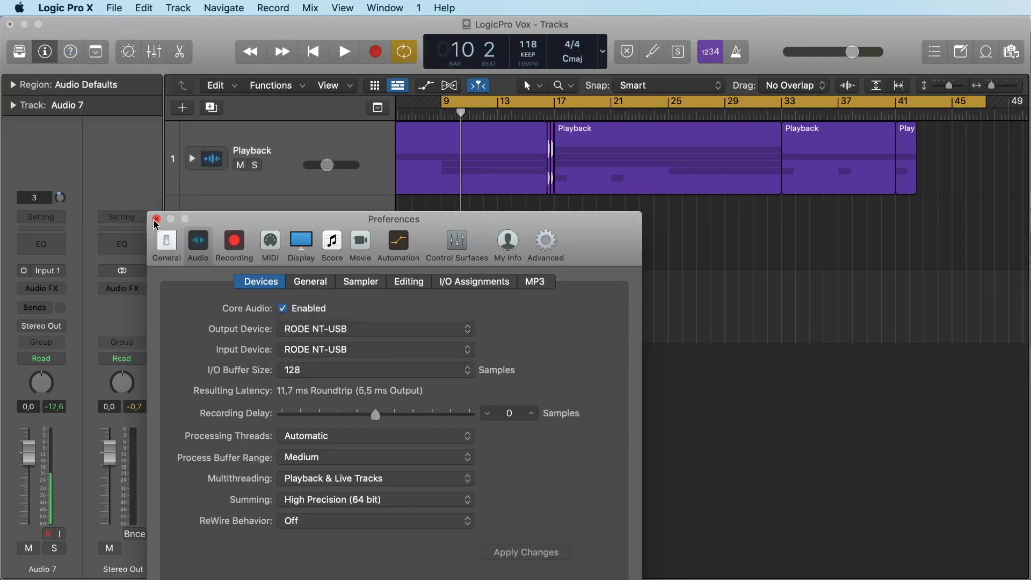
{"action": "left_click", "coordinate": [327, 350]}
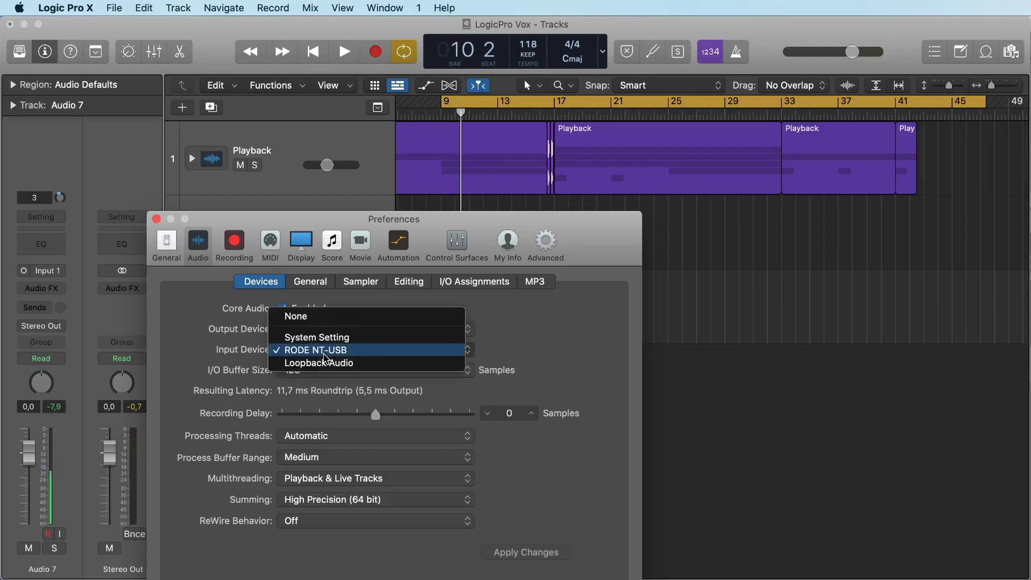
{"action": "left_click", "coordinate": [196, 336]}
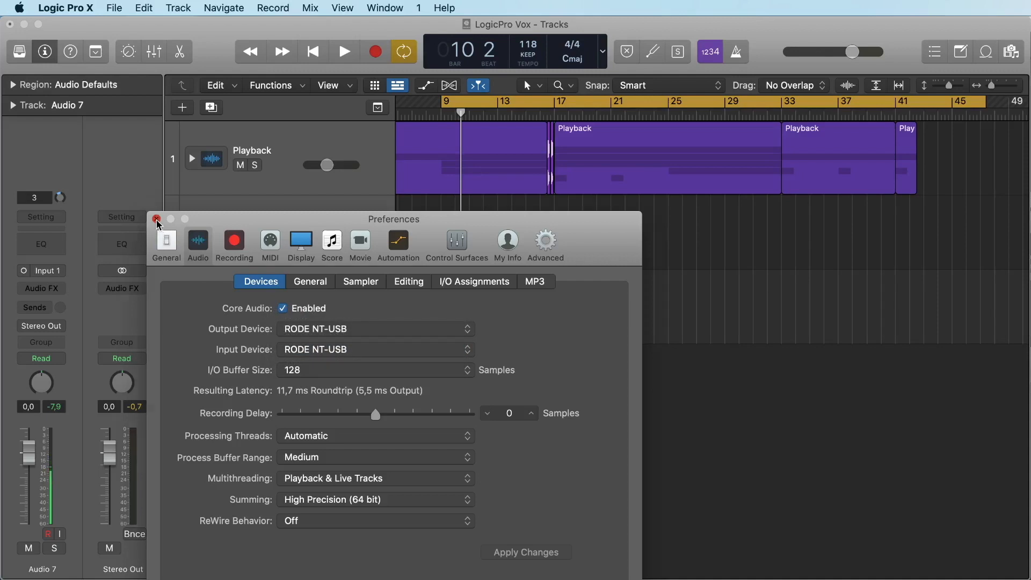
{"action": "left_click", "coordinate": [156, 219]}
Delete the extra audio track Audio 7 below the vocal track.
{"action": "left_click", "coordinate": [268, 226]}
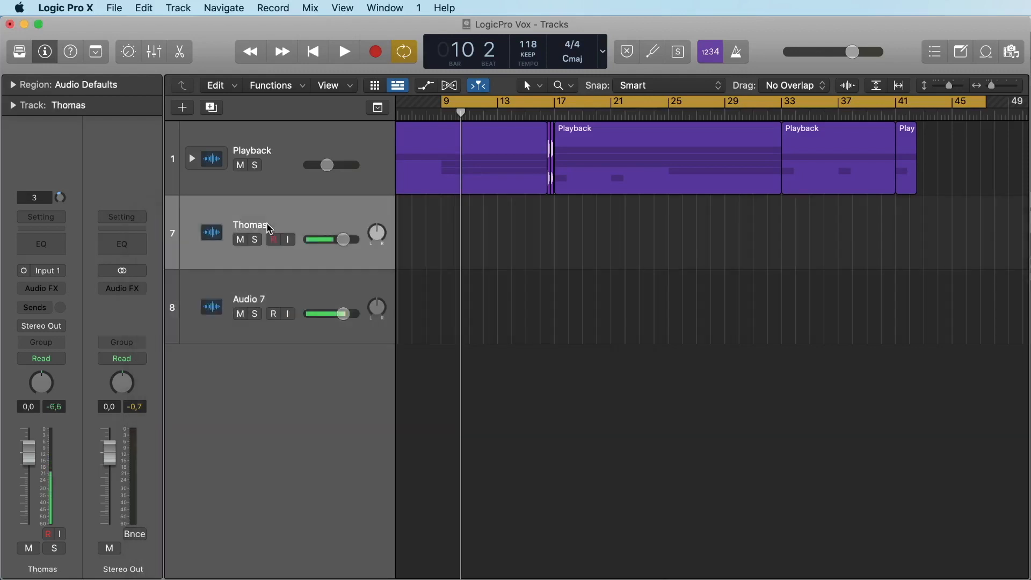
{"action": "left_click", "coordinate": [274, 294]}
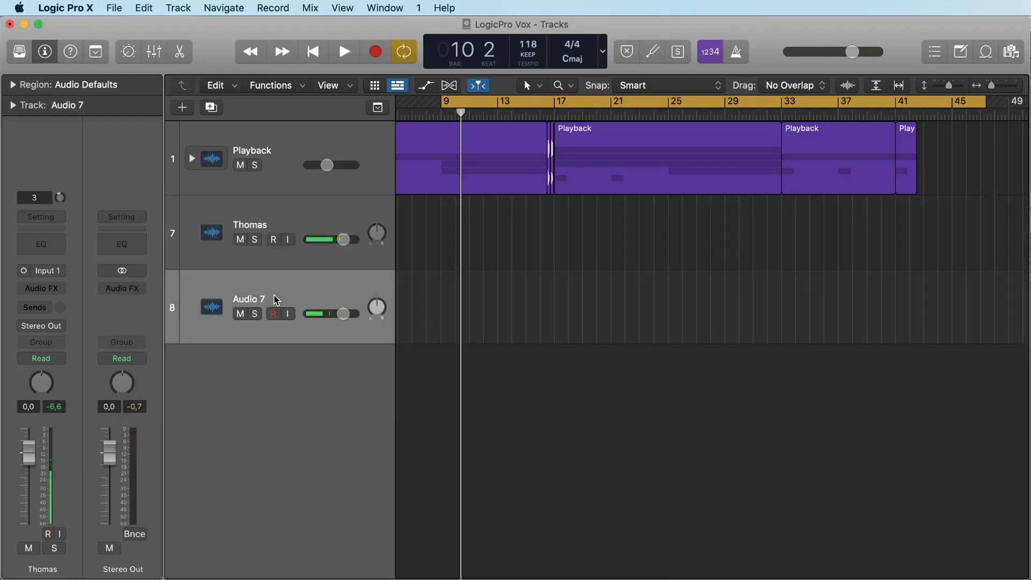
{"action": "key", "text": "super+BackSpace"}
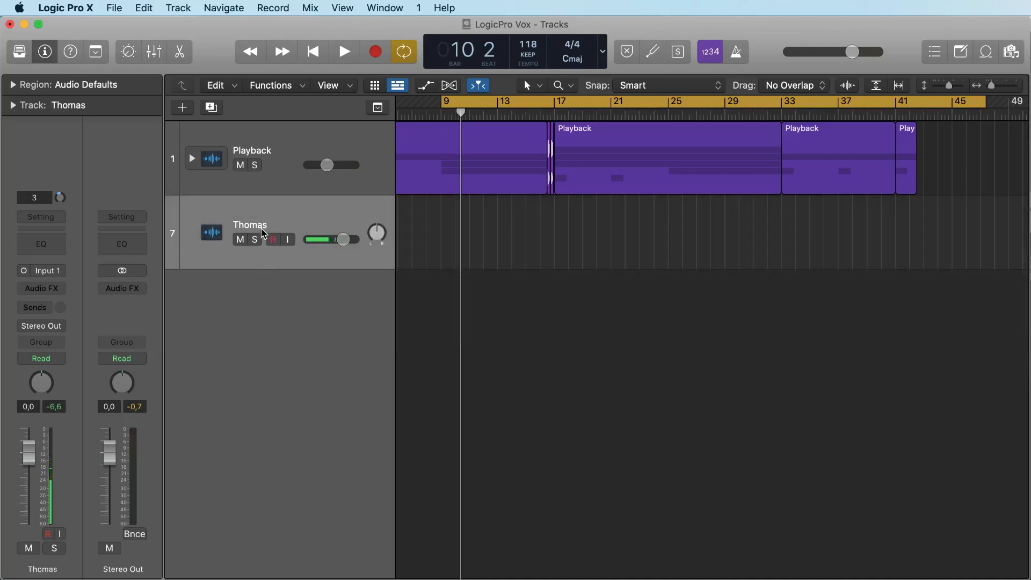
Create four more vocal tracks with duplicate settings and select the first vocal track, number 7.
{"action": "key", "text": "super+d"}
{"action": "key", "text": "super+d"}
{"action": "key", "text": "super+d"}
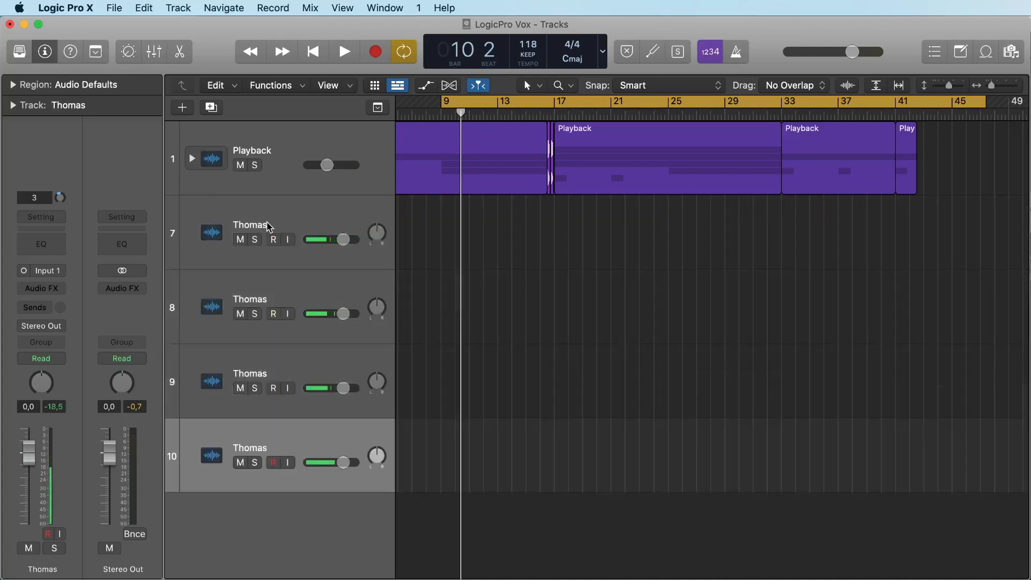
{"action": "left_click", "coordinate": [271, 225]}
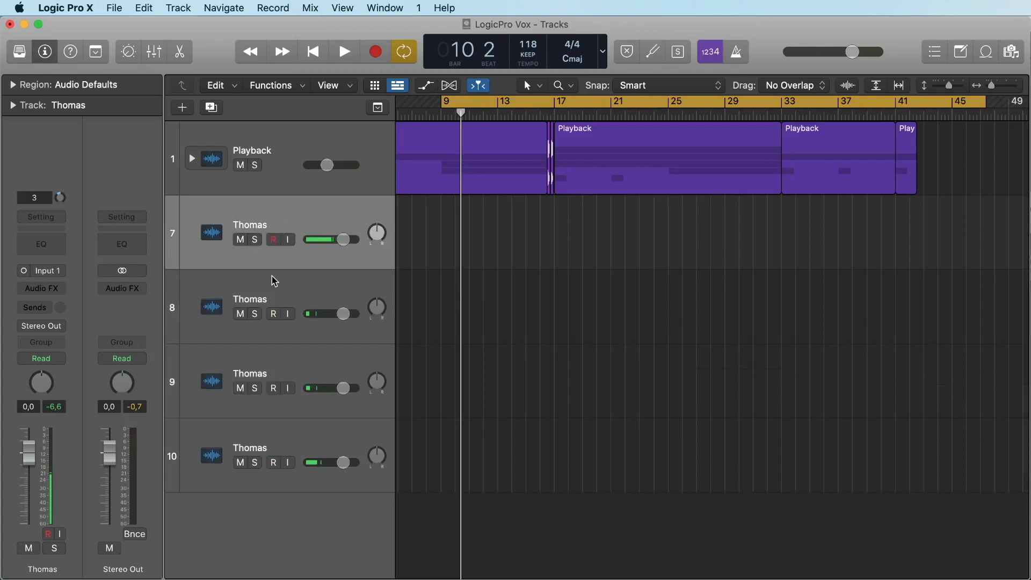
{"action": "left_click", "coordinate": [284, 441]}
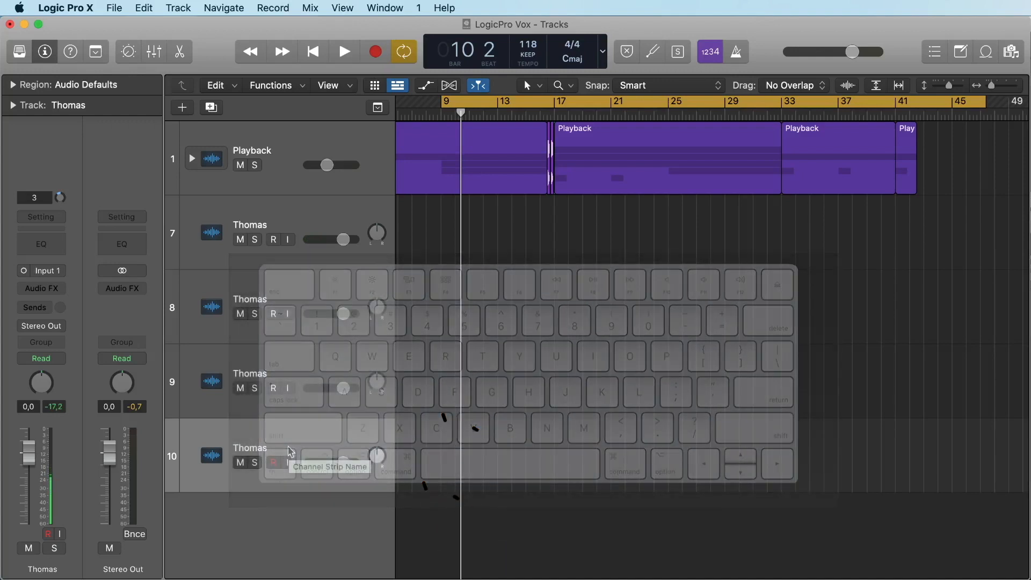
{"action": "key", "text": "super+d"}
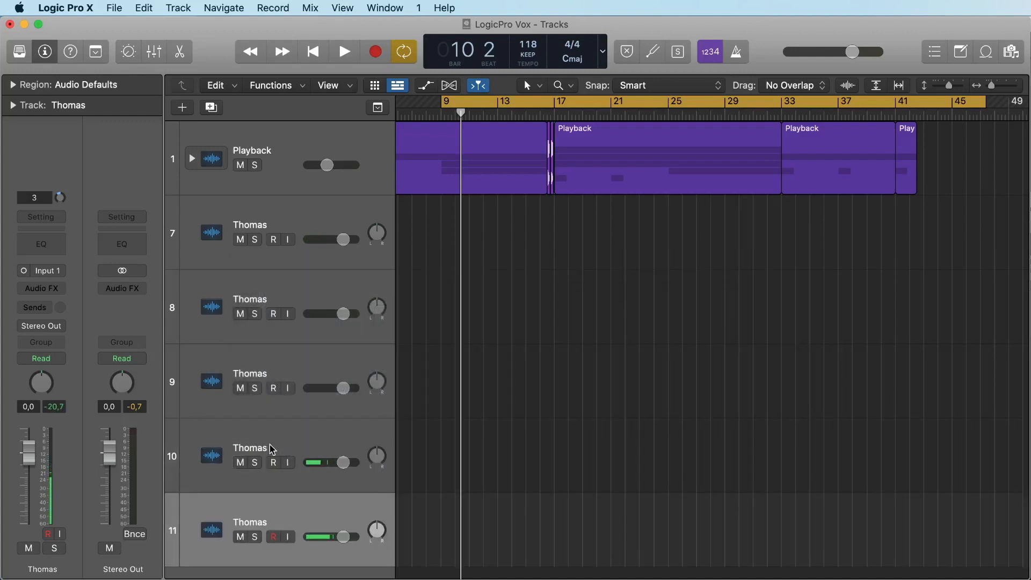
{"action": "left_click", "coordinate": [257, 225]}
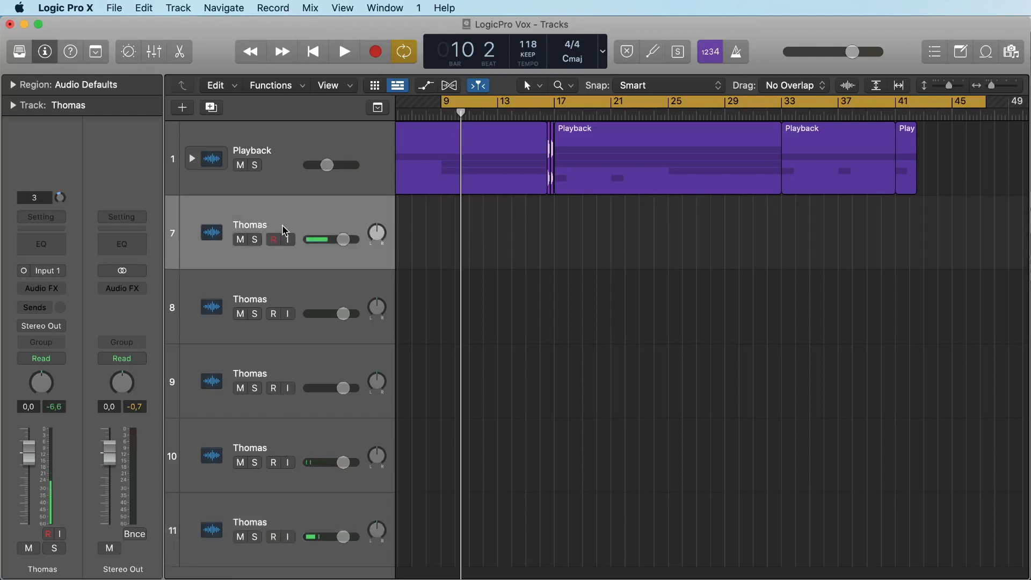
Move the playhead to bar 9 and set the cycle range from bar 9 to about bar 20.
{"action": "left_click", "coordinate": [446, 116]}
{"action": "key", "text": "space"}
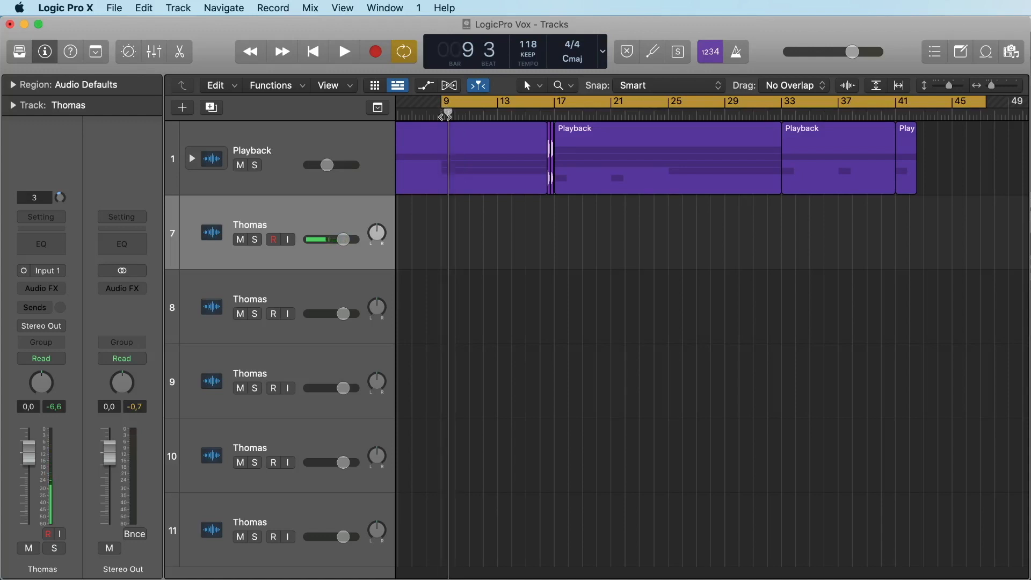
{"action": "left_click", "coordinate": [455, 108]}
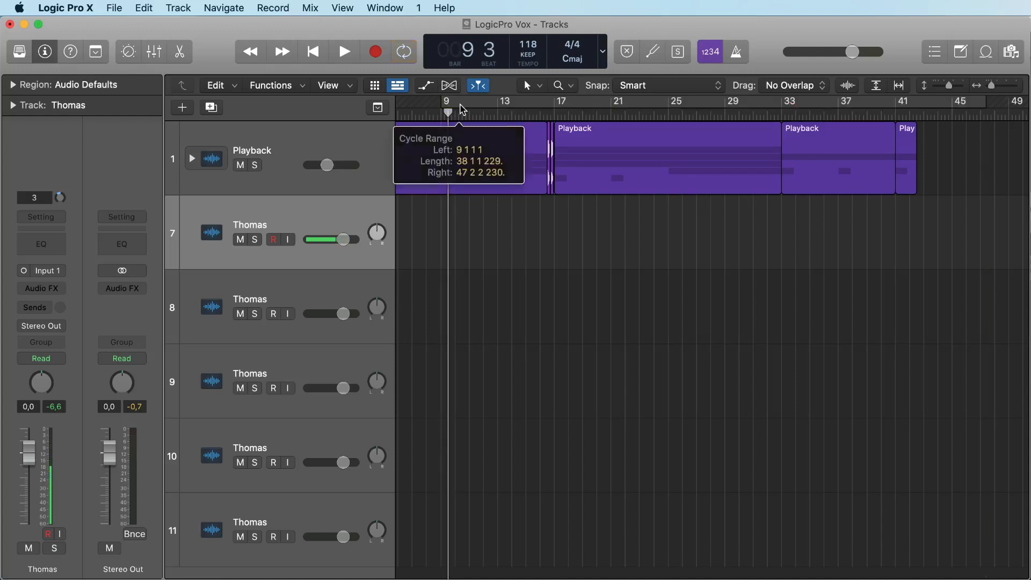
{"action": "left_click_drag", "start_coordinate": [446, 107], "coordinate": [568, 116]}
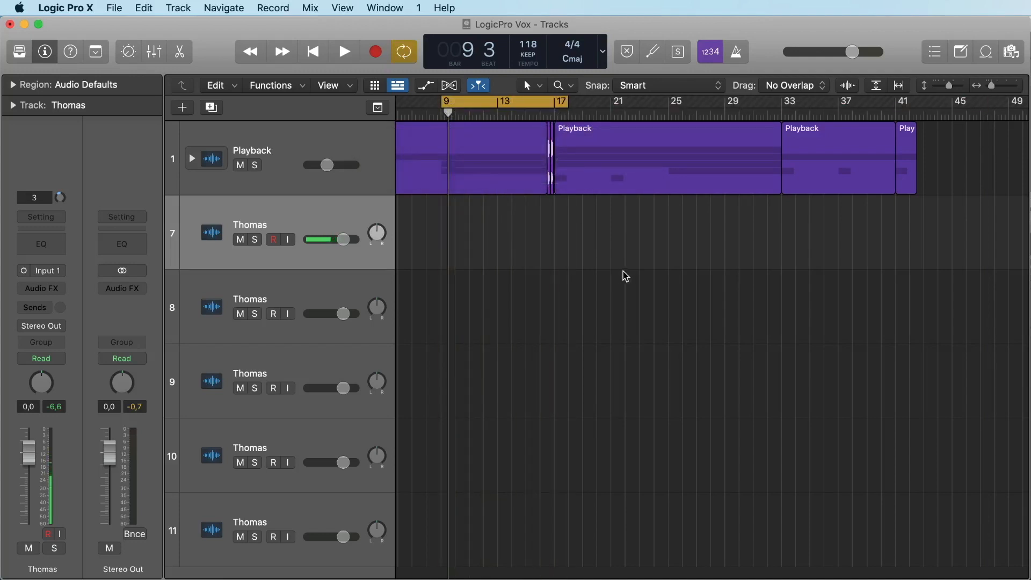
{"action": "left_click_drag", "start_coordinate": [561, 101], "coordinate": [595, 104]}
{"action": "scroll", "coordinate": [613, 257], "scroll_direction": "left", "scroll_amount": 5}
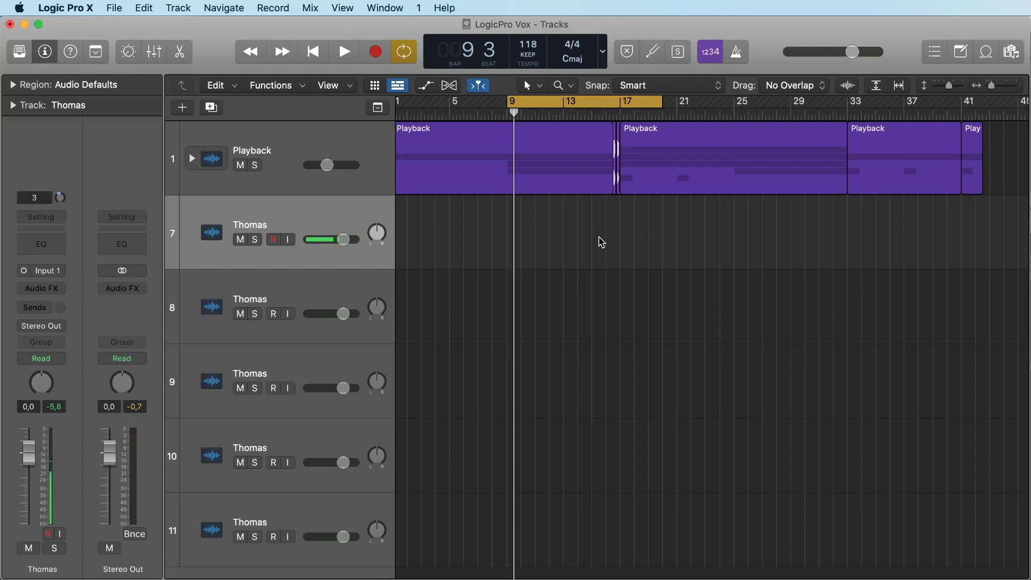
Record a vocal take from bar 9 to about bar 15 on the first vocal track and play it back.
{"action": "key", "text": "r"}
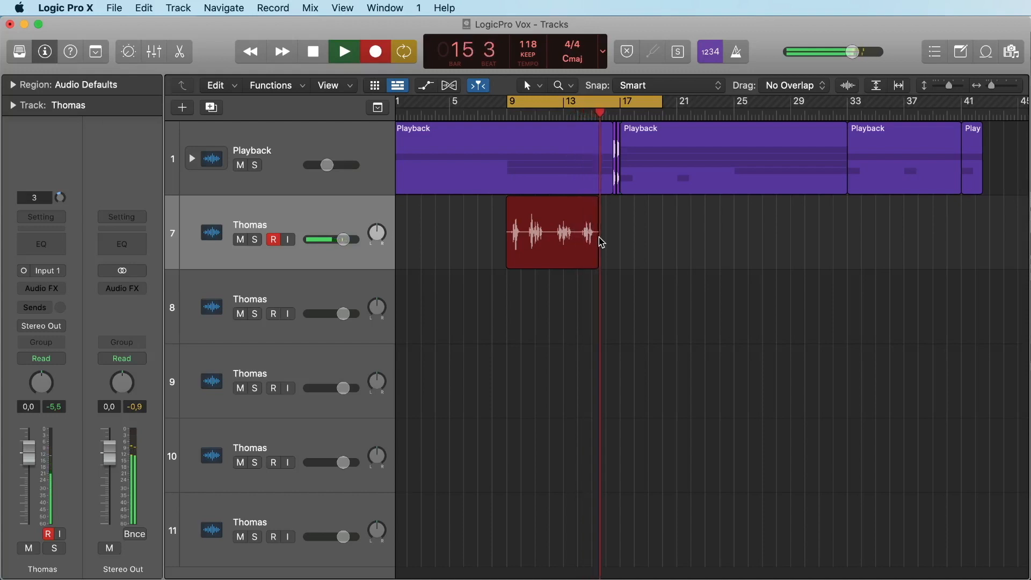
{"action": "key", "text": "space"}
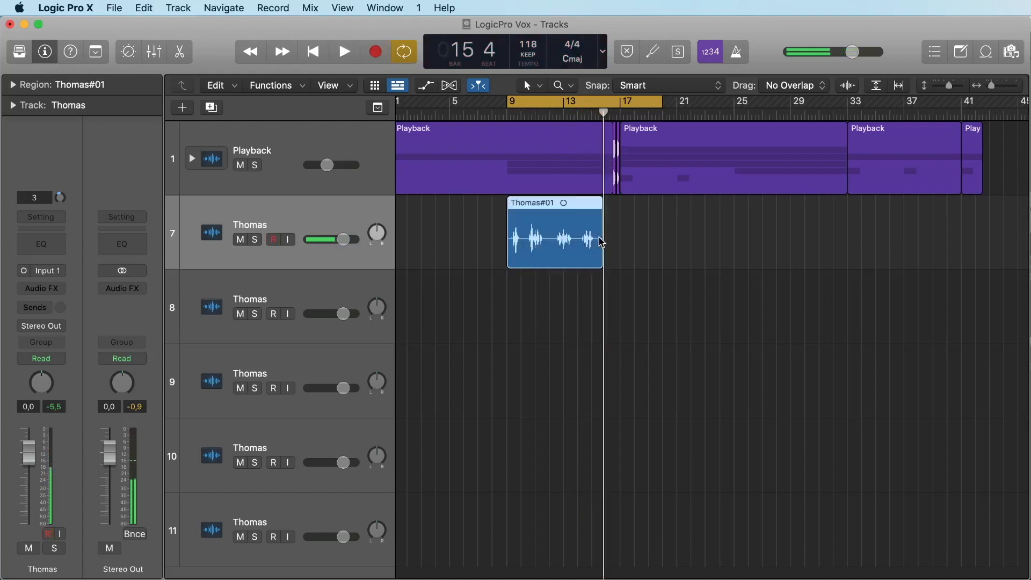
{"action": "key", "text": "space"}
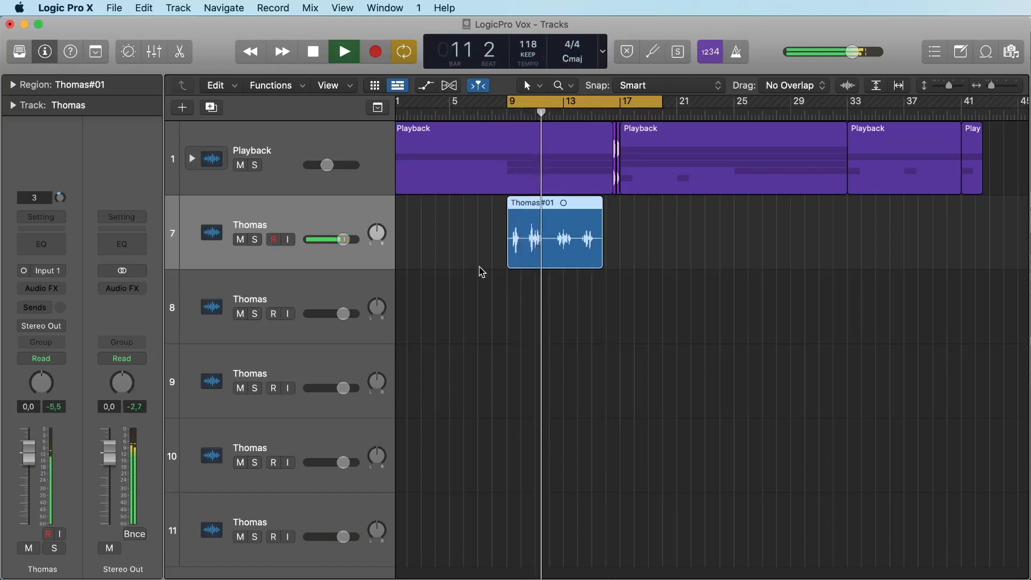
{"action": "key", "text": "space"}
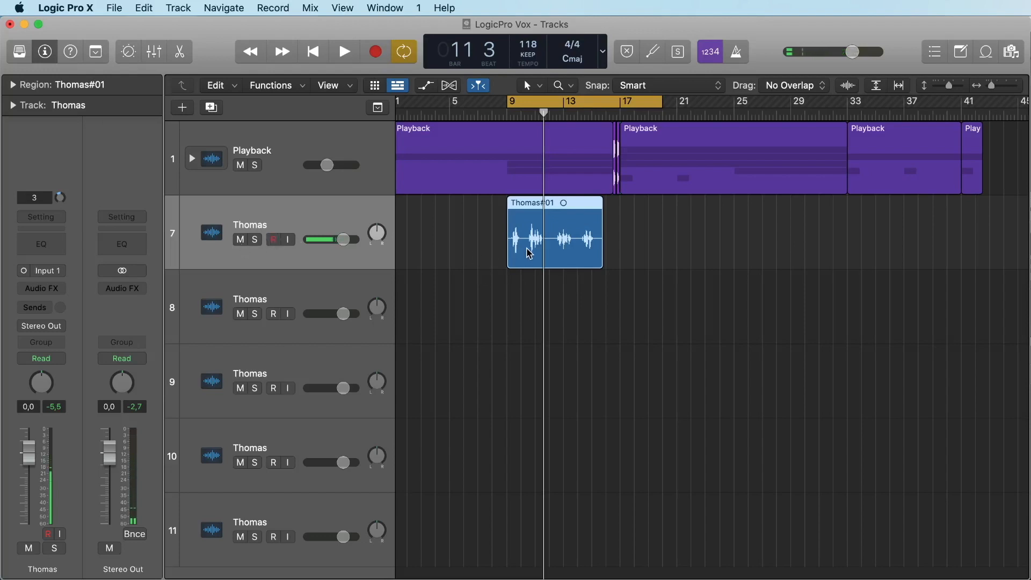
Mute the first vocal track and select the second vocal track, number 8.
{"action": "key", "text": "ctrl+m"}
{"action": "key", "text": "ctrl+m"}
{"action": "key", "text": "ctrl+m"}
{"action": "key", "text": "ctrl+m"}
{"action": "key", "text": "ctrl+m"}
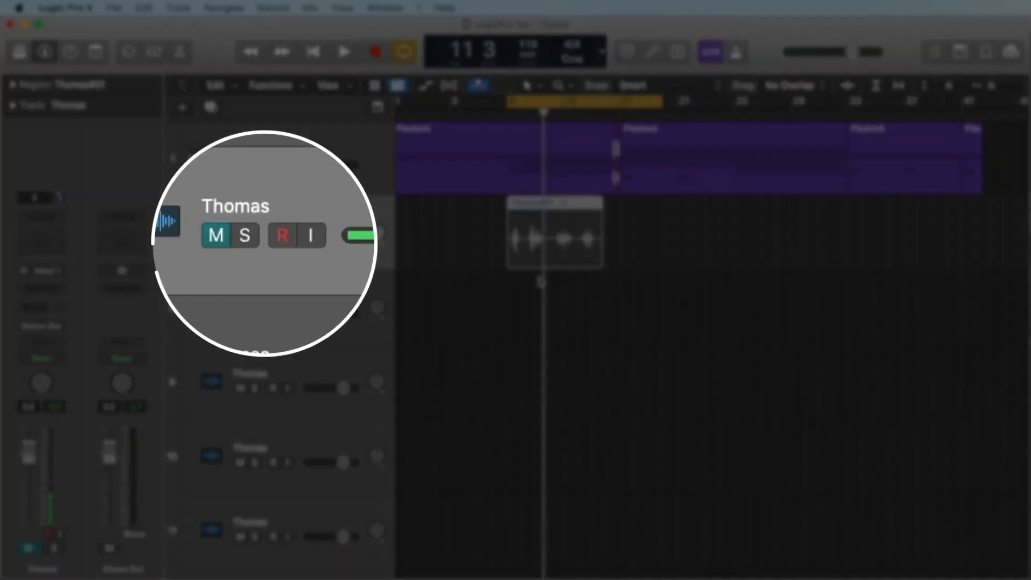
{"action": "left_click", "coordinate": [220, 233]}
{"action": "left_click", "coordinate": [218, 231]}
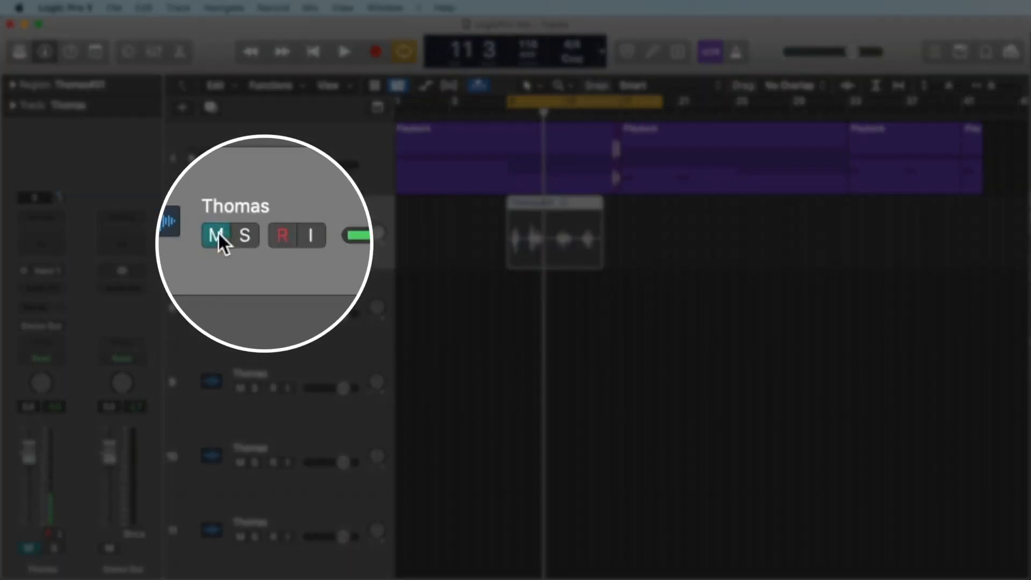
{"action": "left_click", "coordinate": [289, 312]}
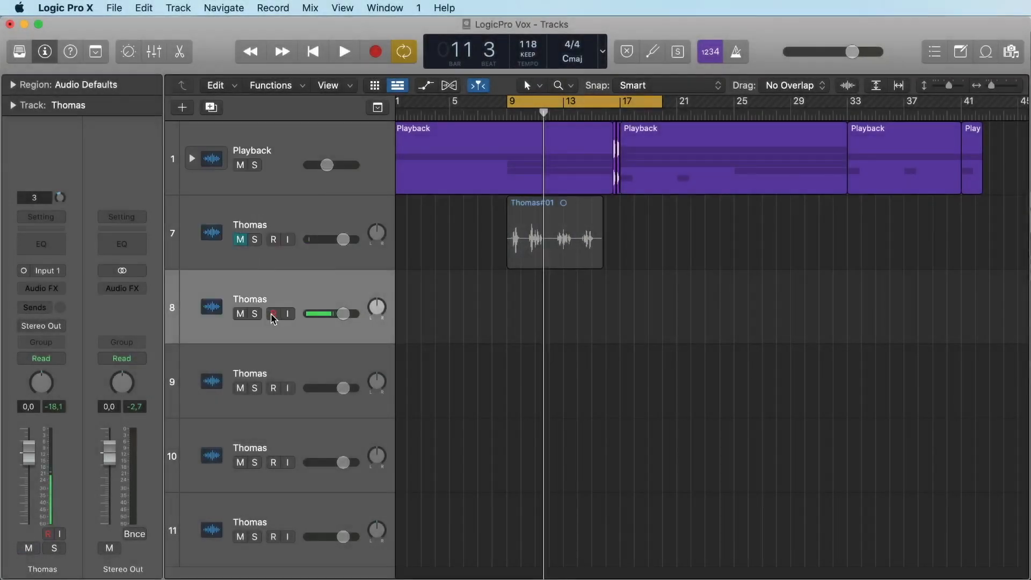
Arm the second vocal track, number 8, and record a take from bar 9 to about bar 15.
{"action": "left_click", "coordinate": [273, 314]}
{"action": "key", "text": "r"}
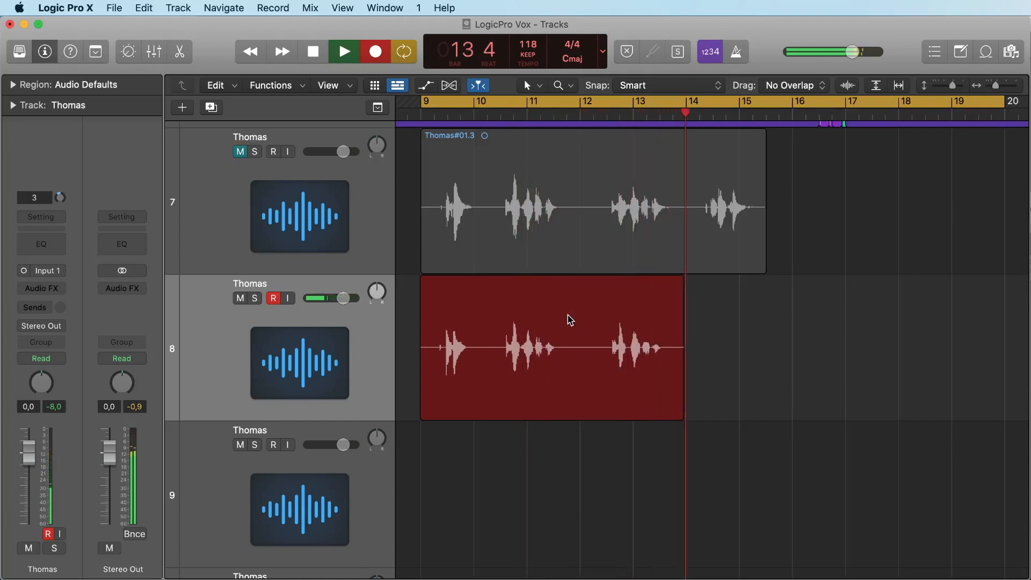
{"action": "key", "text": "space"}
Mute the second vocal track and record another take from bar 9 to about bar 15 on the third vocal track, number 9.
{"action": "left_click", "coordinate": [240, 298]}
{"action": "key", "text": "Down"}
{"action": "key", "text": "r"}
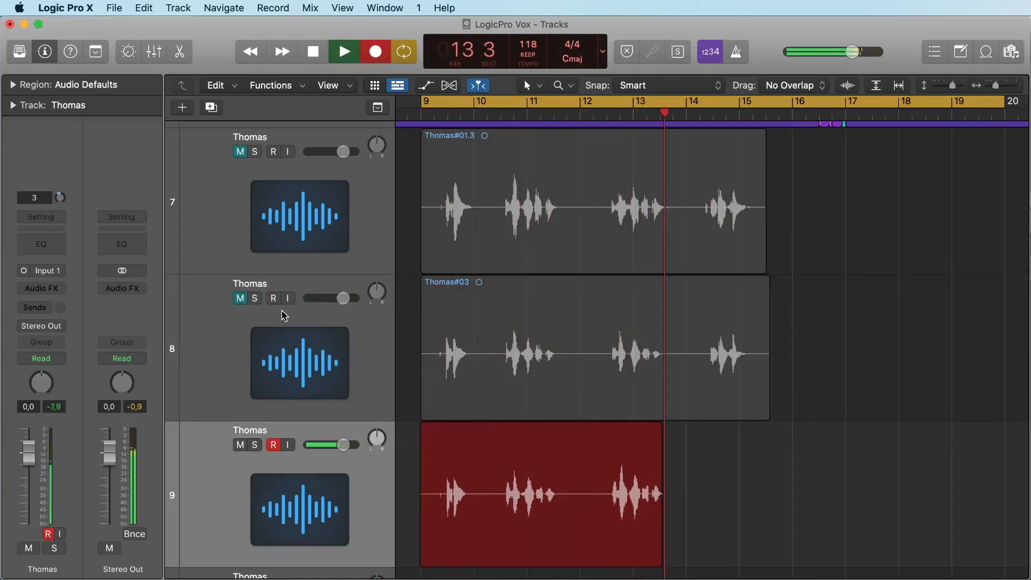
{"action": "key", "text": "space"}
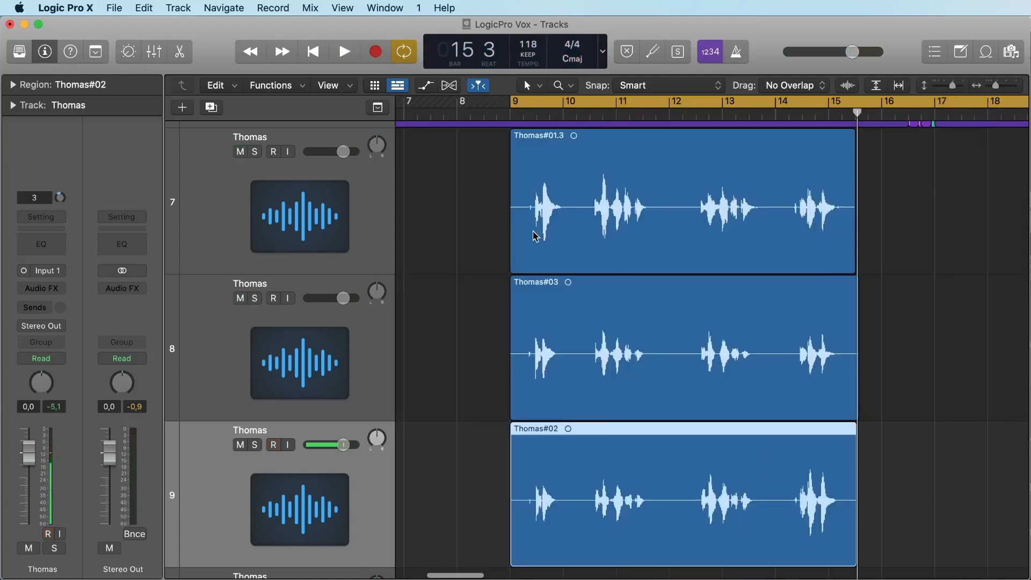
Color the vocal region on track 8 red and the one on track 9 purple.
{"action": "left_click", "coordinate": [485, 278]}
{"action": "left_click", "coordinate": [587, 313]}
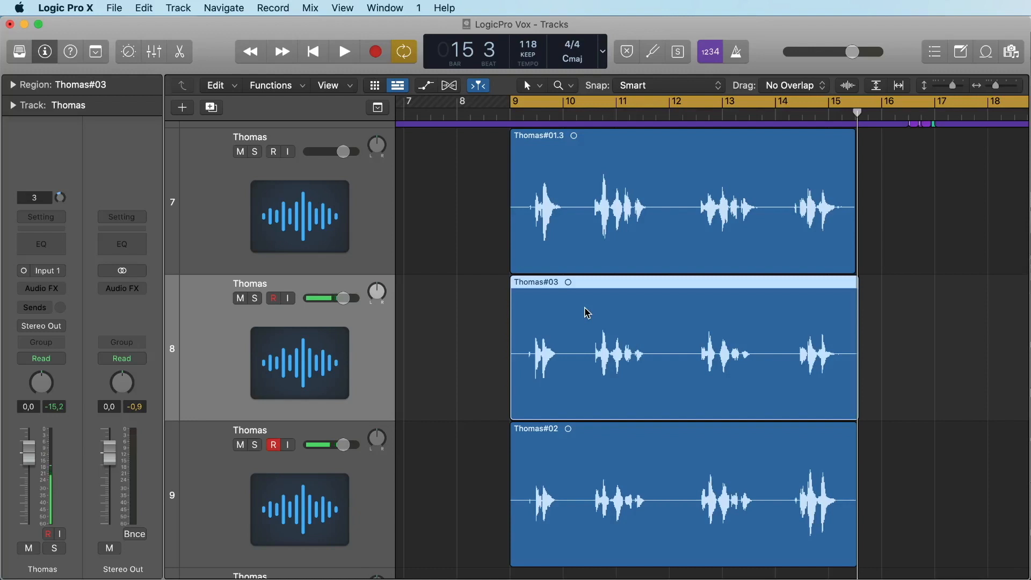
{"action": "key", "text": "alt+c"}
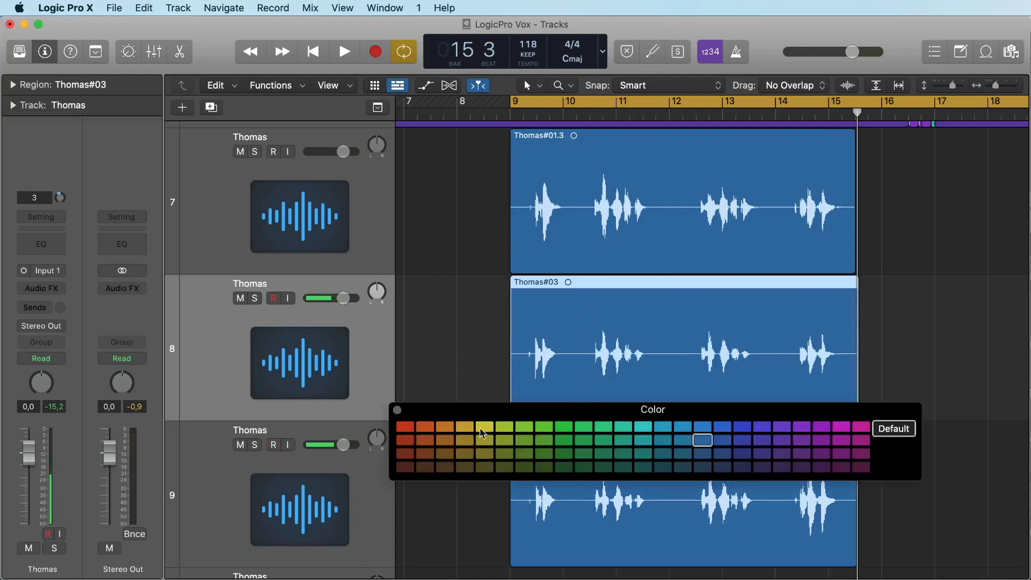
{"action": "left_click", "coordinate": [404, 428]}
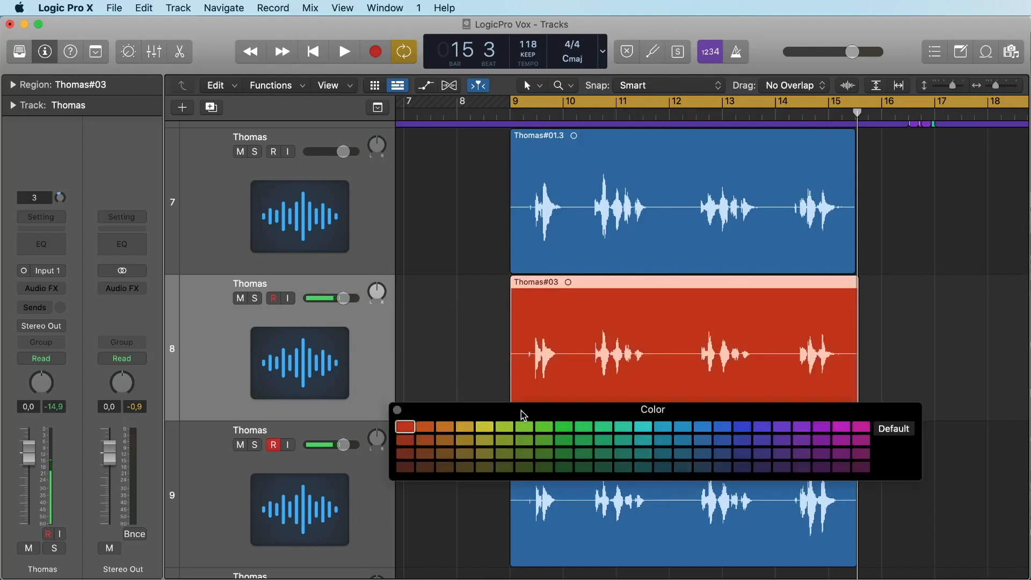
{"action": "left_click", "coordinate": [594, 512]}
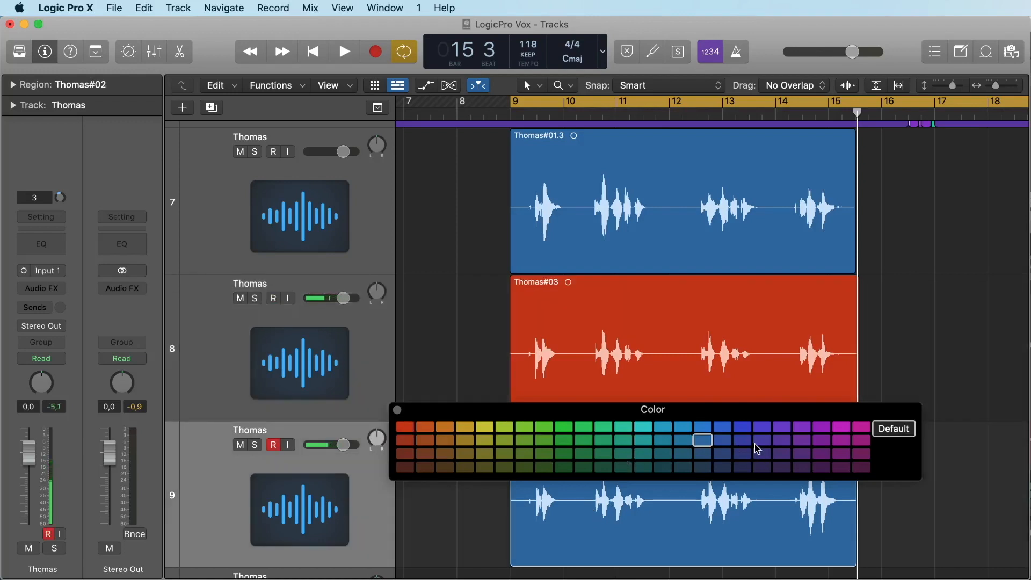
{"action": "left_click", "coordinate": [781, 440]}
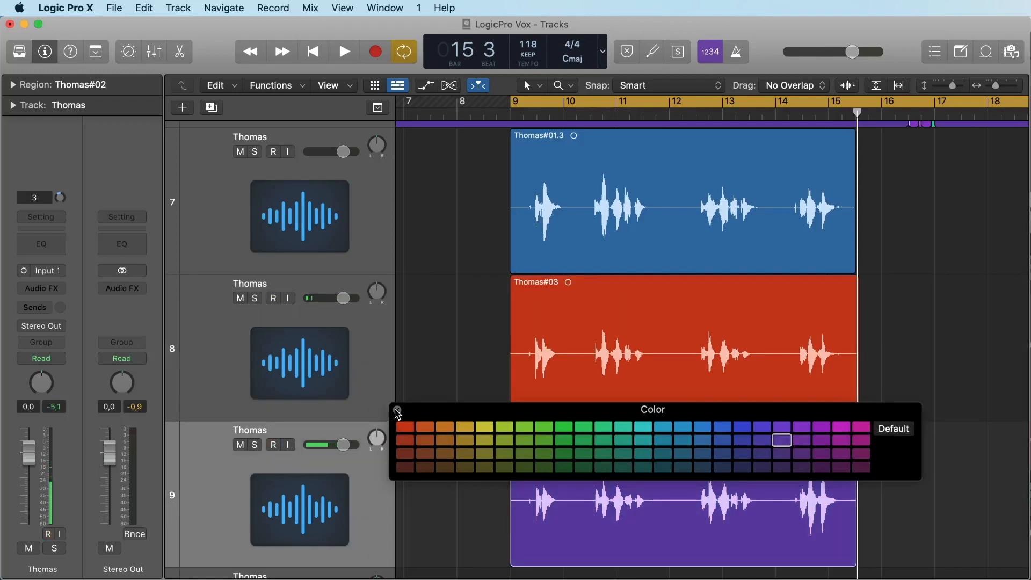
{"action": "left_click", "coordinate": [397, 412]}
Split all three vocal takes with the Scissors tool into four phrases, cutting at about 10 2 4, bar 12 and 13 4 4.
{"action": "key", "text": "t"}
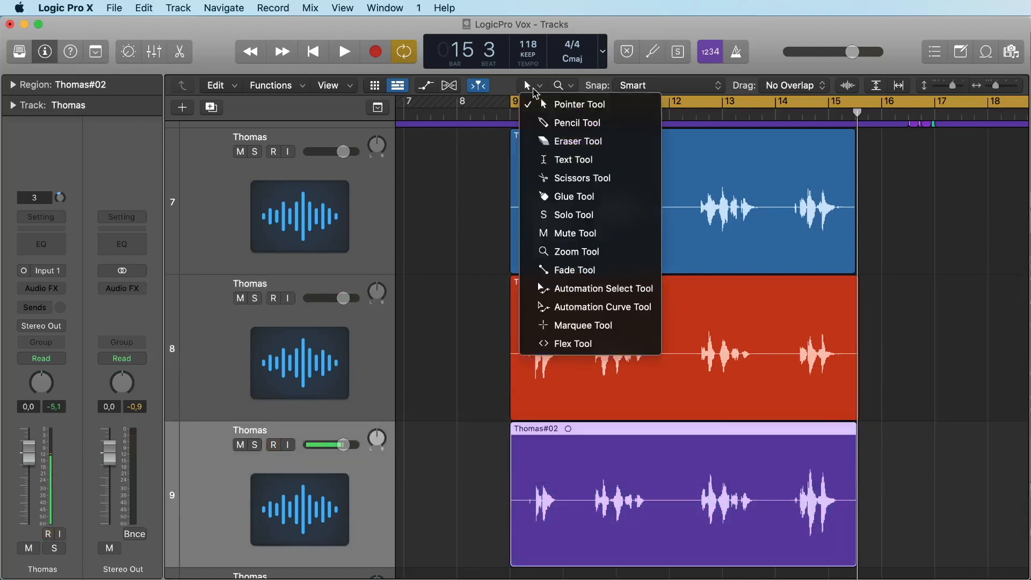
{"action": "left_click", "coordinate": [559, 178]}
{"action": "left_click_drag", "start_coordinate": [504, 178], "coordinate": [600, 478]}
{"action": "left_click", "coordinate": [586, 230]}
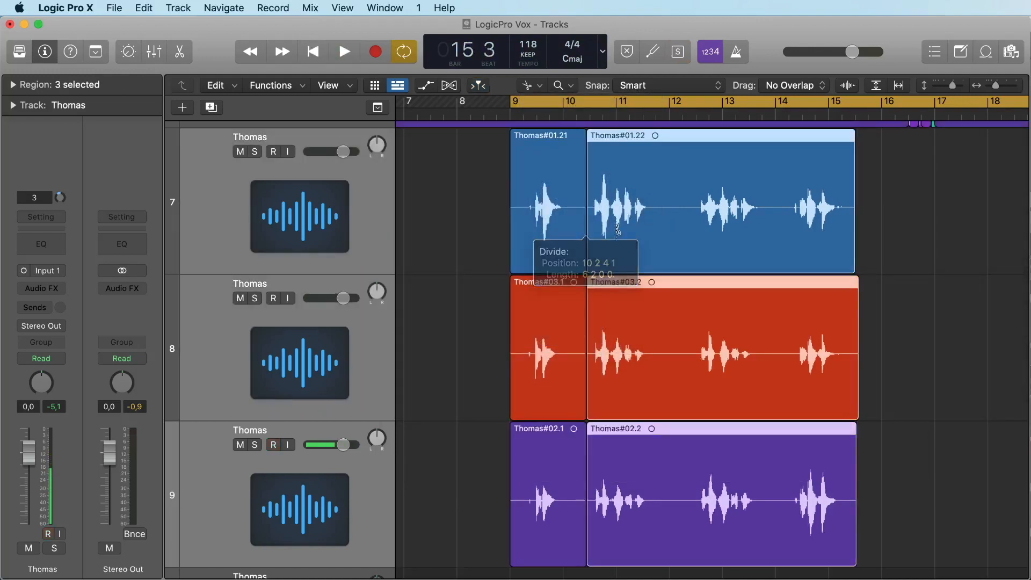
{"action": "left_click", "coordinate": [673, 229]}
{"action": "left_click", "coordinate": [769, 228]}
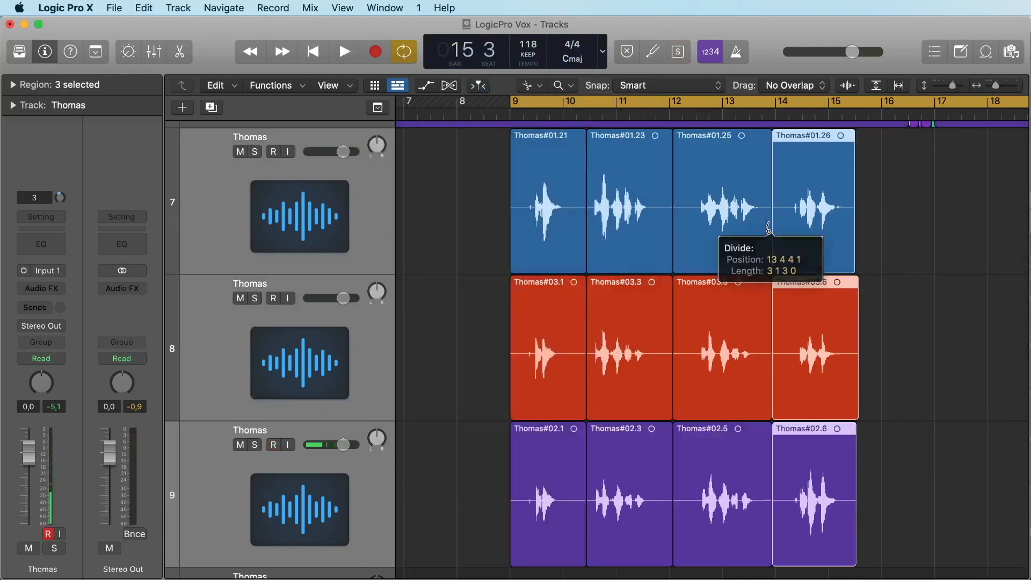
Mute every vocal phrase with the Mute tool except the first phrase on track 7.
{"action": "left_click", "coordinate": [539, 85]}
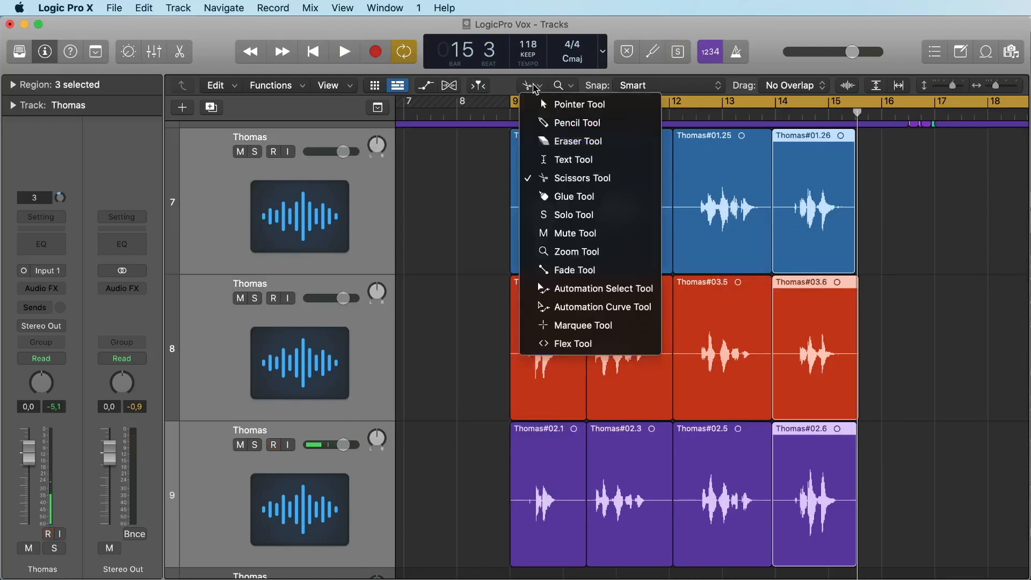
{"action": "left_click", "coordinate": [583, 232]}
{"action": "left_click_drag", "start_coordinate": [959, 194], "coordinate": [630, 474]}
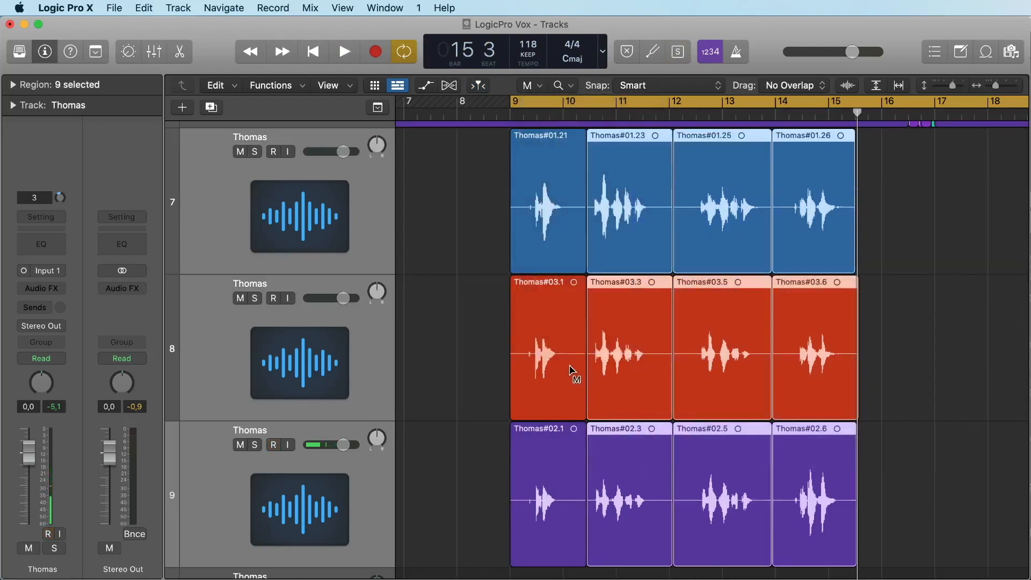
{"action": "left_click", "coordinate": [597, 366]}
{"action": "left_click", "coordinate": [571, 371]}
{"action": "left_click", "coordinate": [554, 471]}
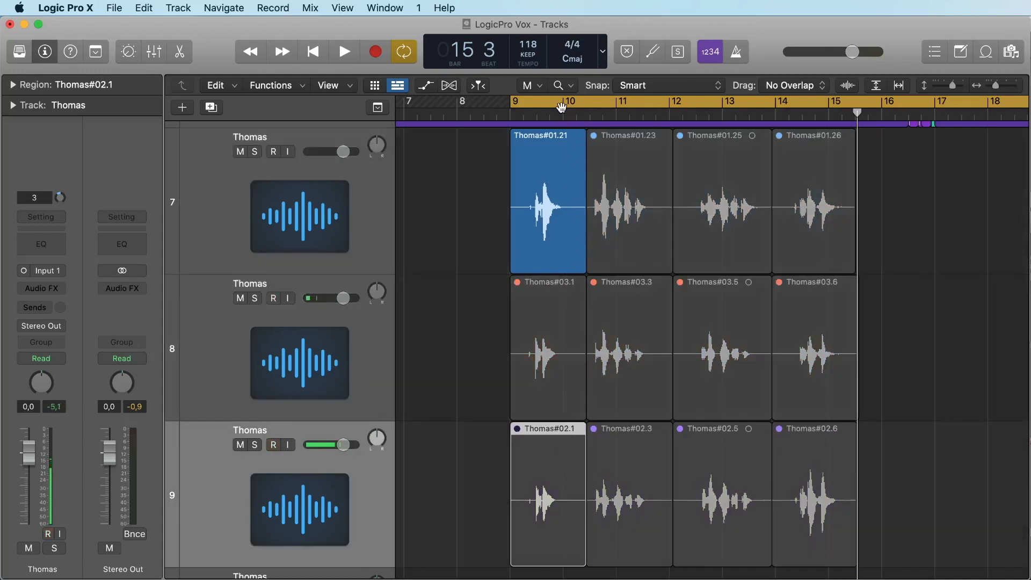
Audition the first phrase on tracks 7, 8 and 9 in turn, unmuting only the one being compared.
{"action": "key", "text": "shift+space"}
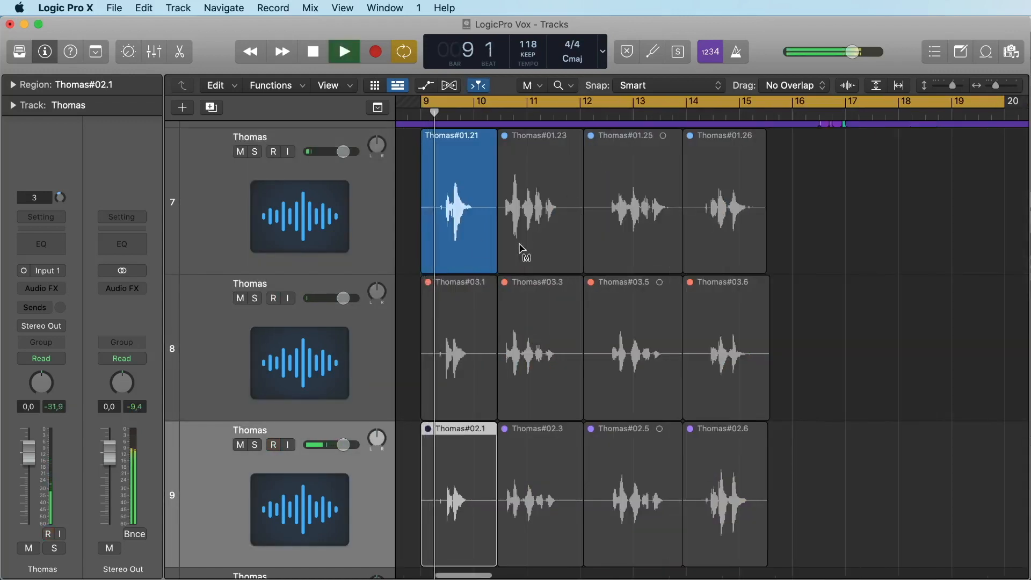
{"action": "left_click", "coordinate": [462, 223]}
{"action": "left_click", "coordinate": [467, 311]}
{"action": "key", "text": "shift+space"}
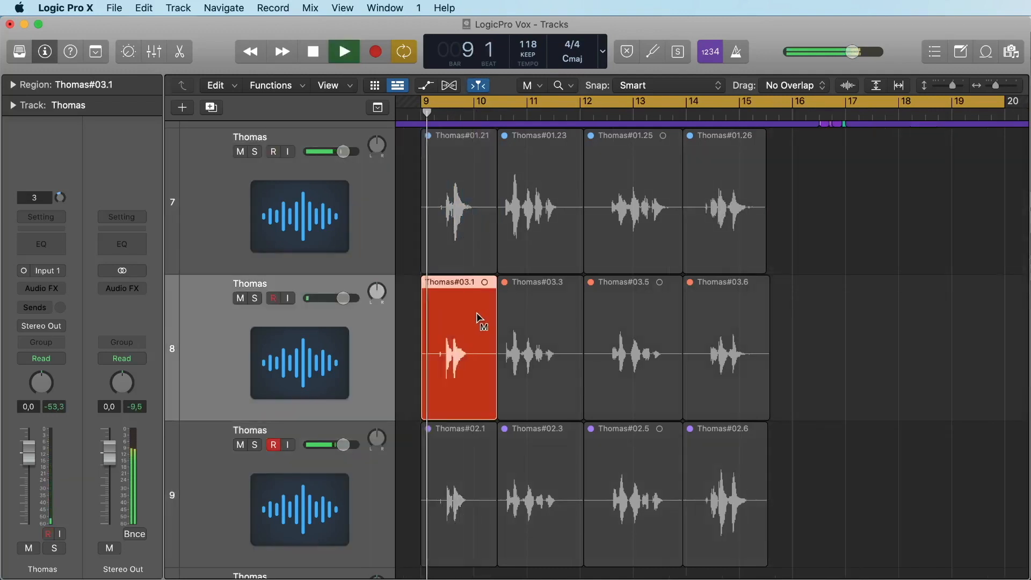
{"action": "left_click", "coordinate": [568, 349]}
{"action": "left_click", "coordinate": [569, 474]}
{"action": "key", "text": "shift+space"}
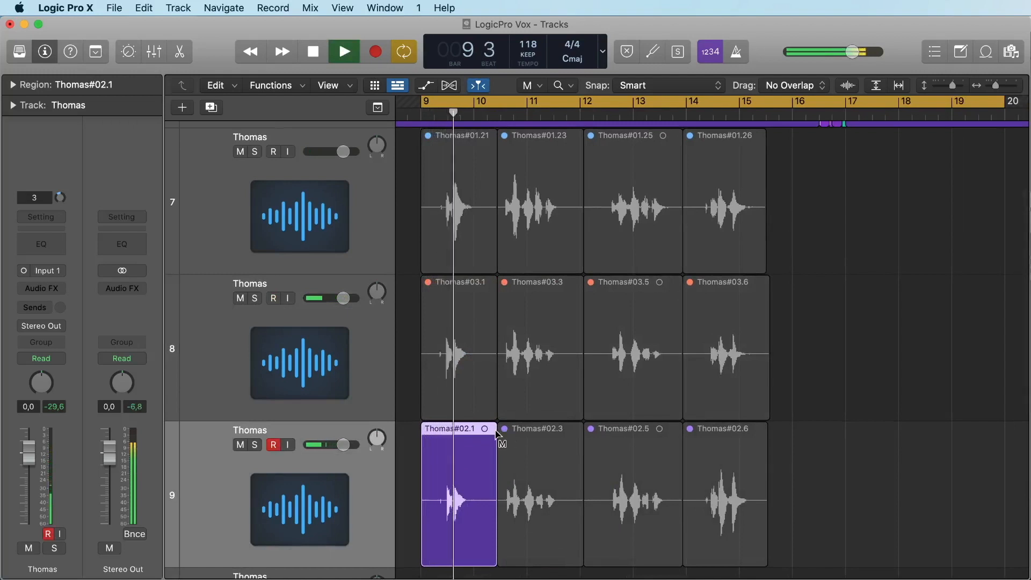
{"action": "key", "text": "space"}
Delete the first phrase on tracks 9 and 8, keeping the version on track 7.
{"action": "key", "text": "Delete"}
{"action": "left_click", "coordinate": [457, 382]}
{"action": "key", "text": "Delete"}
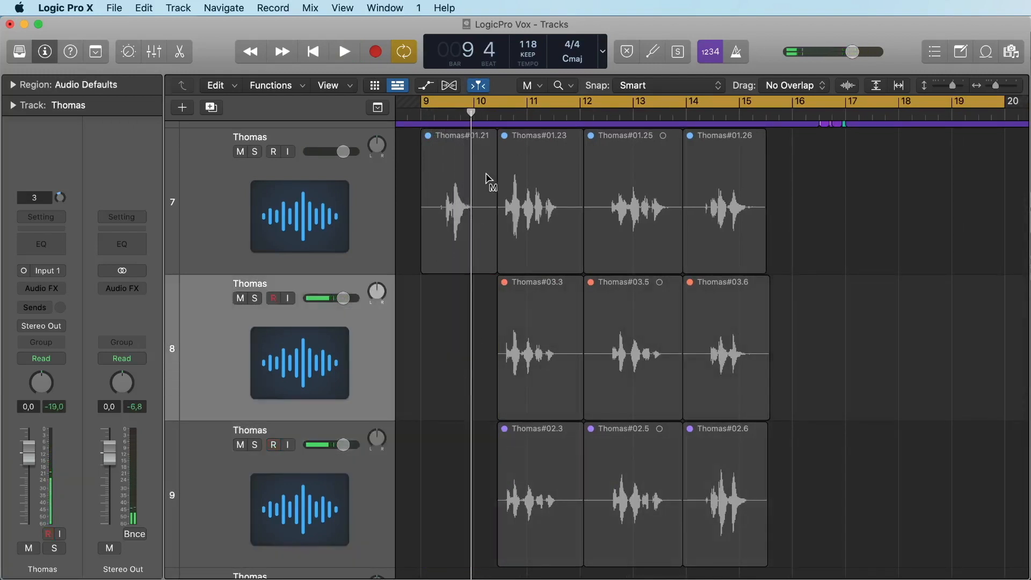
Start the cycle range at the second phrase and audition that phrase on tracks 7, 8 and 9 in turn.
{"action": "left_click", "coordinate": [524, 170]}
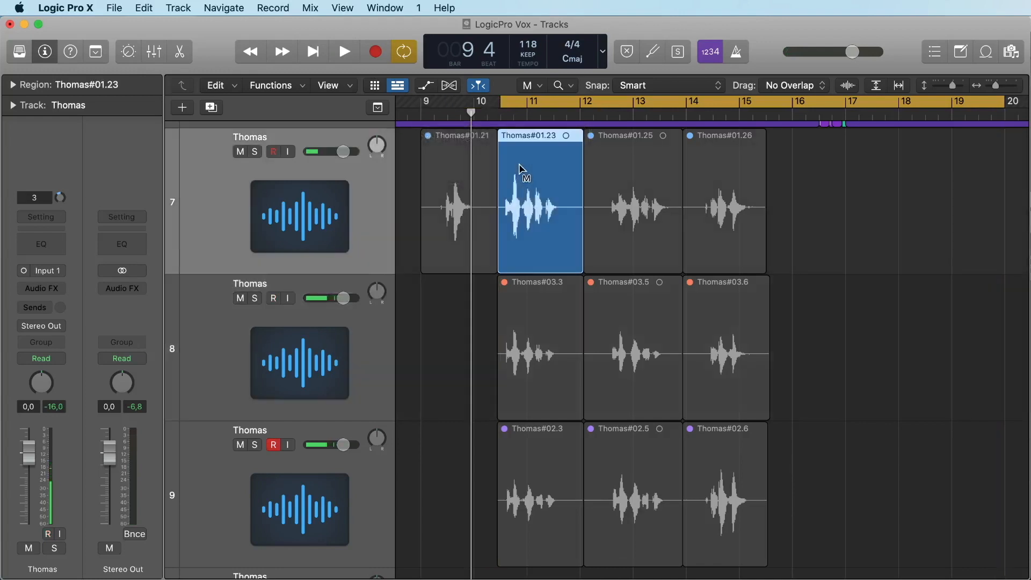
{"action": "key", "text": "space"}
{"action": "scroll", "coordinate": [559, 325], "scroll_direction": "left", "scroll_amount": 5}
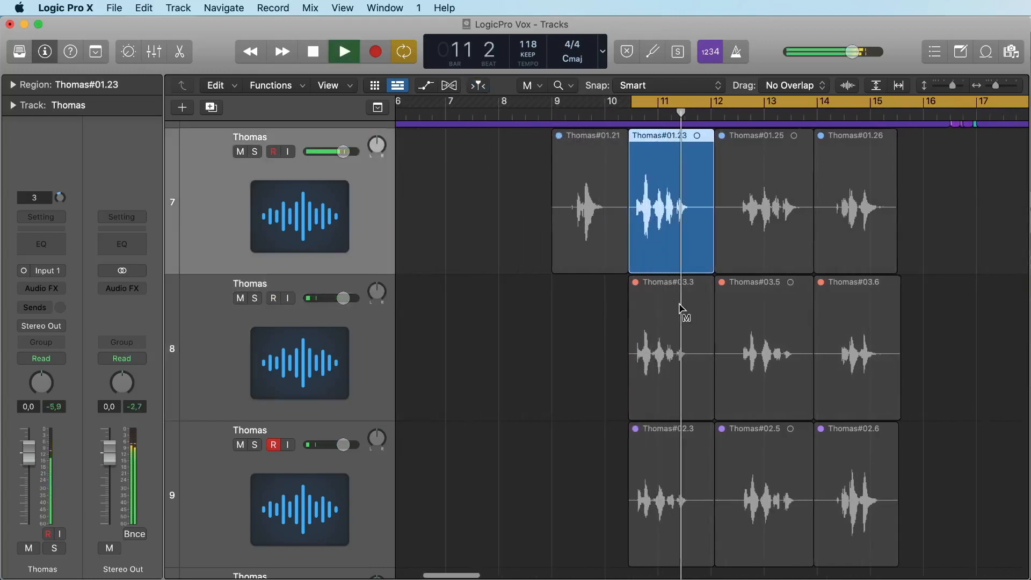
{"action": "key", "text": "space"}
{"action": "left_click", "coordinate": [672, 323]}
{"action": "key", "text": "space"}
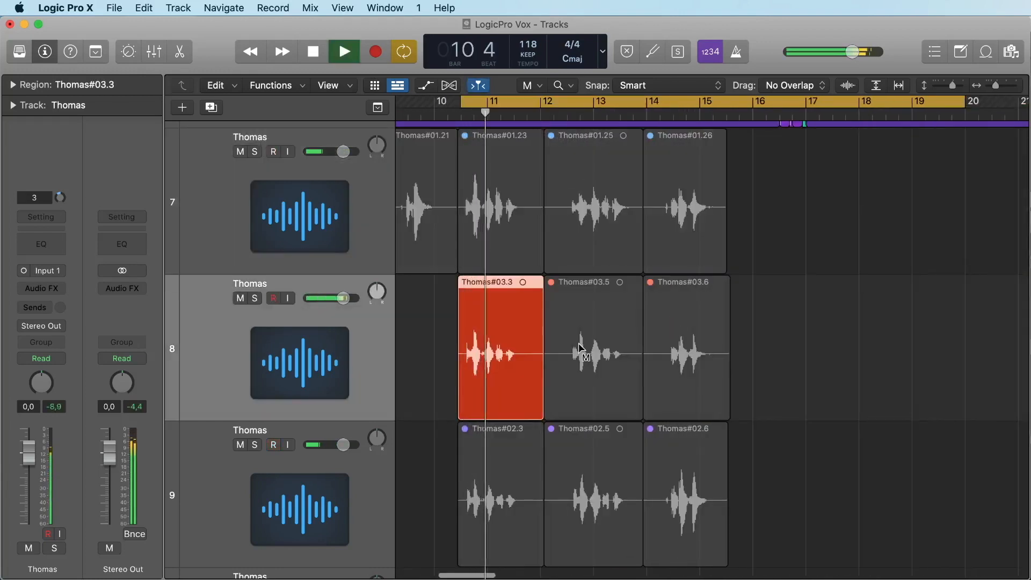
{"action": "scroll", "coordinate": [575, 350], "scroll_direction": "left", "scroll_amount": 2}
{"action": "key", "text": "space"}
{"action": "left_click", "coordinate": [591, 477]}
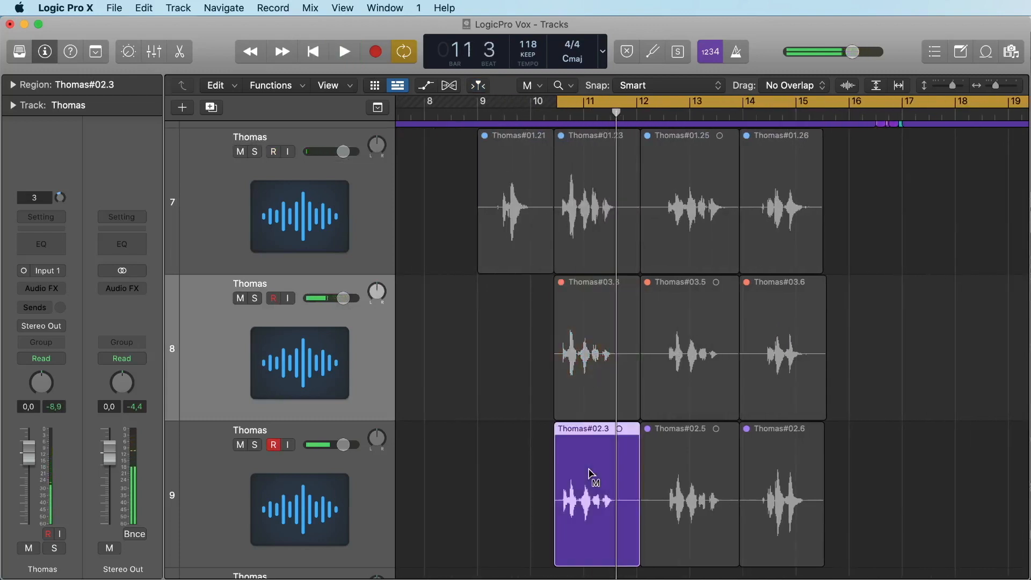
{"action": "key", "text": "space"}
{"action": "scroll", "coordinate": [507, 379], "scroll_direction": "left", "scroll_amount": 3}
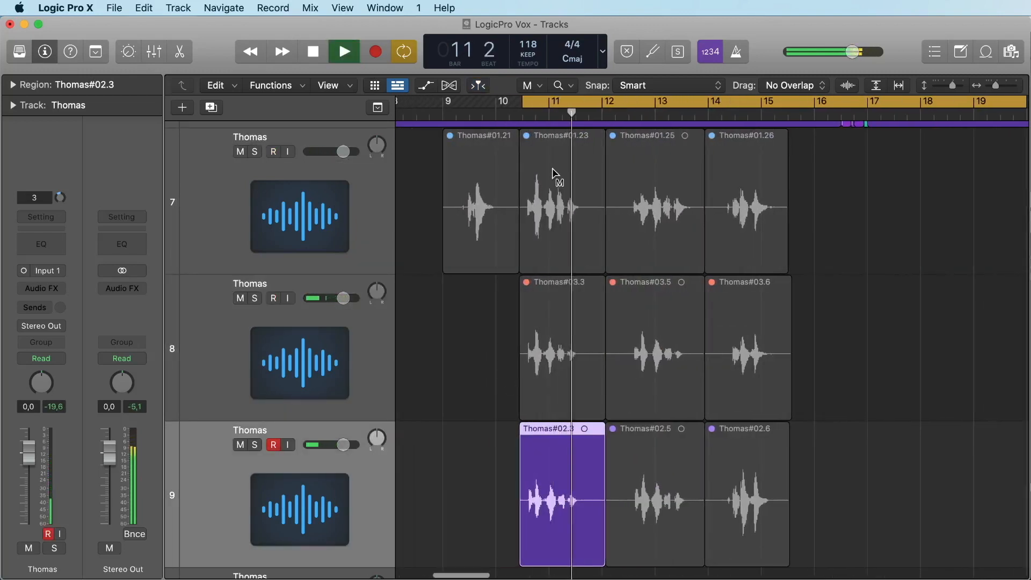
{"action": "key", "text": "space"}
Delete the second phrase on tracks 7 and 9 with the Pointer tool, keeping the version on track 8.
{"action": "left_click", "coordinate": [529, 87]}
{"action": "left_click", "coordinate": [534, 104]}
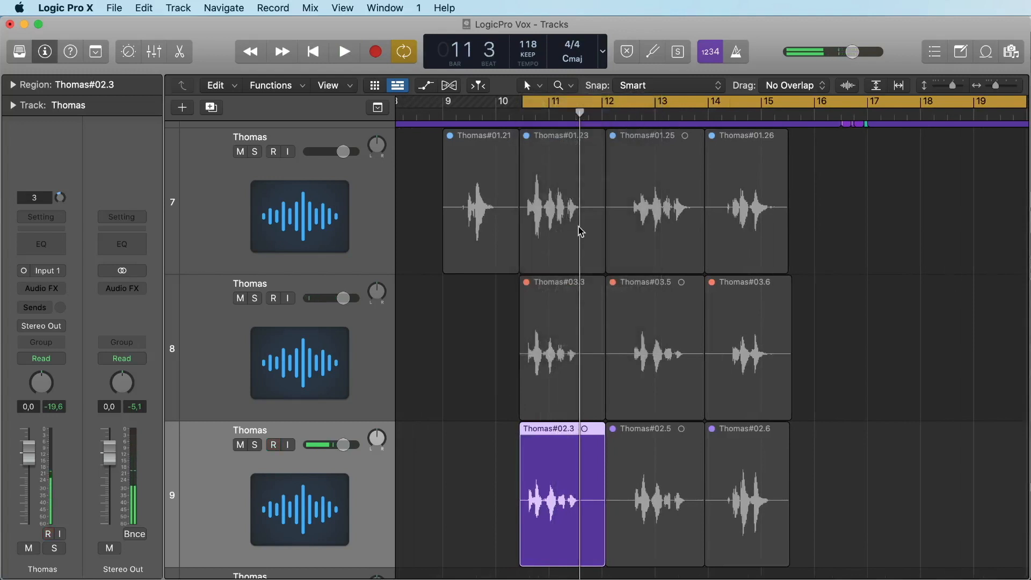
{"action": "left_click", "coordinate": [575, 231]}
{"action": "key", "text": "Delete"}
{"action": "left_click", "coordinate": [554, 436]}
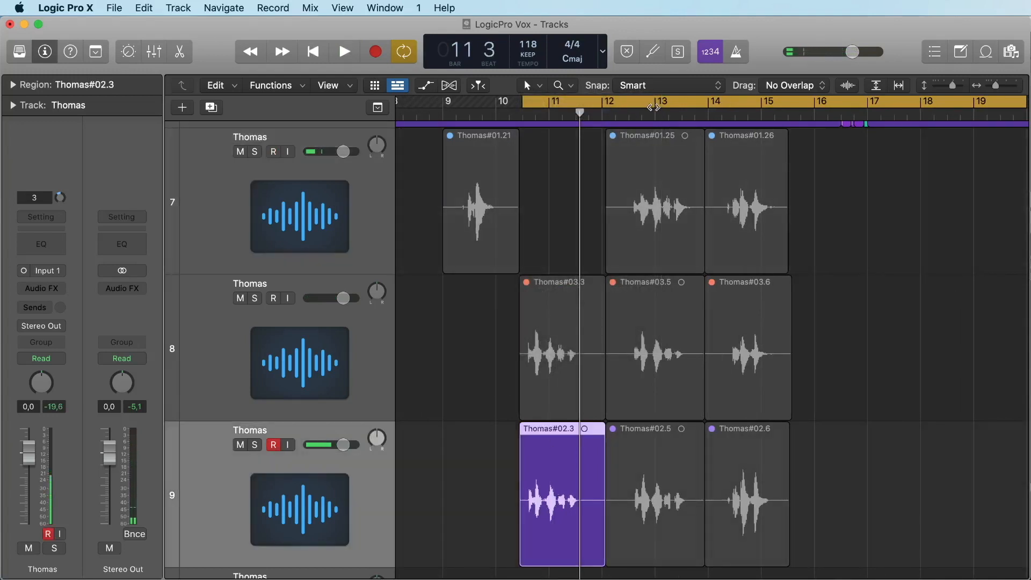
{"action": "key", "text": "Delete"}
Move the cycle start to just after bar 12 and audition the third phrase on tracks 7 and 8.
{"action": "left_click_drag", "start_coordinate": [619, 98], "coordinate": [602, 103]}
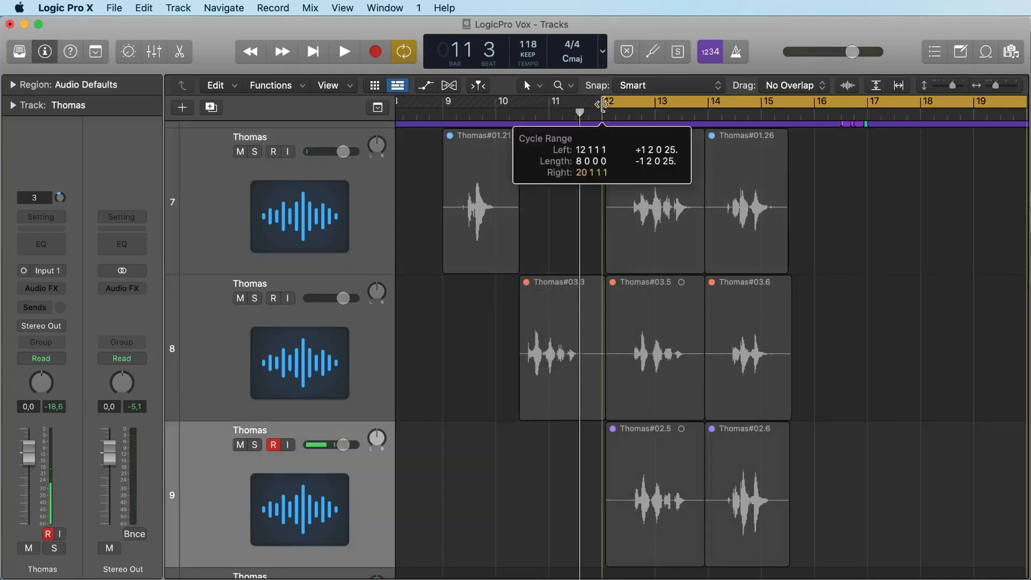
{"action": "left_click", "coordinate": [647, 174]}
{"action": "key", "text": "space"}
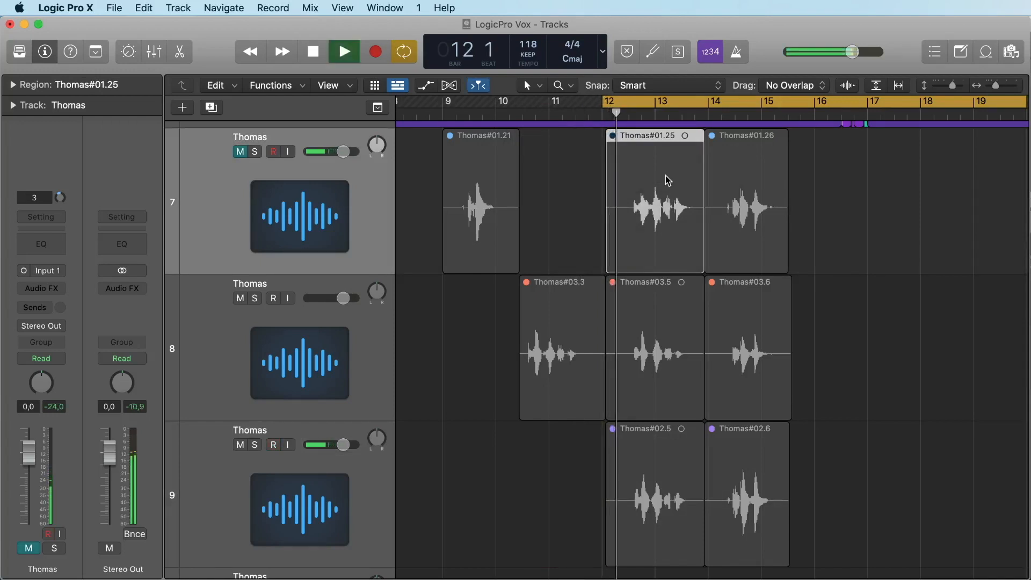
{"action": "left_click", "coordinate": [665, 179]}
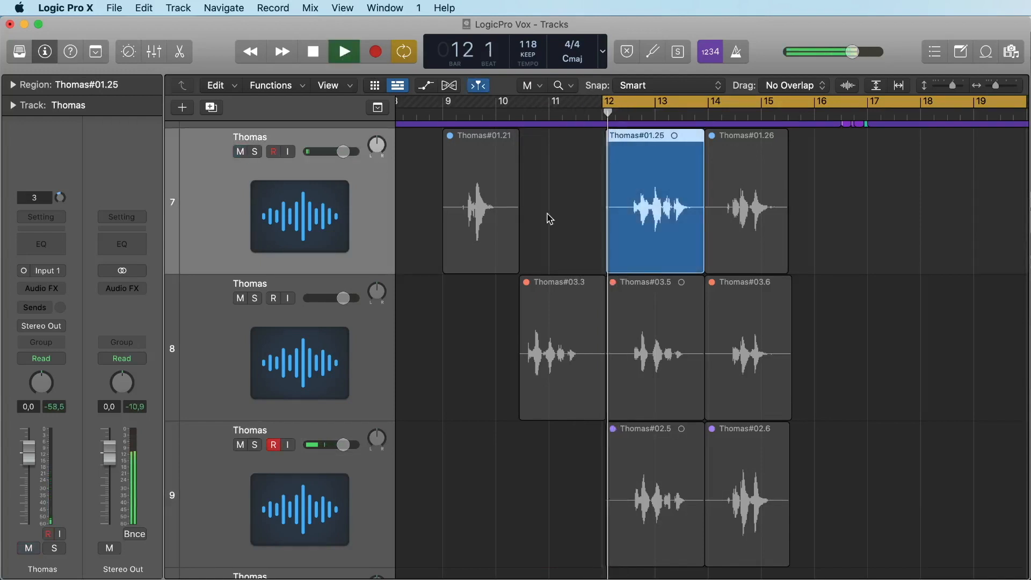
{"action": "left_click_drag", "start_coordinate": [603, 102], "coordinate": [626, 102]}
{"action": "left_click", "coordinate": [652, 179]}
{"action": "left_click", "coordinate": [667, 332]}
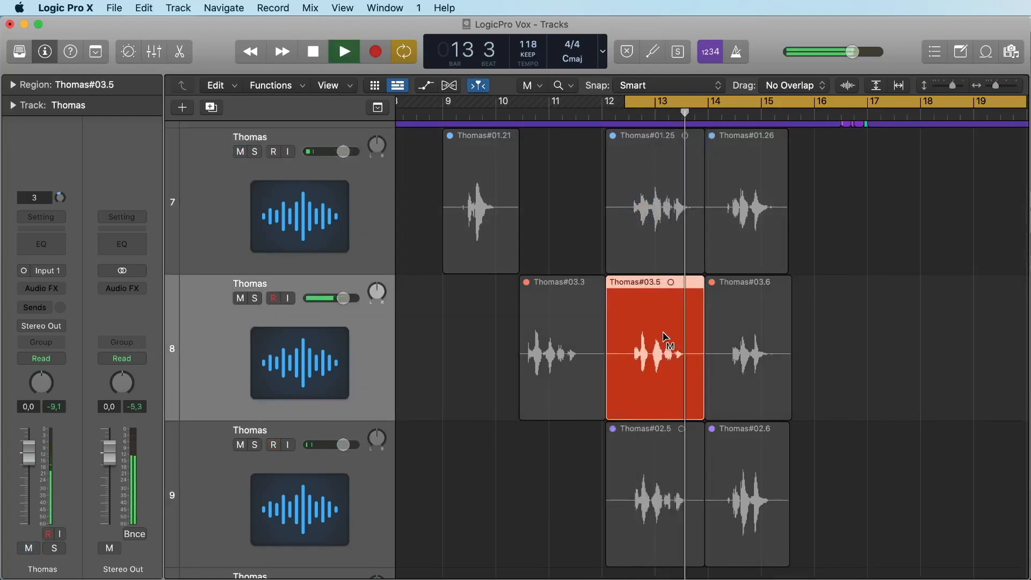
Delete the third phrase on tracks 9 and 7, keeping the version on track 8.
{"action": "left_click", "coordinate": [660, 453]}
{"action": "key", "text": "Delete"}
{"action": "left_click", "coordinate": [679, 250]}
{"action": "key", "text": "Delete"}
Audition the fourth phrase on tracks 7, 8 and 9 in turn with the cycle range starting at about bar 14.
{"action": "left_click", "coordinate": [750, 247]}
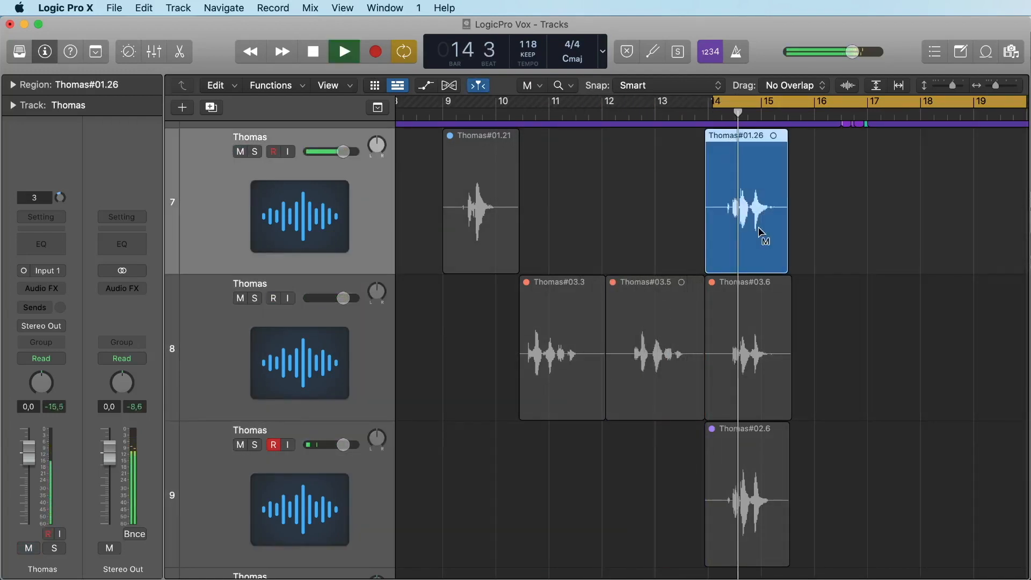
{"action": "left_click", "coordinate": [758, 231]}
{"action": "left_click", "coordinate": [766, 339]}
{"action": "left_click", "coordinate": [761, 463]}
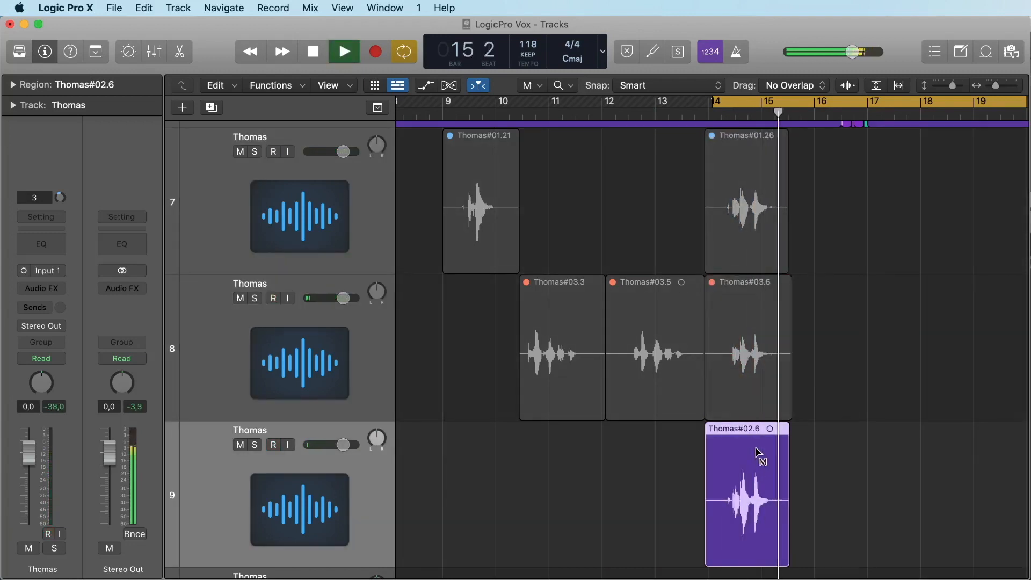
{"action": "key", "text": "space"}
Delete the fourth phrase on tracks 7 and 8, and unmute the three kept phrases that are still muted.
{"action": "key", "text": "Delete"}
{"action": "left_click_drag", "start_coordinate": [428, 177], "coordinate": [713, 384]}
{"action": "left_click", "coordinate": [683, 366]}
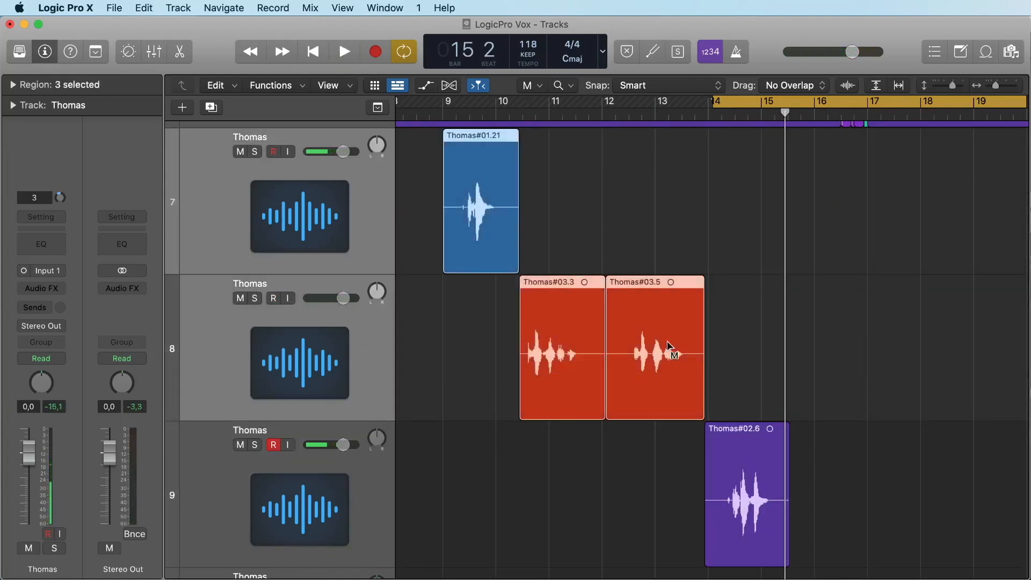
Move the two kept phrases from track 8 and the one from track 9 up onto track 7 with the Pointer tool, keeping their timing.
{"action": "left_click", "coordinate": [539, 88]}
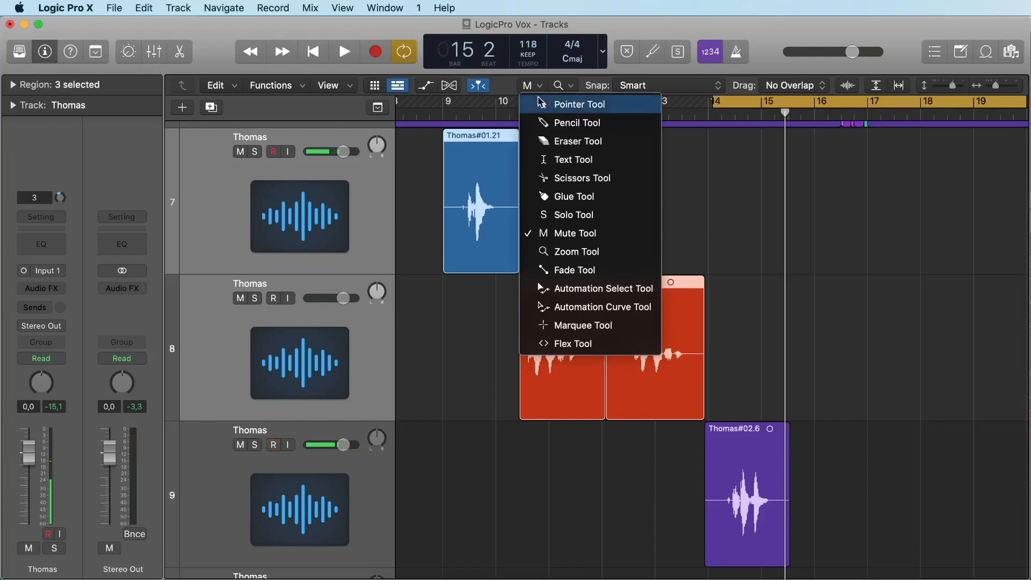
{"action": "left_click", "coordinate": [542, 104]}
{"action": "left_click", "coordinate": [594, 198]}
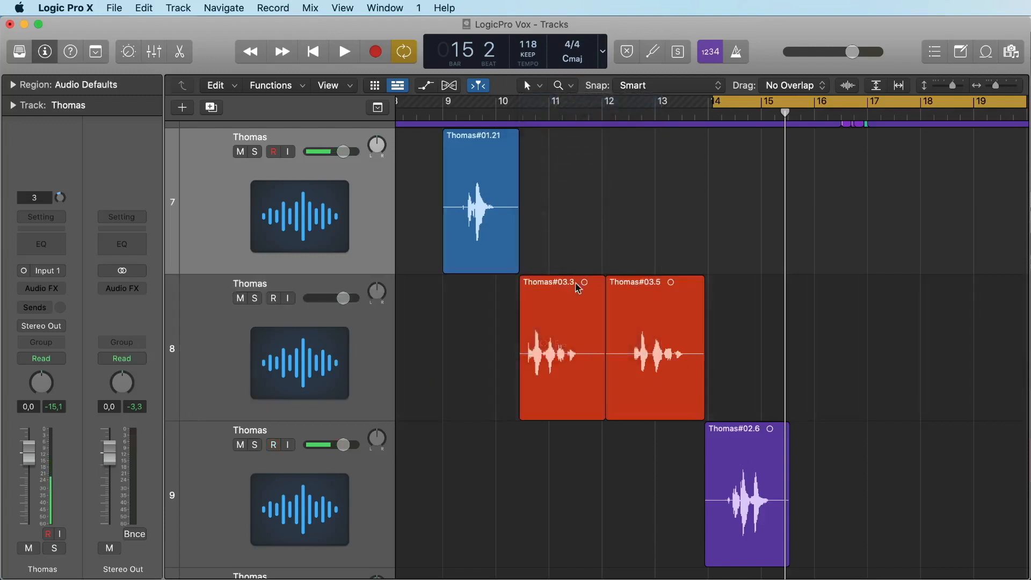
{"action": "left_click_drag", "start_coordinate": [572, 283], "coordinate": [572, 226]}
{"action": "left_click", "coordinate": [674, 281]}
{"action": "left_click_drag", "start_coordinate": [674, 282], "coordinate": [674, 257]}
{"action": "left_click_drag", "start_coordinate": [748, 430], "coordinate": [749, 262]}
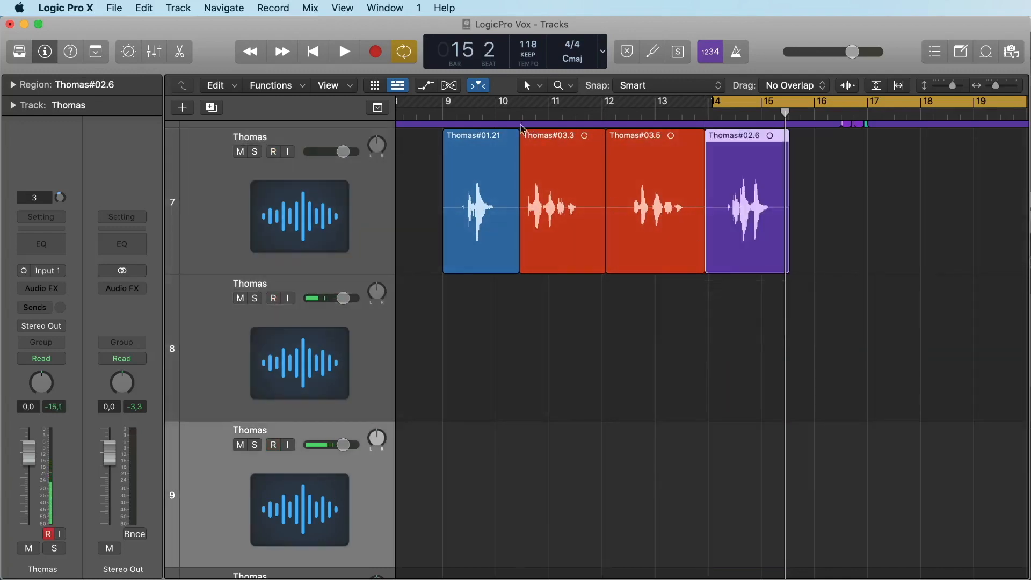
Solo the comped vocal on track 7 and play it back with the cycle range starting at about 9 2.
{"action": "left_click_drag", "start_coordinate": [449, 107], "coordinate": [453, 106]}
{"action": "key", "text": "space"}
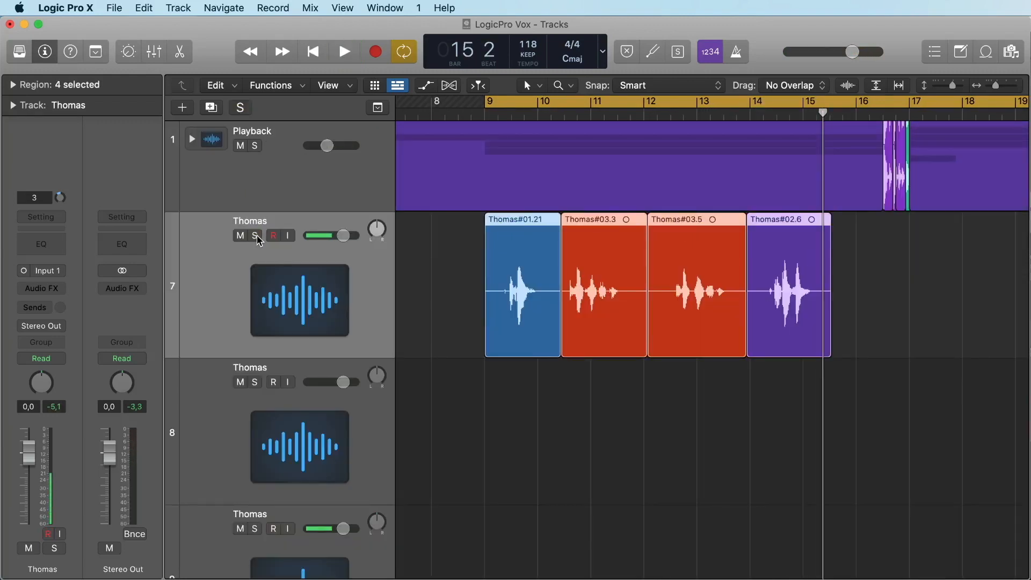
{"action": "left_click", "coordinate": [255, 235]}
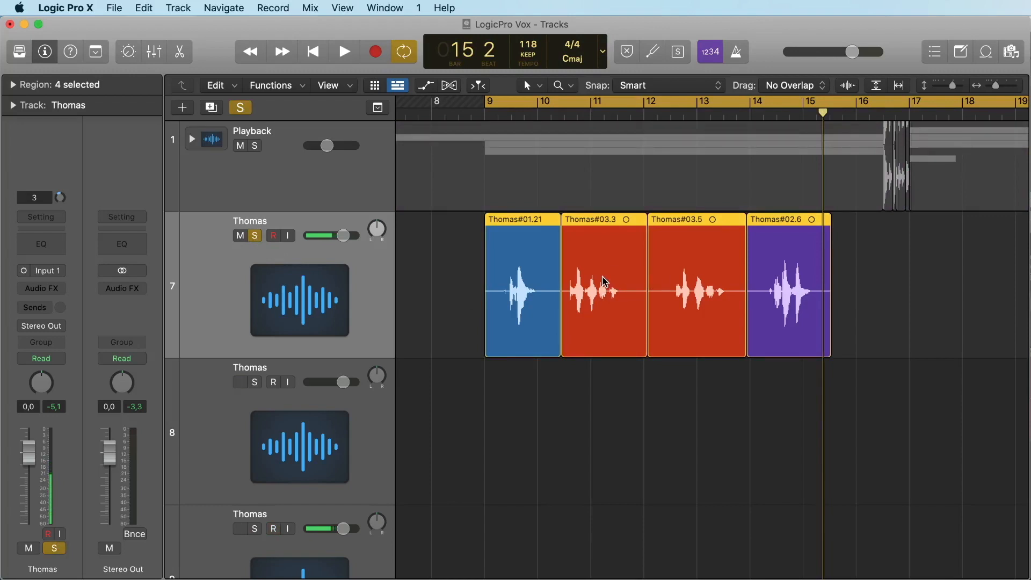
{"action": "left_click", "coordinate": [585, 419]}
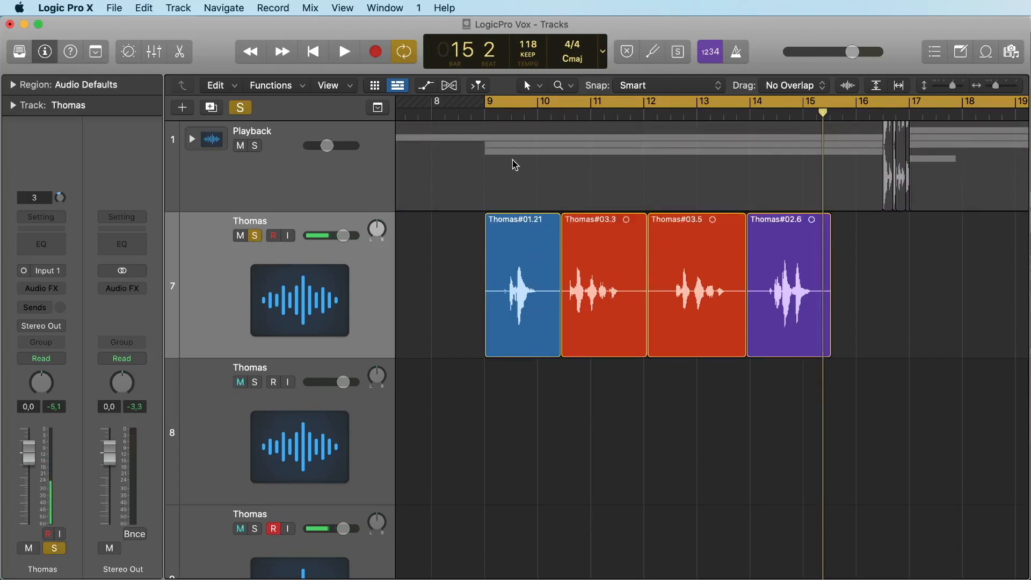
{"action": "left_click_drag", "start_coordinate": [499, 106], "coordinate": [511, 107]}
{"action": "key", "text": "space"}
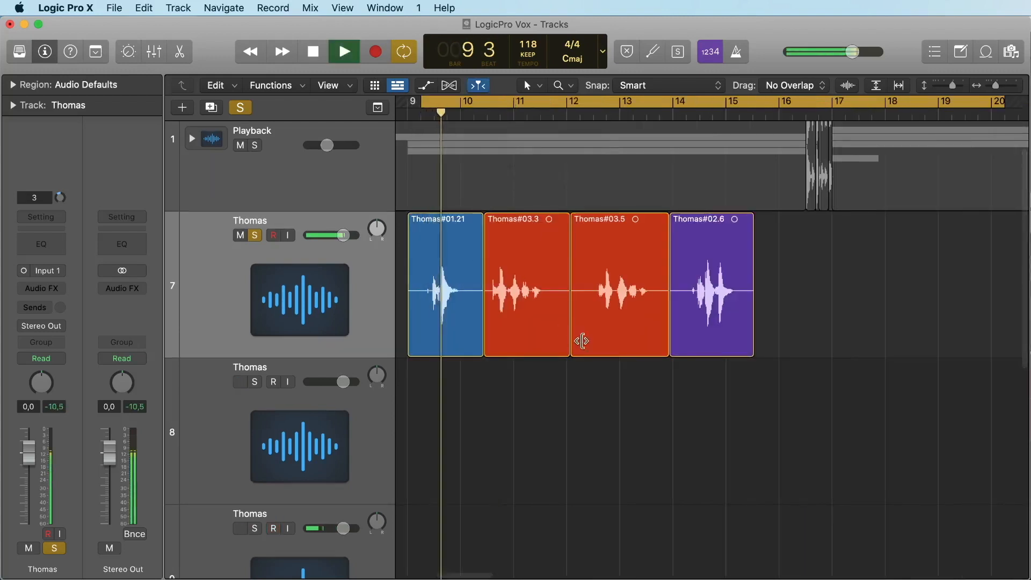
{"action": "scroll", "coordinate": [589, 345], "scroll_direction": "left", "scroll_amount": 7}
{"action": "scroll", "coordinate": [606, 341], "scroll_direction": "right", "scroll_amount": 5}
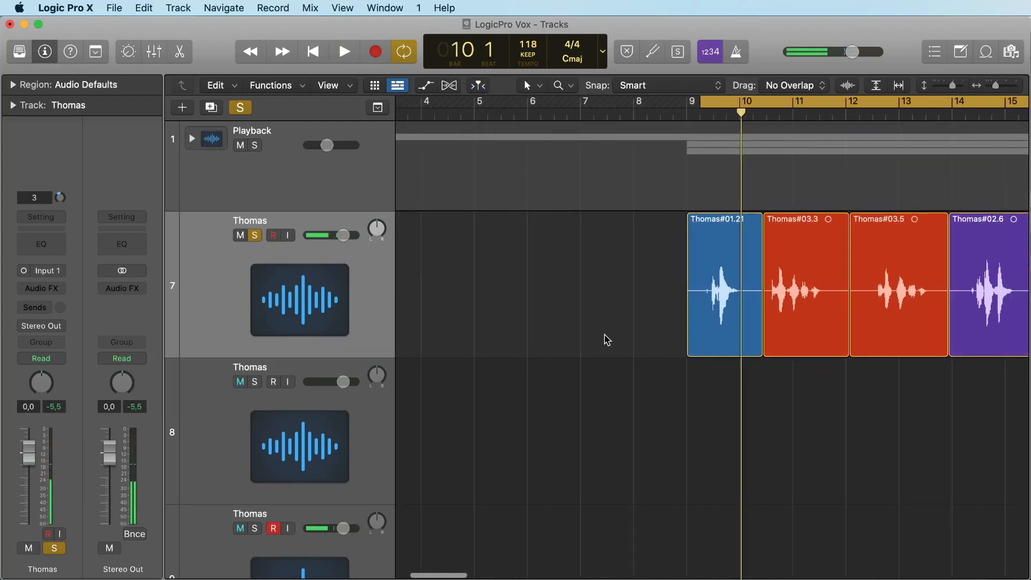
Open the first phrase on track 7 in the audio editor, turn on Flex for the track and set the mode to Flex Pitch.
{"action": "double_click", "coordinate": [717, 286]}
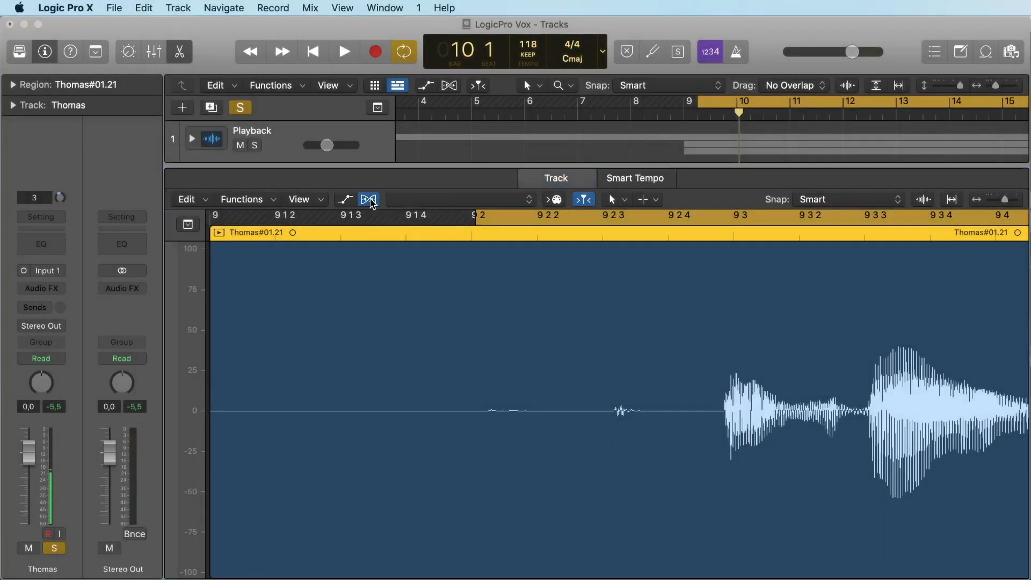
{"action": "left_click", "coordinate": [369, 200]}
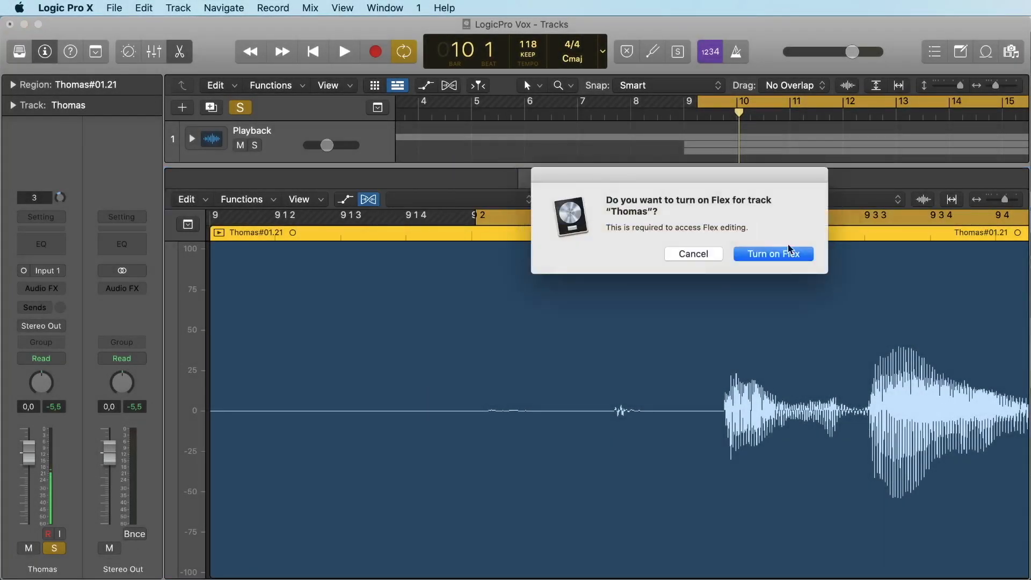
{"action": "left_click", "coordinate": [773, 254]}
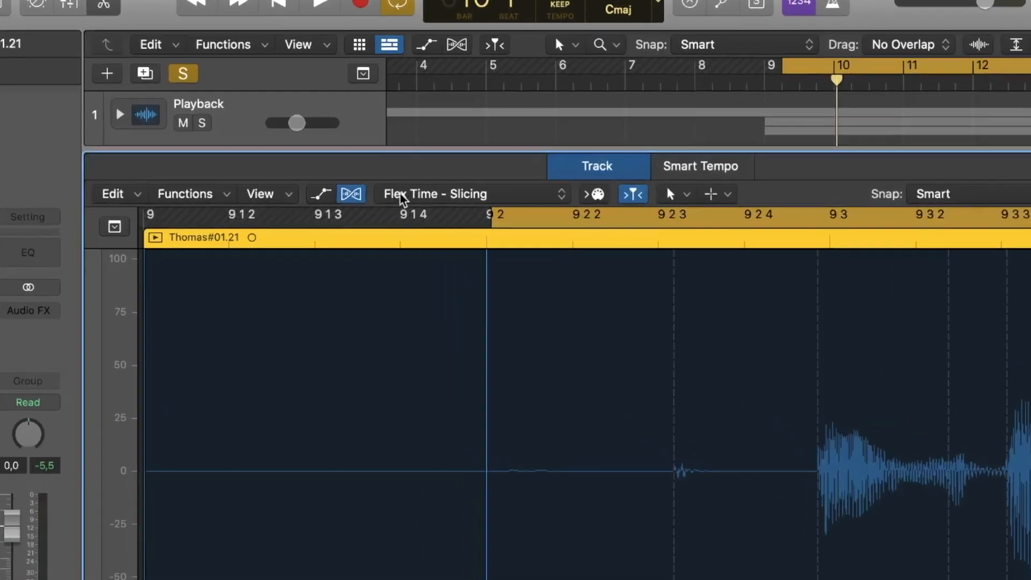
{"action": "left_click", "coordinate": [396, 203]}
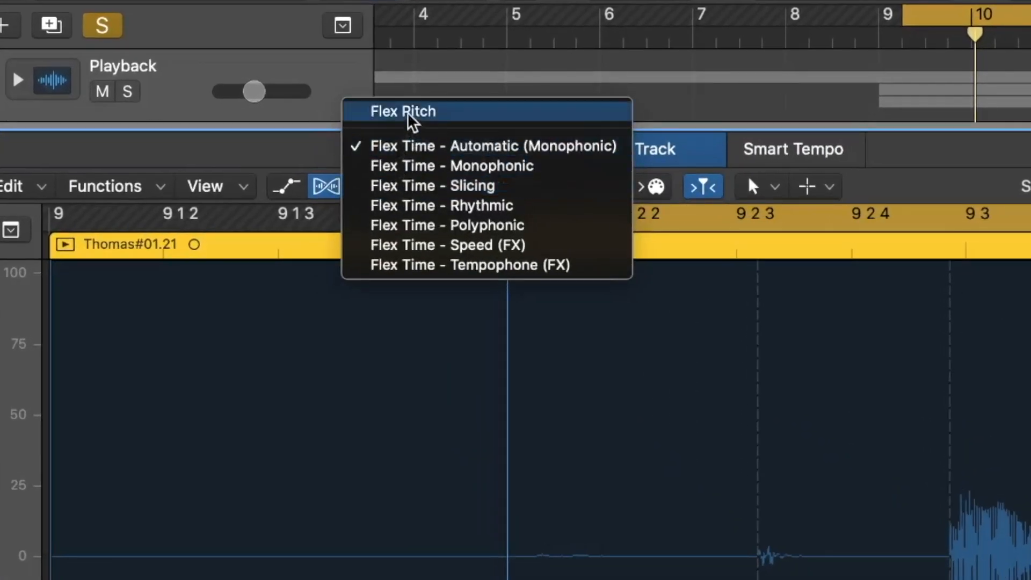
{"action": "left_click", "coordinate": [440, 185]}
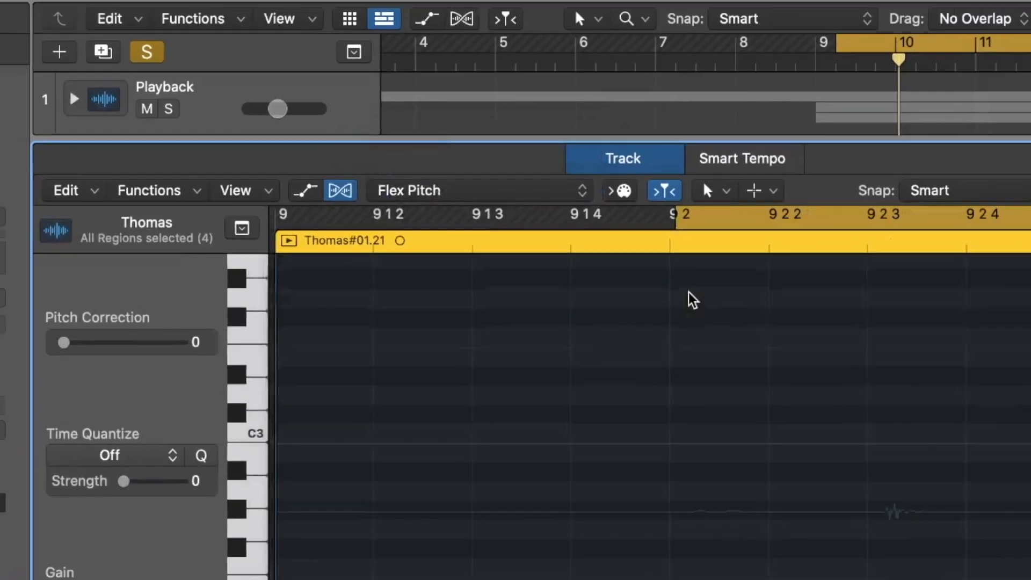
Play back the first phrase while following its detected notes in the Flex Pitch editor.
{"action": "scroll", "coordinate": [738, 323], "scroll_direction": "right", "scroll_amount": 5}
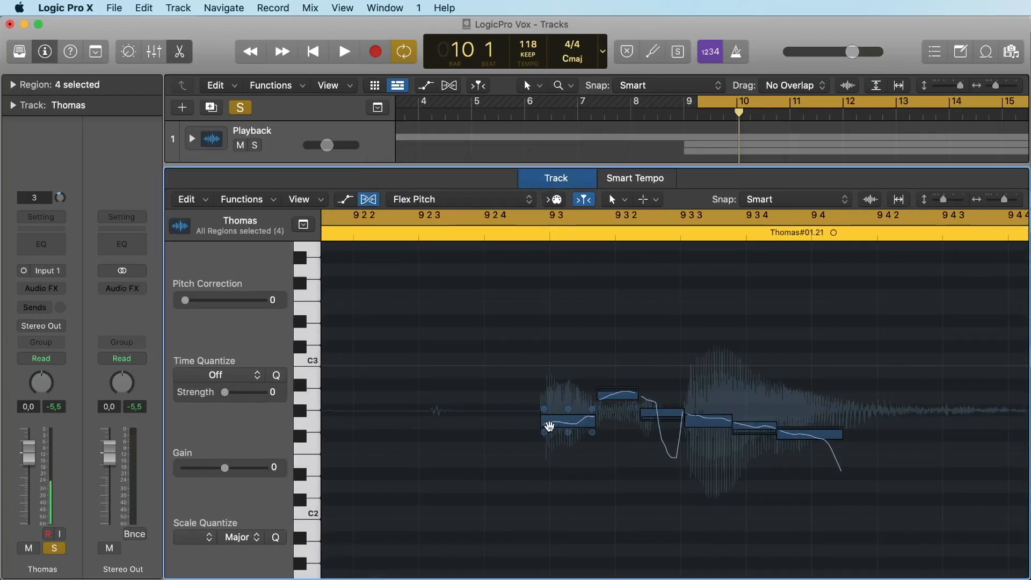
{"action": "key", "text": "space"}
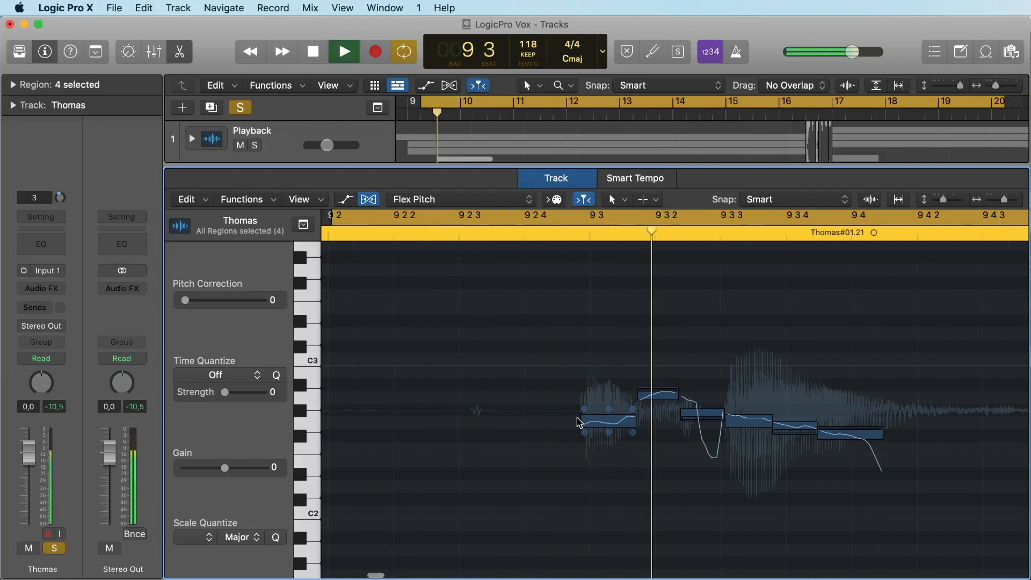
{"action": "key", "text": "space"}
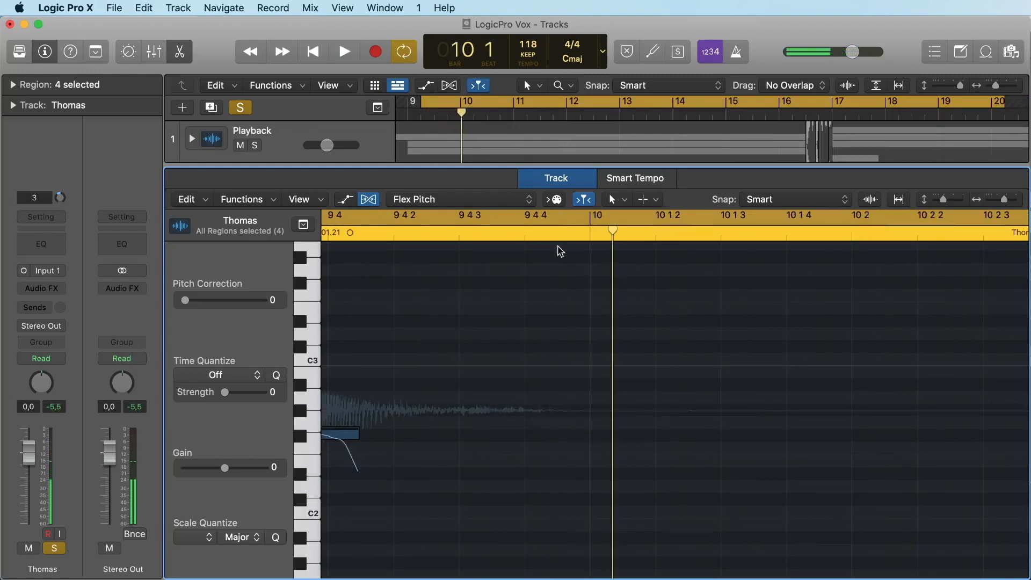
{"action": "scroll", "coordinate": [567, 250], "scroll_direction": "left", "scroll_amount": 10}
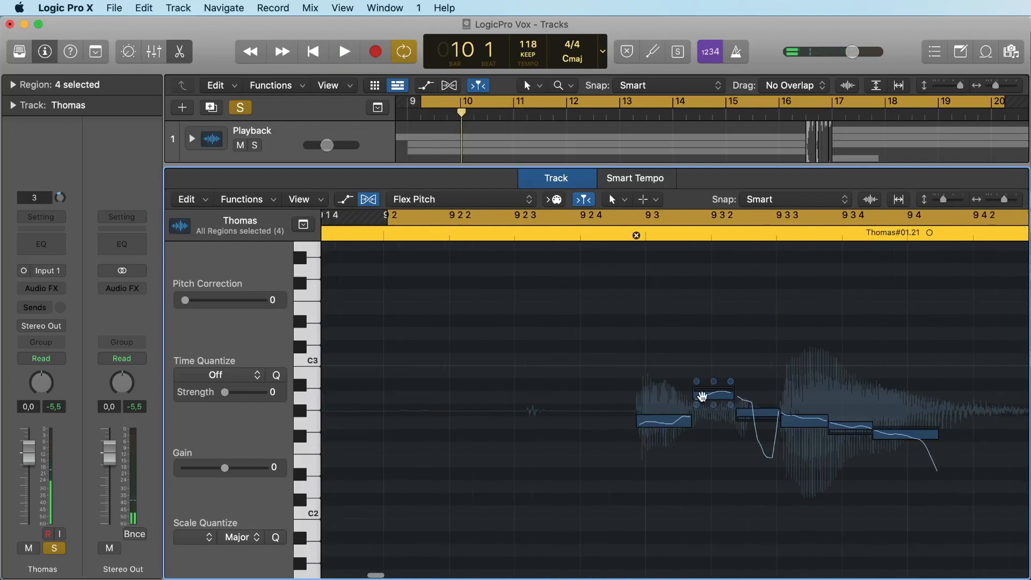
Try raising the first phrase's second note to D3 and play the phrase back.
{"action": "left_click_drag", "start_coordinate": [702, 396], "coordinate": [708, 329]}
{"action": "scroll", "coordinate": [821, 394], "scroll_direction": "left", "scroll_amount": 5}
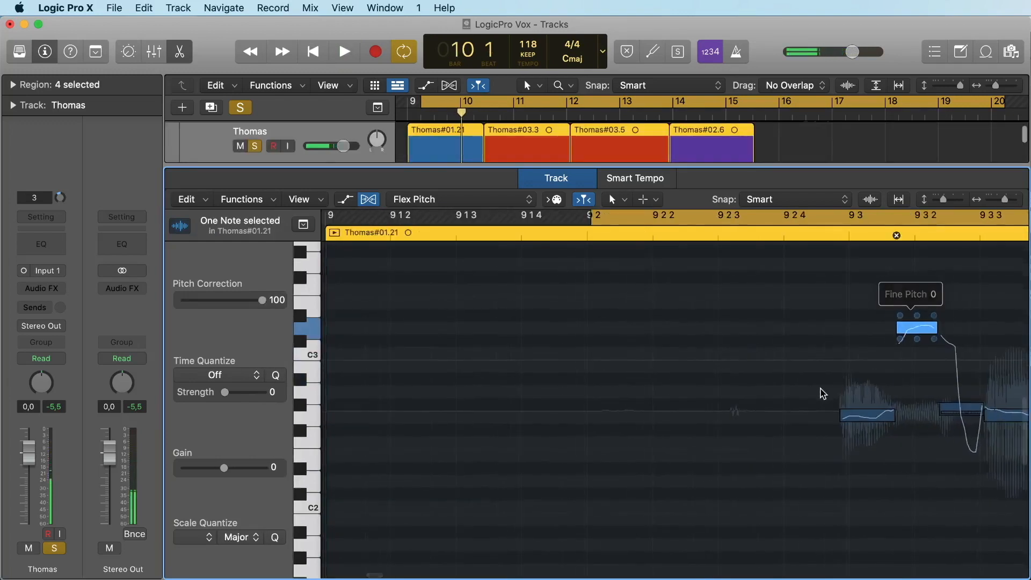
{"action": "key", "text": "space"}
{"action": "scroll", "coordinate": [766, 385], "scroll_direction": "right", "scroll_amount": 3}
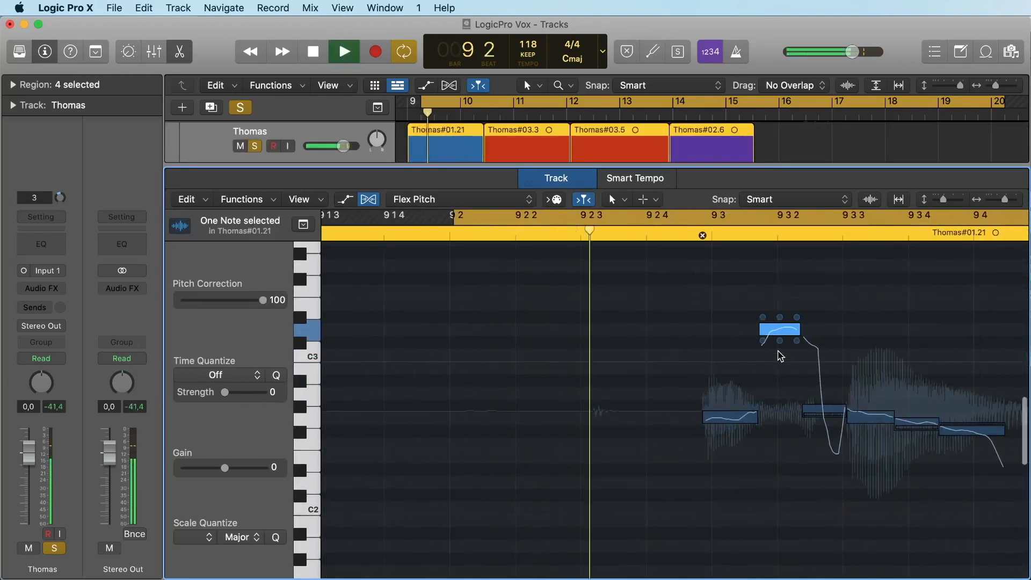
{"action": "key", "text": "space"}
{"action": "scroll", "coordinate": [659, 351], "scroll_direction": "left", "scroll_amount": 5}
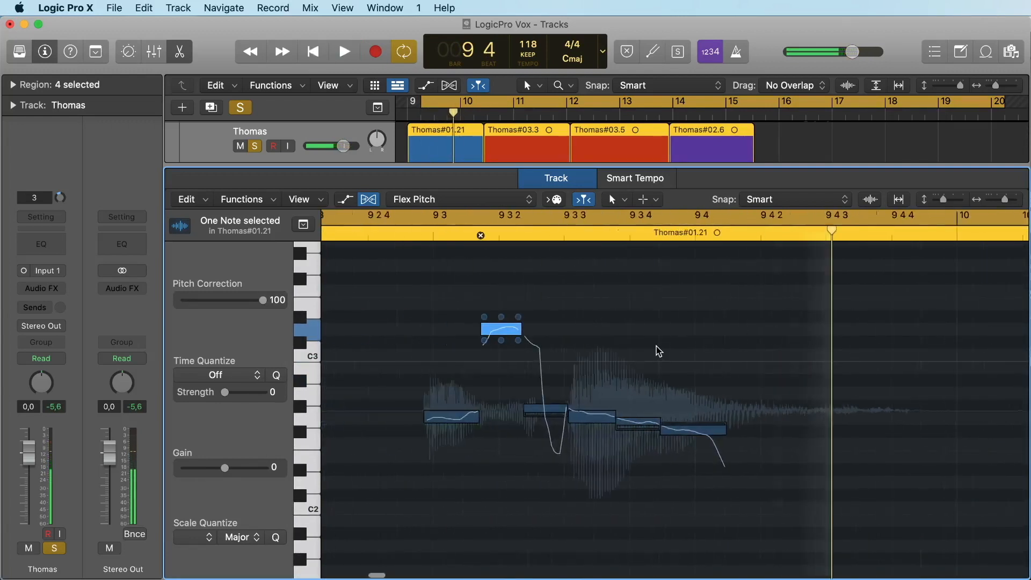
Lower the raised second note of the first phrase back below C3 and play the phrase again.
{"action": "scroll", "coordinate": [659, 351], "scroll_direction": "left", "scroll_amount": 1}
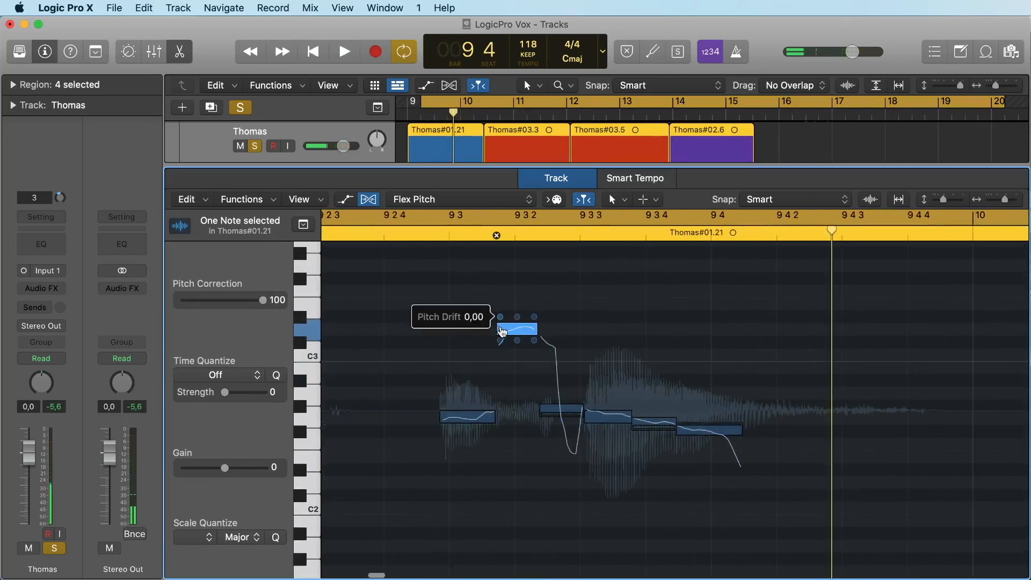
{"action": "left_click_drag", "start_coordinate": [502, 331], "coordinate": [517, 376]}
{"action": "key", "text": "space"}
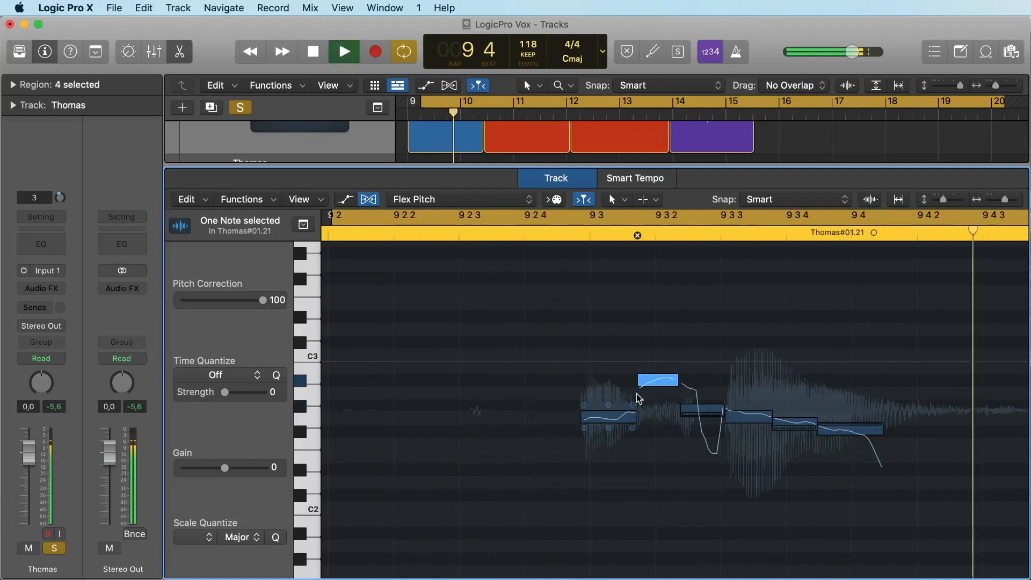
{"action": "key", "text": "space"}
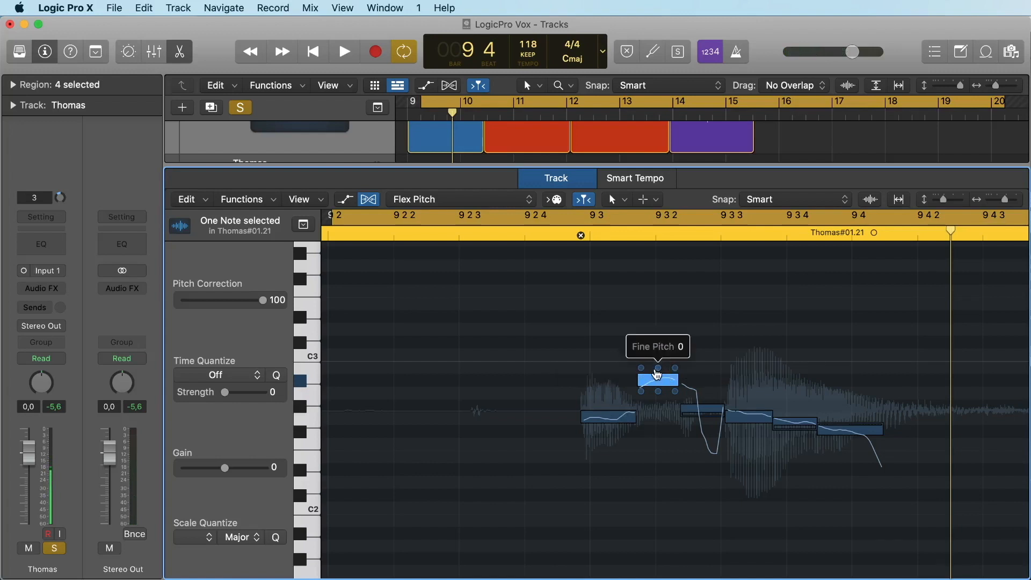
{"action": "left_click_drag", "start_coordinate": [655, 380], "coordinate": [644, 451]}
{"action": "key", "text": "space"}
{"action": "left_click_drag", "start_coordinate": [782, 436], "coordinate": [782, 446]}
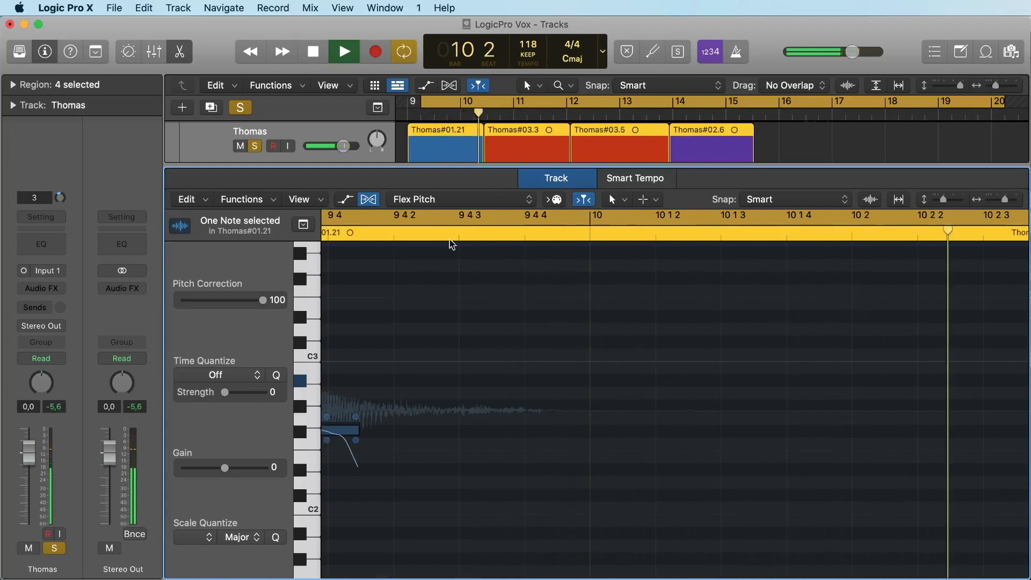
{"action": "key", "text": "space"}
Start the cycle range at the second phrase, at about 10 2 4, and play that phrase in the Flex Pitch editor.
{"action": "left_click_drag", "start_coordinate": [466, 165], "coordinate": [466, 412]}
{"action": "left_click_drag", "start_coordinate": [421, 102], "coordinate": [485, 106]}
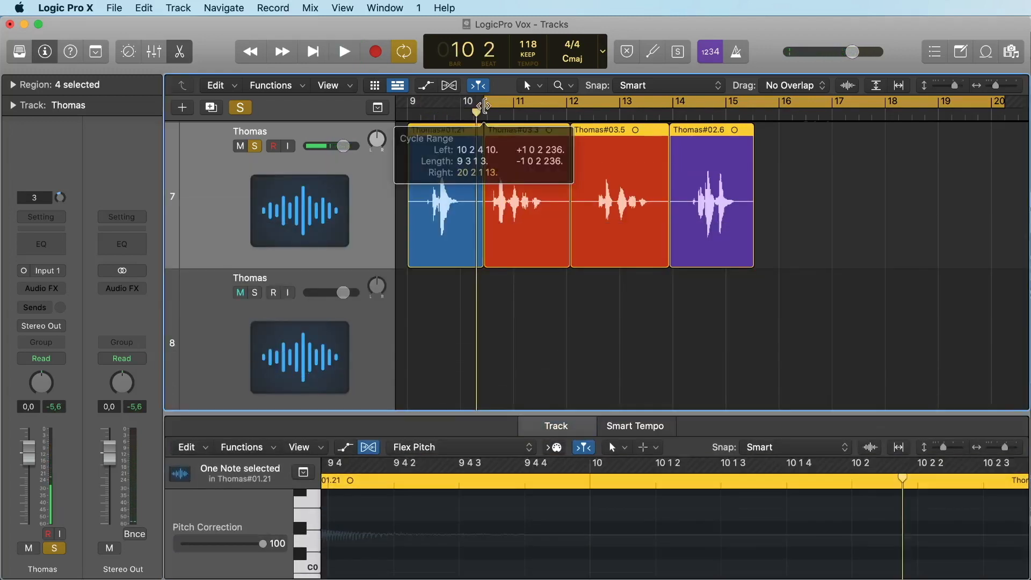
{"action": "key", "text": "e"}
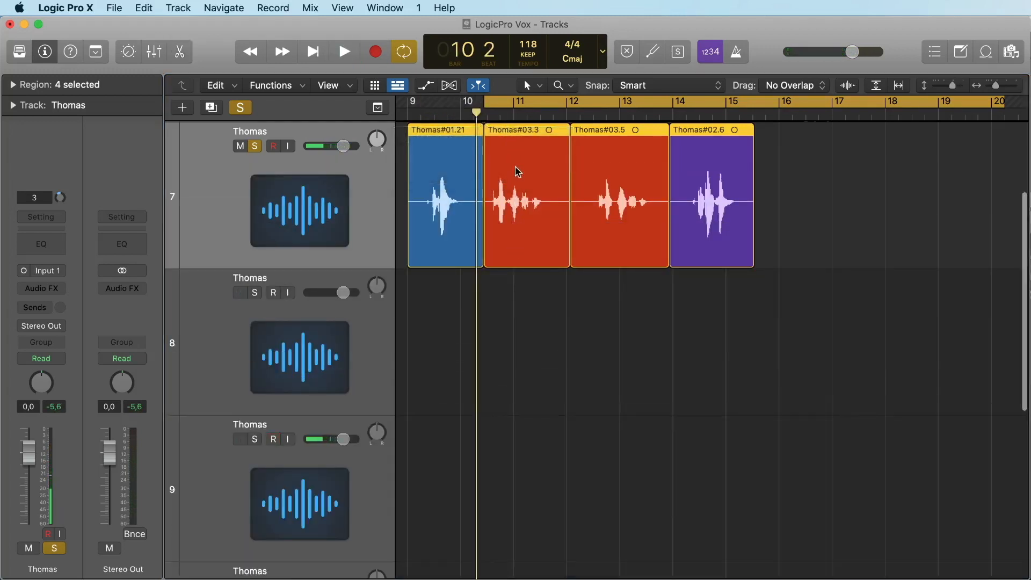
{"action": "key", "text": "e"}
{"action": "key", "text": "space"}
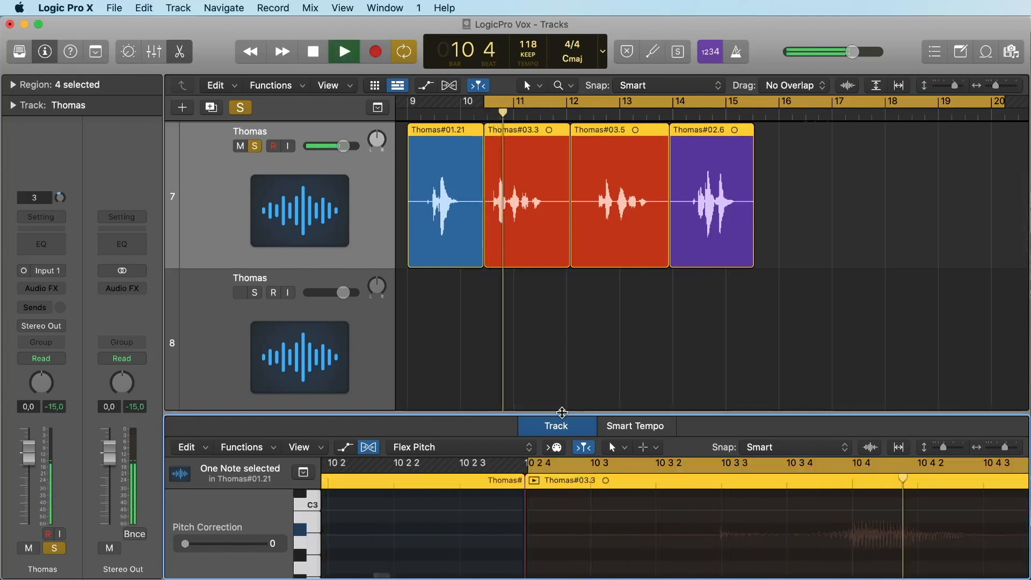
{"action": "left_click_drag", "start_coordinate": [561, 412], "coordinate": [557, 141]}
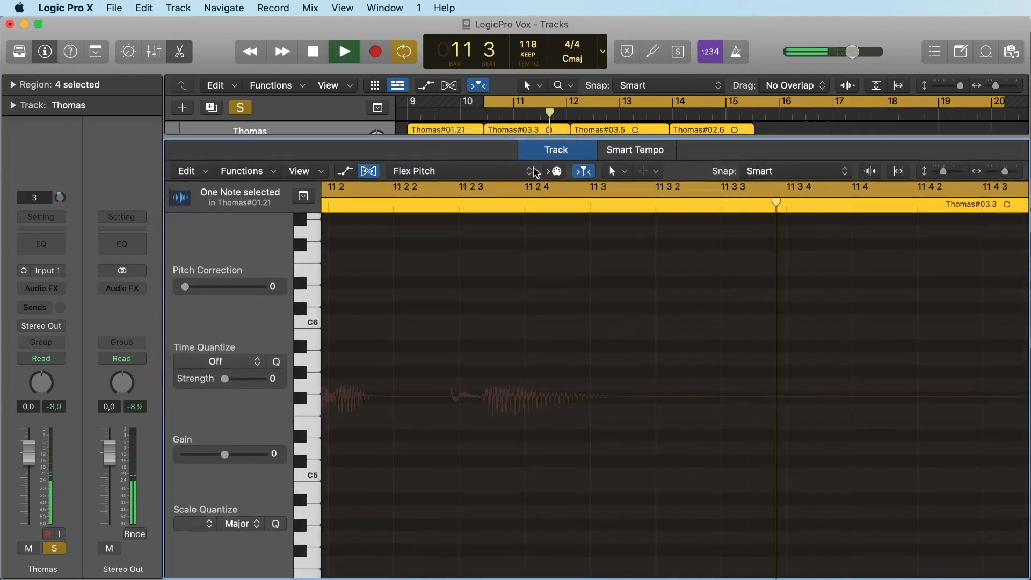
{"action": "key", "text": "space"}
{"action": "scroll", "coordinate": [655, 352], "scroll_direction": "down", "scroll_amount": 3}
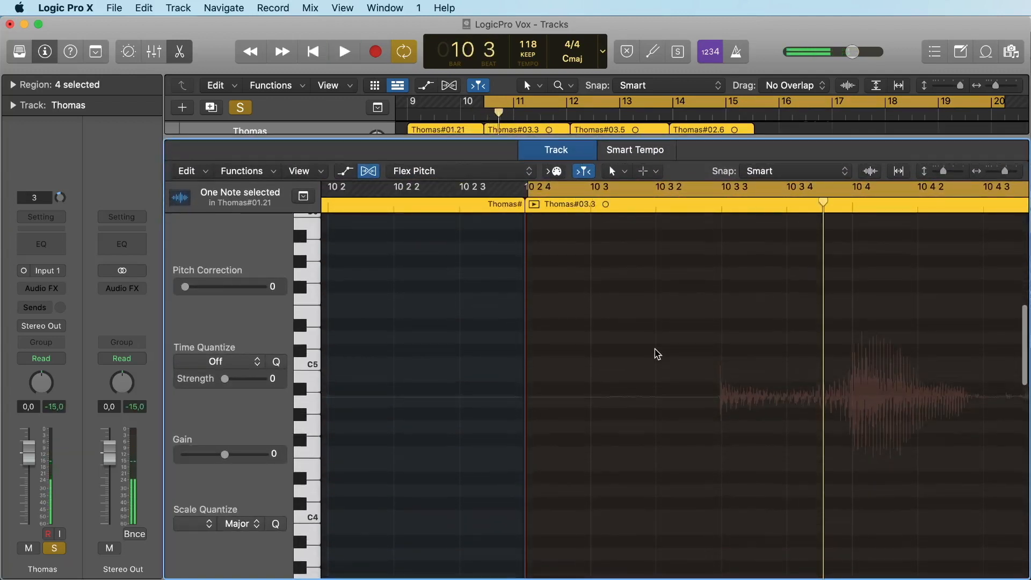
{"action": "scroll", "coordinate": [655, 352], "scroll_direction": "down", "scroll_amount": 20}
{"action": "key", "text": "space"}
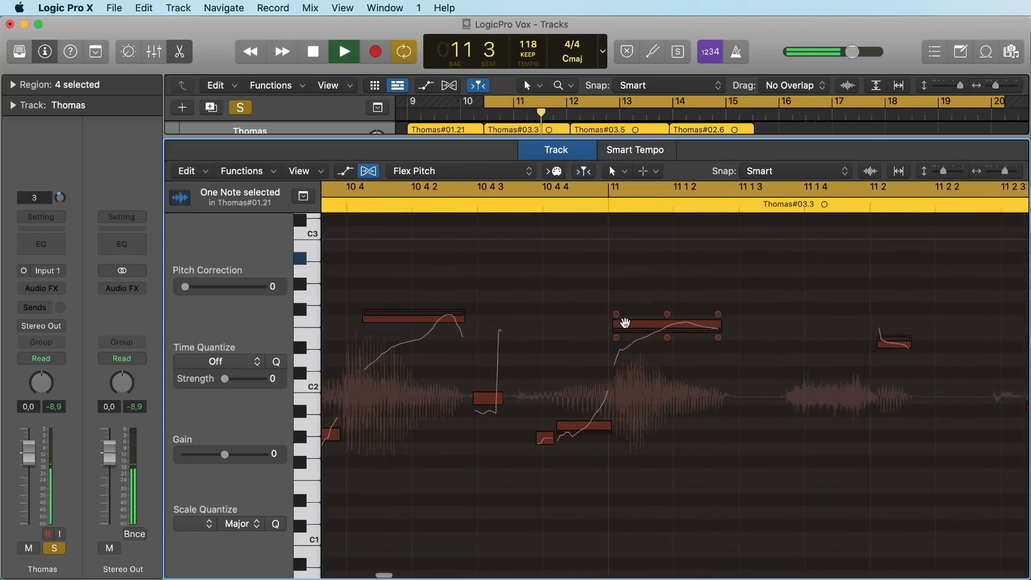
{"action": "key", "text": "space"}
Set the cycle start to about 10 4 4 and audition the second phrase's note at bar 11.
{"action": "left_click", "coordinate": [549, 194]}
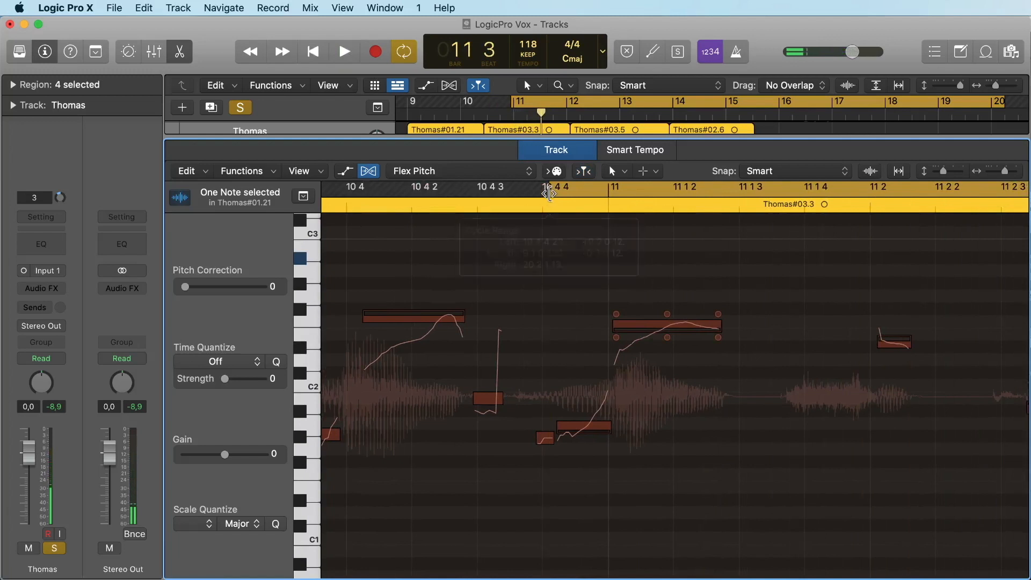
{"action": "key", "text": "space"}
{"action": "key", "text": "space"}
{"action": "left_click", "coordinate": [668, 325]}
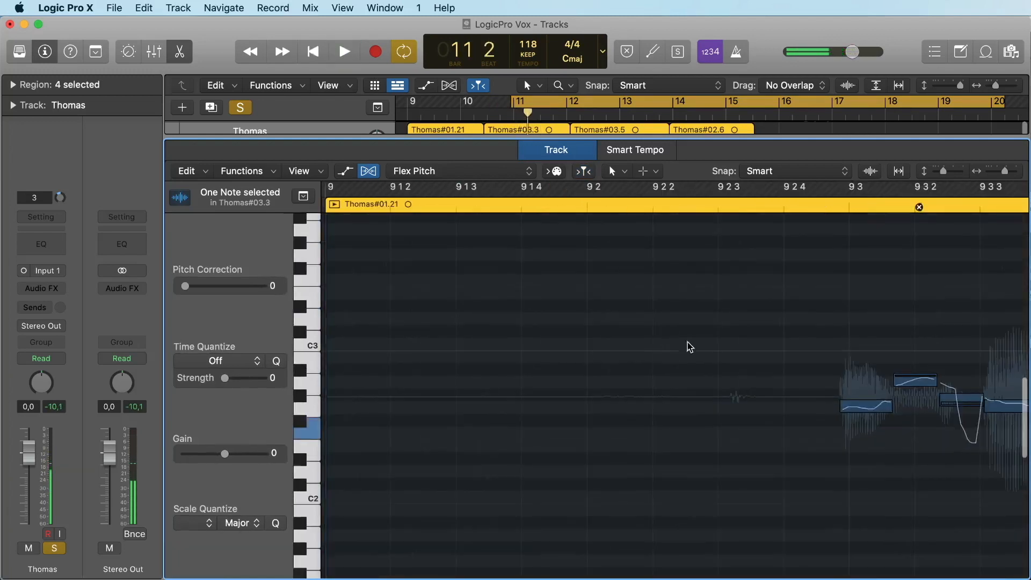
{"action": "key", "text": "space"}
{"action": "key", "text": "space"}
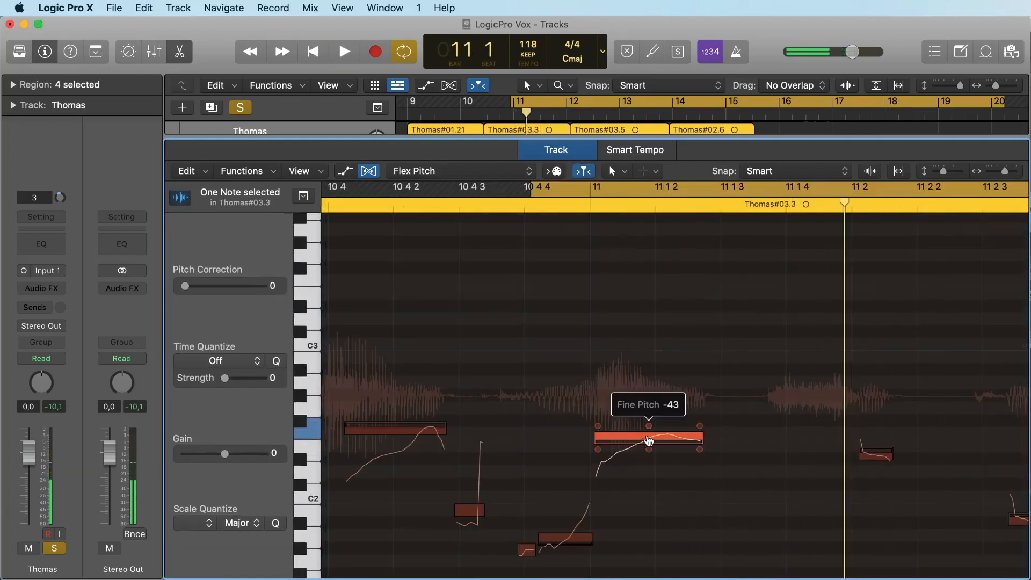
Raise the Fine Pitch of the second phrase's note at bar 11 slightly and play it back.
{"action": "left_click_drag", "start_coordinate": [649, 424], "coordinate": [648, 420]}
{"action": "key", "text": "space"}
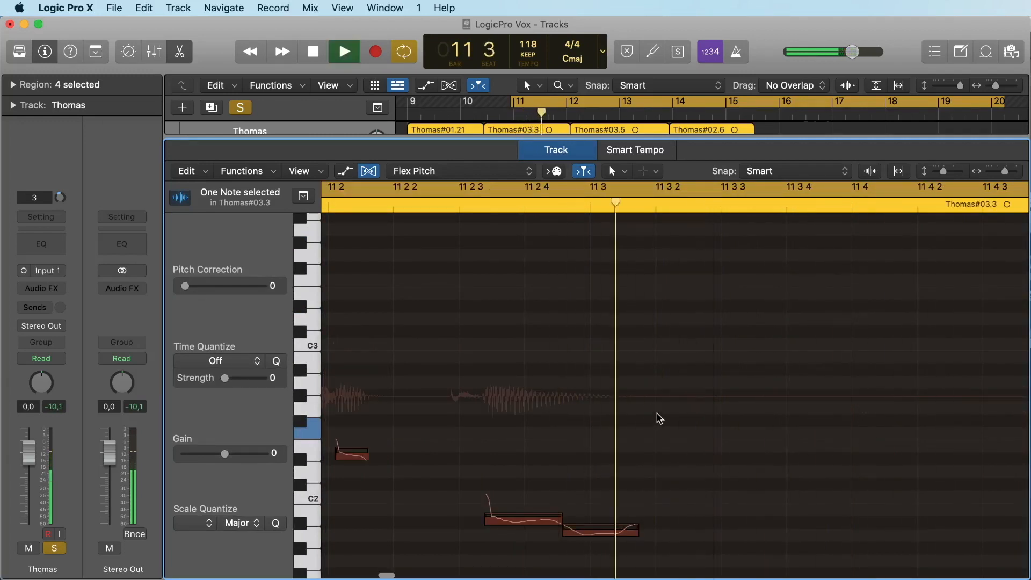
{"action": "key", "text": "space"}
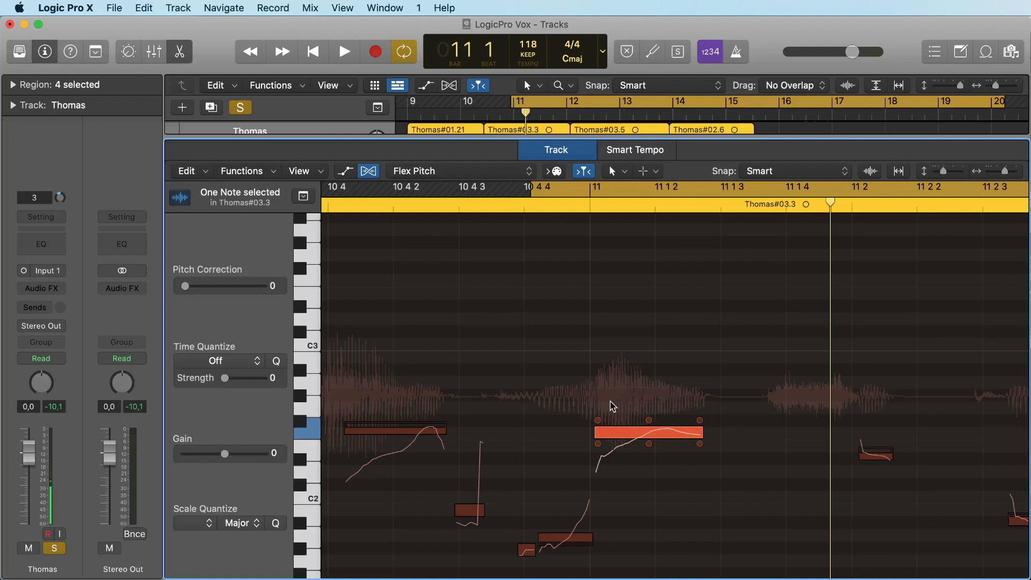
Reduce the Vibrato of the second phrase's note at bar 11 to about 30% and play the vocal on into the third phrase.
{"action": "scroll", "coordinate": [651, 451], "scroll_direction": "down", "scroll_amount": 1}
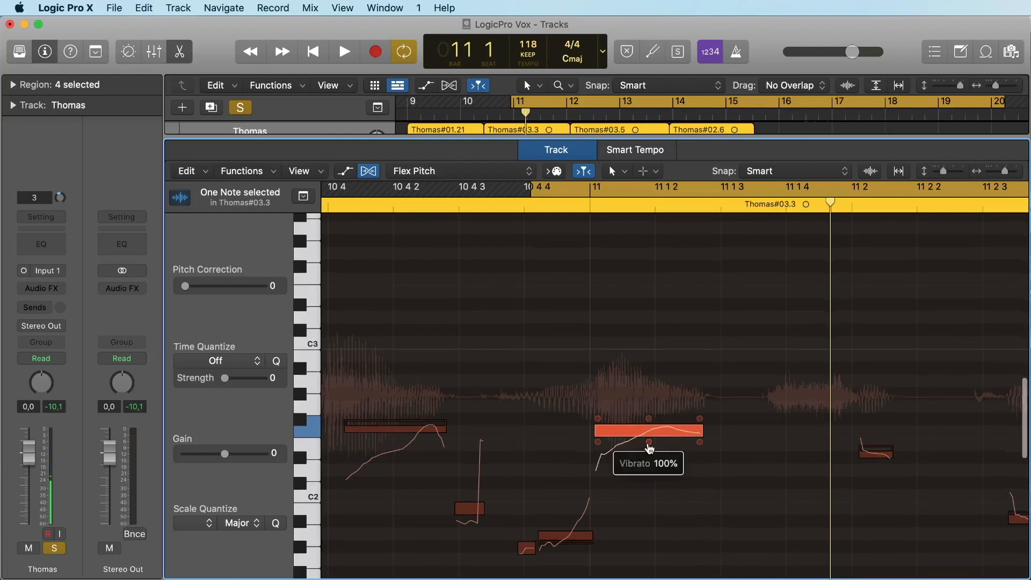
{"action": "scroll", "coordinate": [650, 448], "scroll_direction": "right", "scroll_amount": 1}
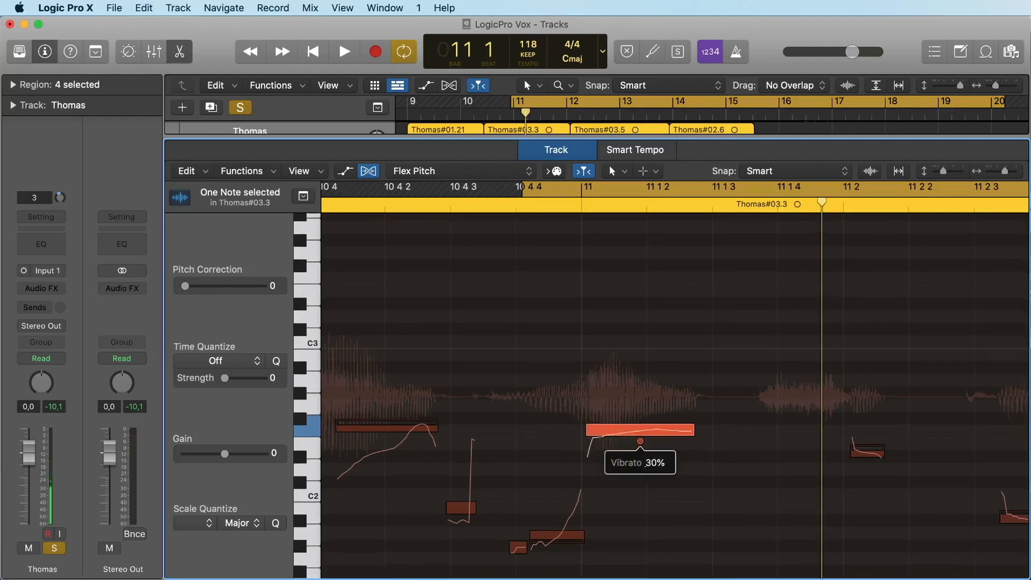
{"action": "key", "text": "space"}
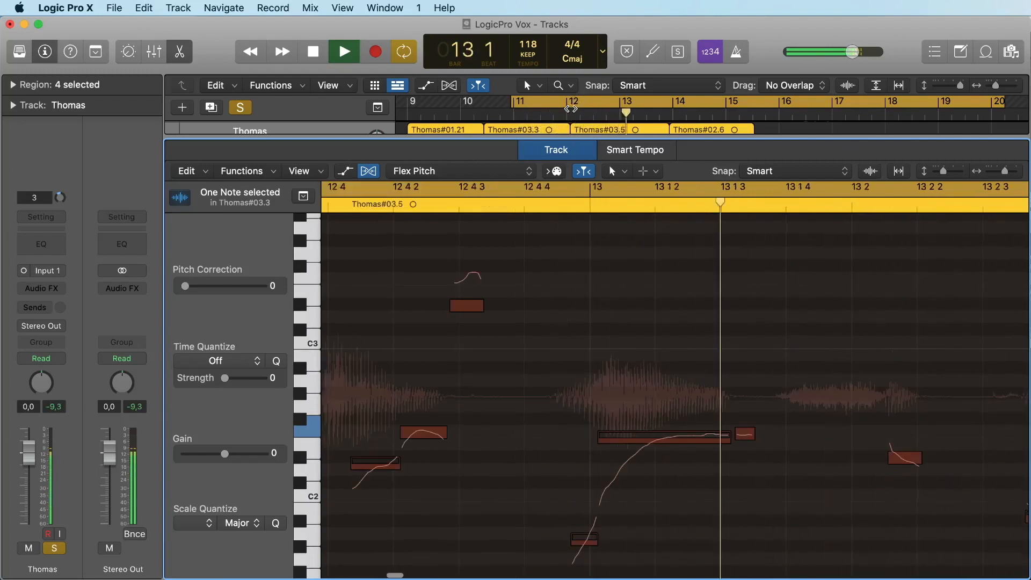
Move the cycle start ahead of the third phrase, to about 12 3, enlarge the tracks area and play the phrase.
{"action": "left_click_drag", "start_coordinate": [513, 103], "coordinate": [570, 105]}
{"action": "key", "text": "space"}
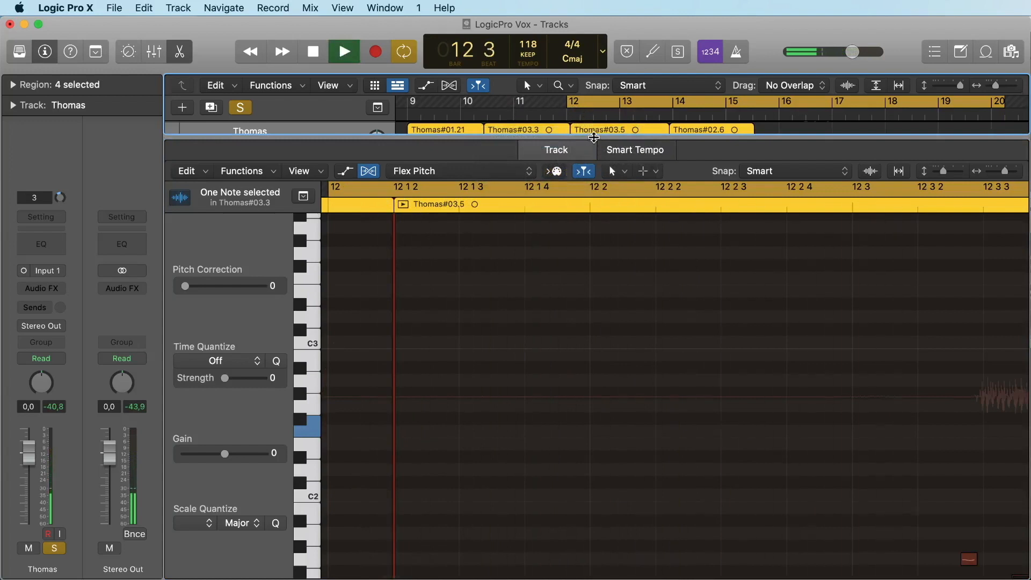
{"action": "left_click_drag", "start_coordinate": [595, 144], "coordinate": [609, 483]}
{"action": "key", "text": "space"}
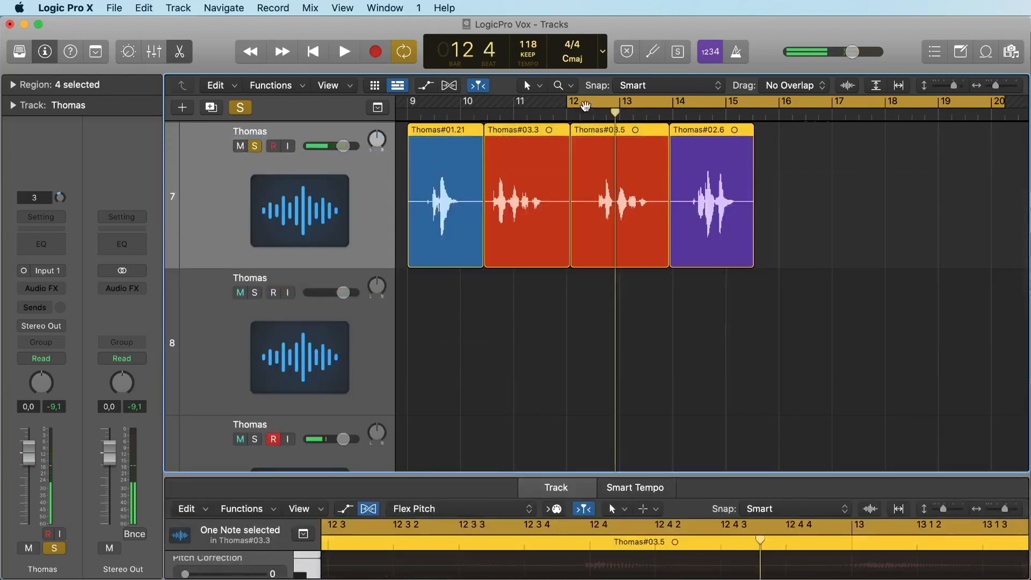
{"action": "left_click_drag", "start_coordinate": [585, 106], "coordinate": [610, 106]}
{"action": "key", "text": "space"}
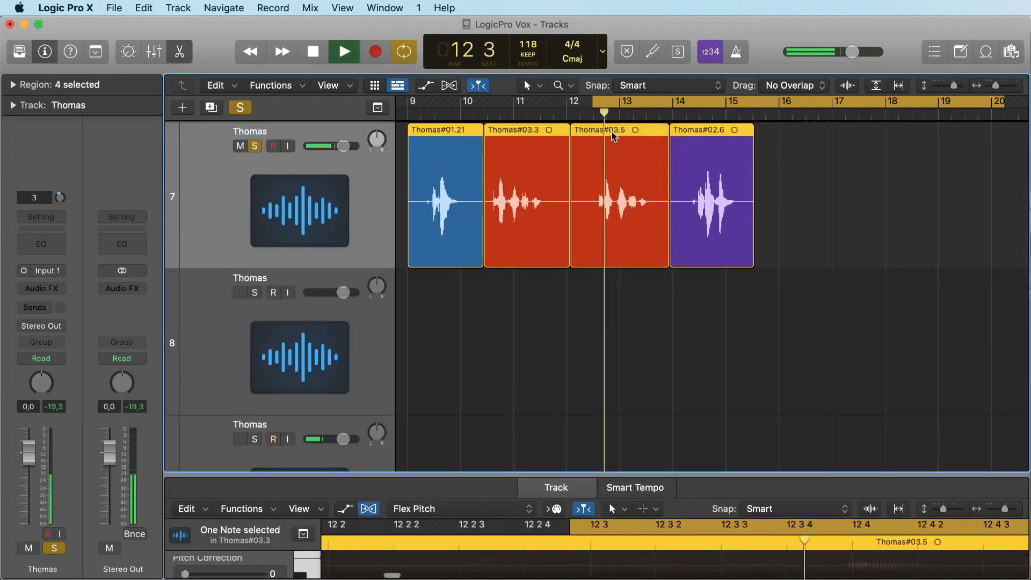
Replay the third phrase and tighten the cycle start to about 12 4 2.
{"action": "key", "text": "space"}
{"action": "key", "text": "e"}
{"action": "key", "text": "e"}
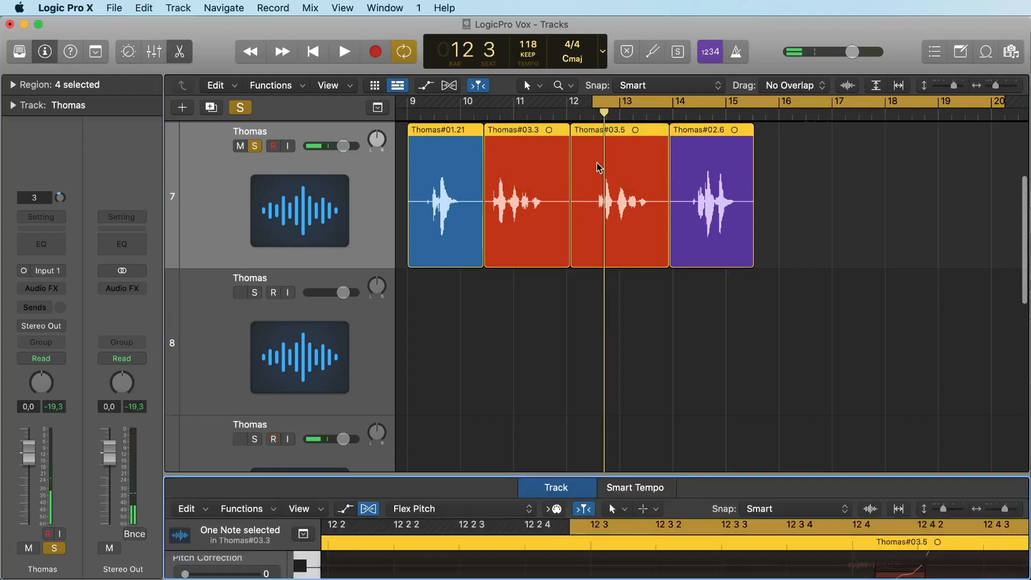
{"action": "key", "text": "space"}
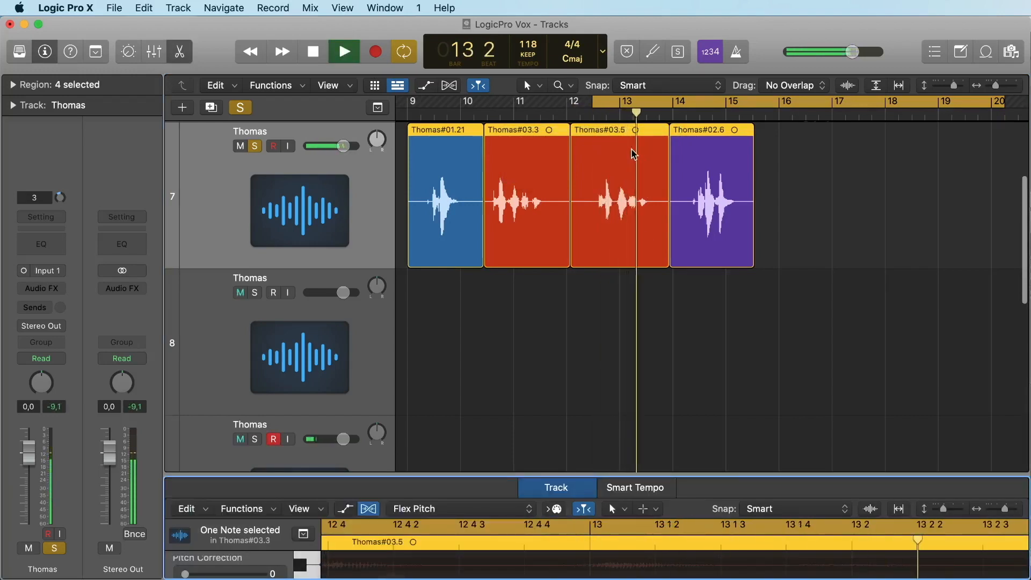
{"action": "key", "text": "space"}
{"action": "key", "text": "space"}
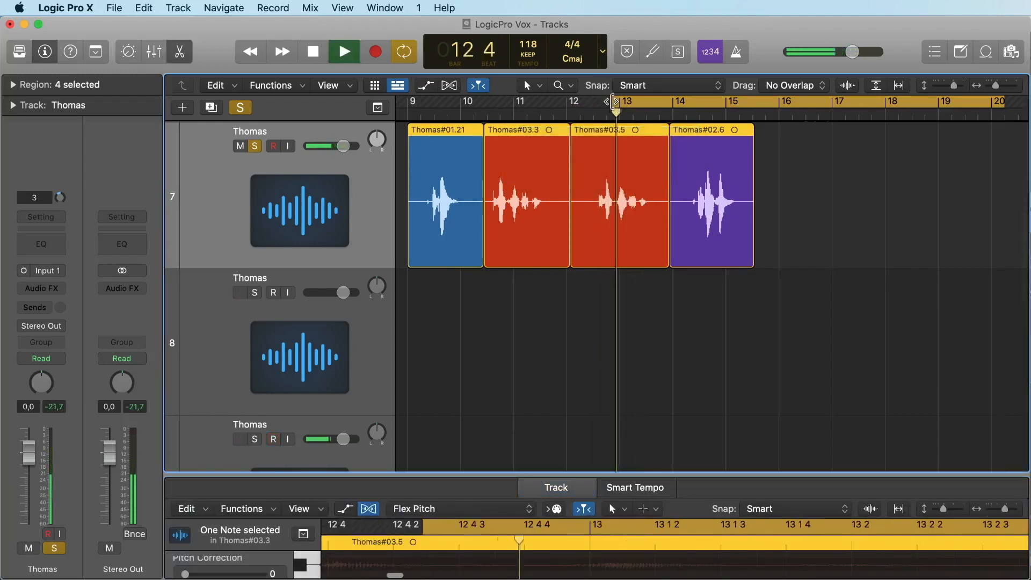
Reopen and enlarge the Flex Pitch editor, and play the third phrase around bar 13.
{"action": "key", "text": "space"}
{"action": "key", "text": "e"}
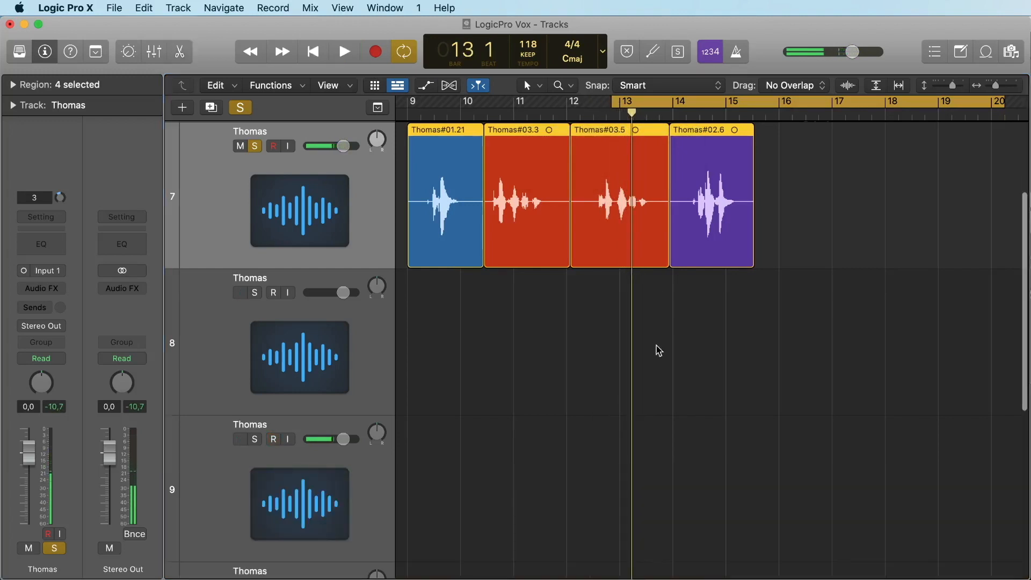
{"action": "key", "text": "e"}
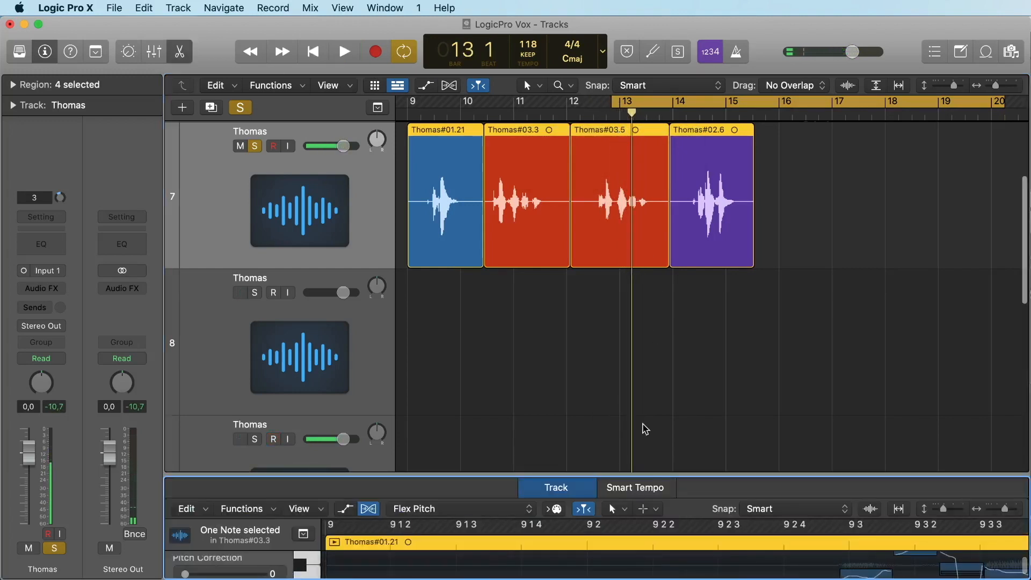
{"action": "left_click_drag", "start_coordinate": [654, 474], "coordinate": [664, 132]}
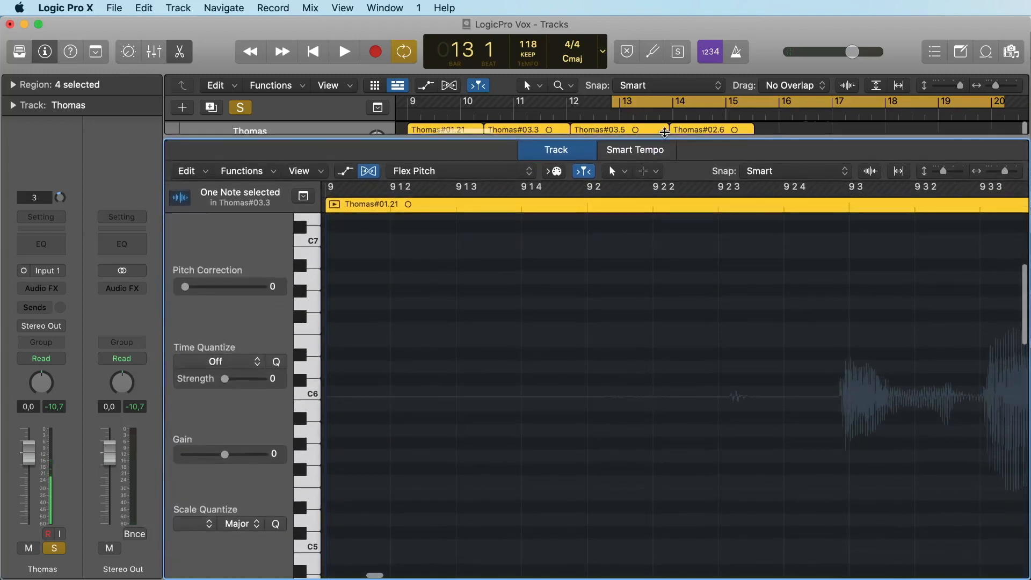
{"action": "key", "text": "space"}
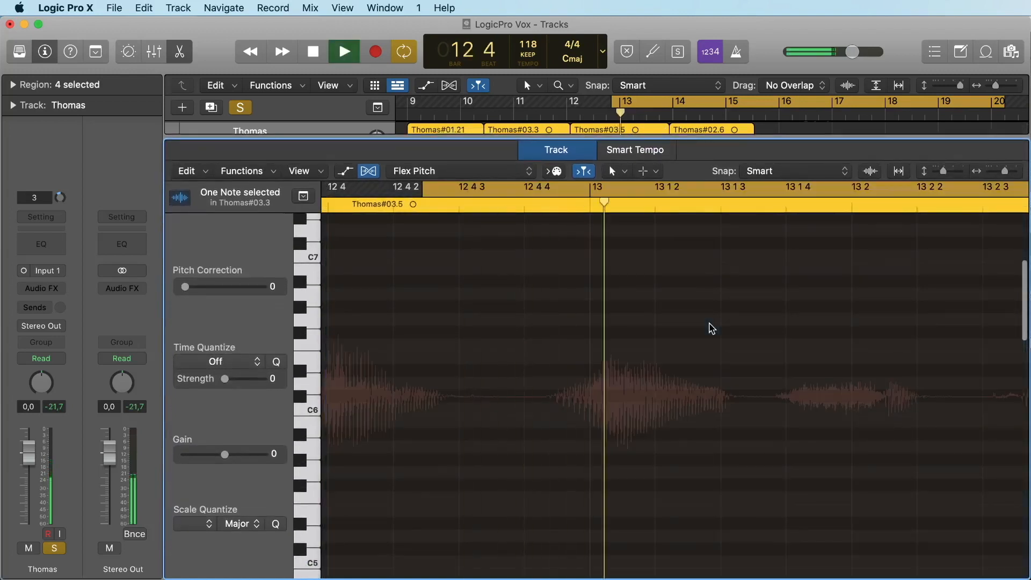
{"action": "key", "text": "space"}
Pull the third phrase's long note at bar 13 up onto F2 and play it back.
{"action": "scroll", "coordinate": [711, 329], "scroll_direction": "up", "scroll_amount": 2}
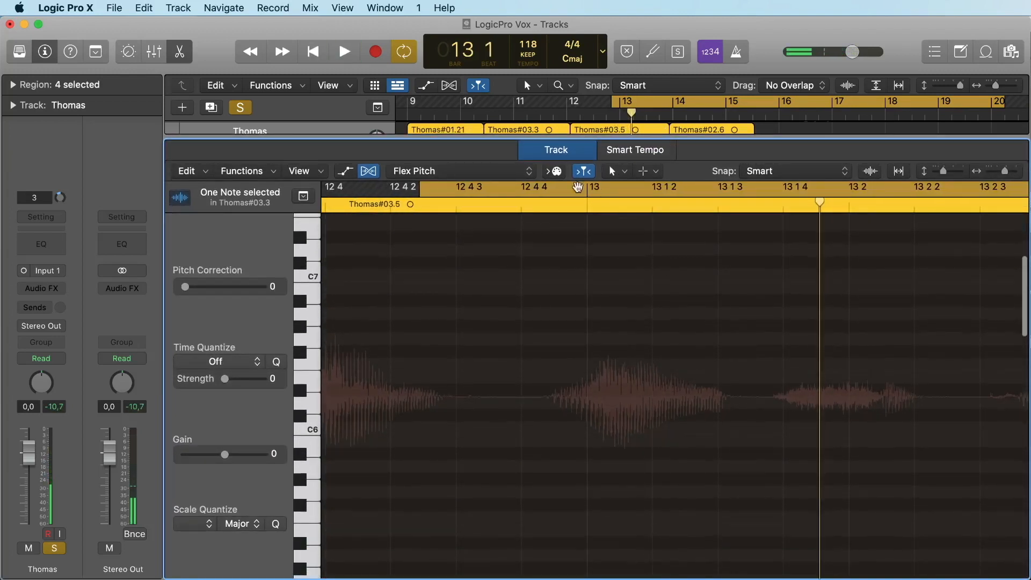
{"action": "left_click", "coordinate": [459, 176]}
{"action": "left_click", "coordinate": [458, 175]}
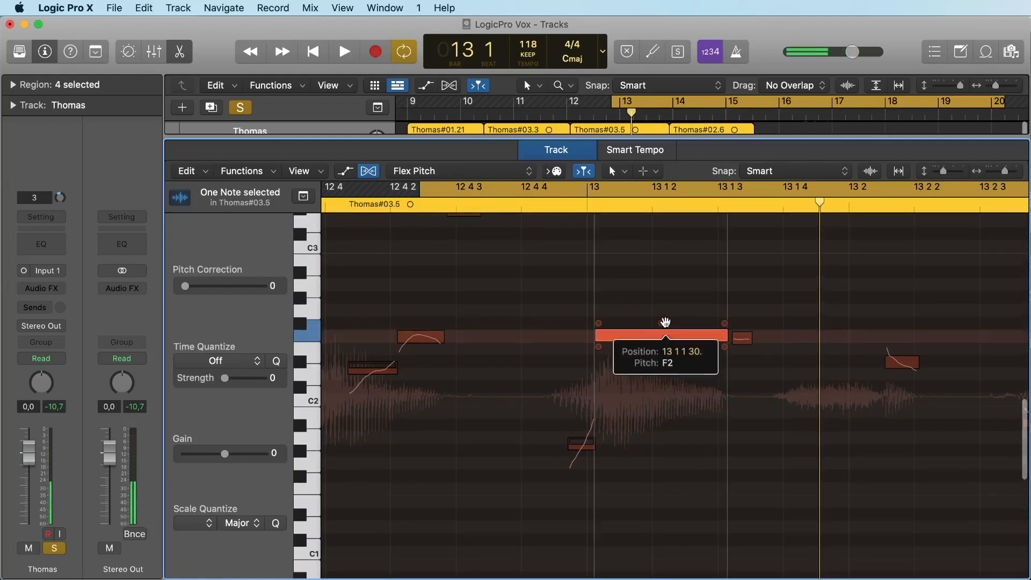
{"action": "left_click_drag", "start_coordinate": [665, 346], "coordinate": [664, 320]}
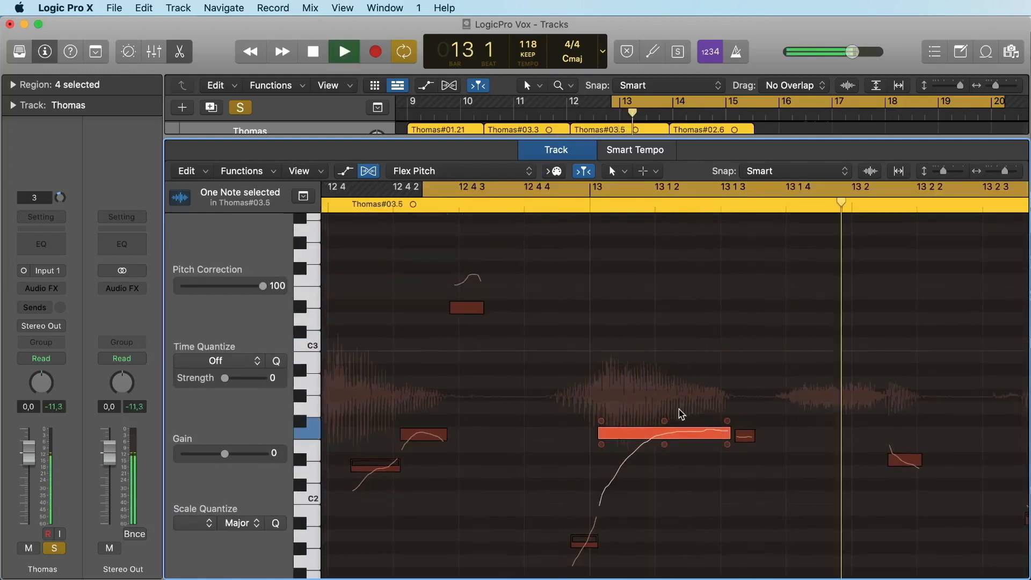
{"action": "key", "text": "space"}
{"action": "key", "text": "space"}
{"action": "key", "text": "space"}
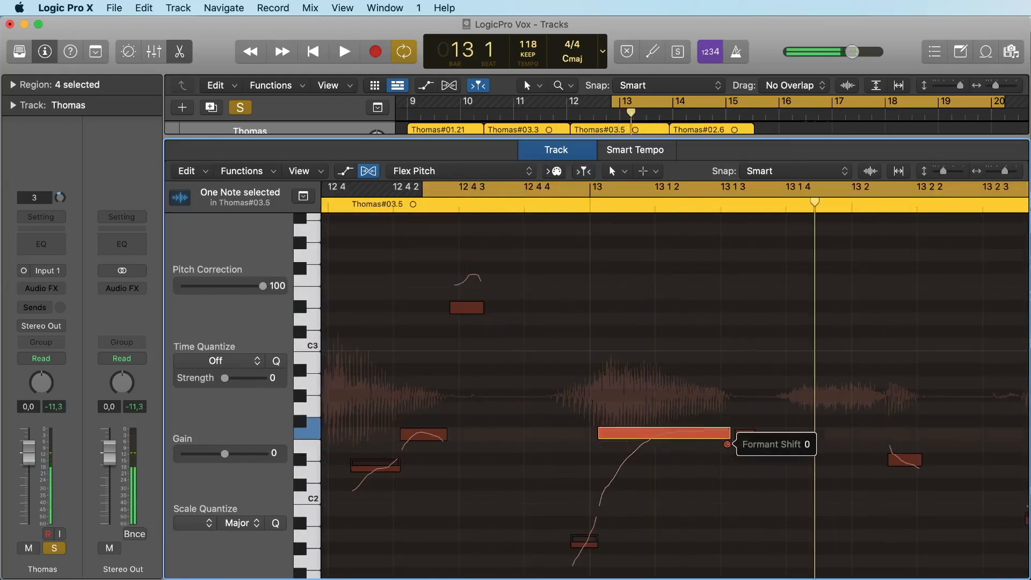
Adjust the Formant Shift of the note at bar 13 and reduce the Vibrato of the third phrase's last long note near 13 3.
{"action": "mouse_move", "coordinate": [727, 444]}
{"action": "left_mouse_down"}
{"action": "mouse_move", "coordinate": [728, 467]}
{"action": "mouse_move", "coordinate": [724, 456]}
{"action": "left_mouse_up"}
{"action": "key", "text": "space"}
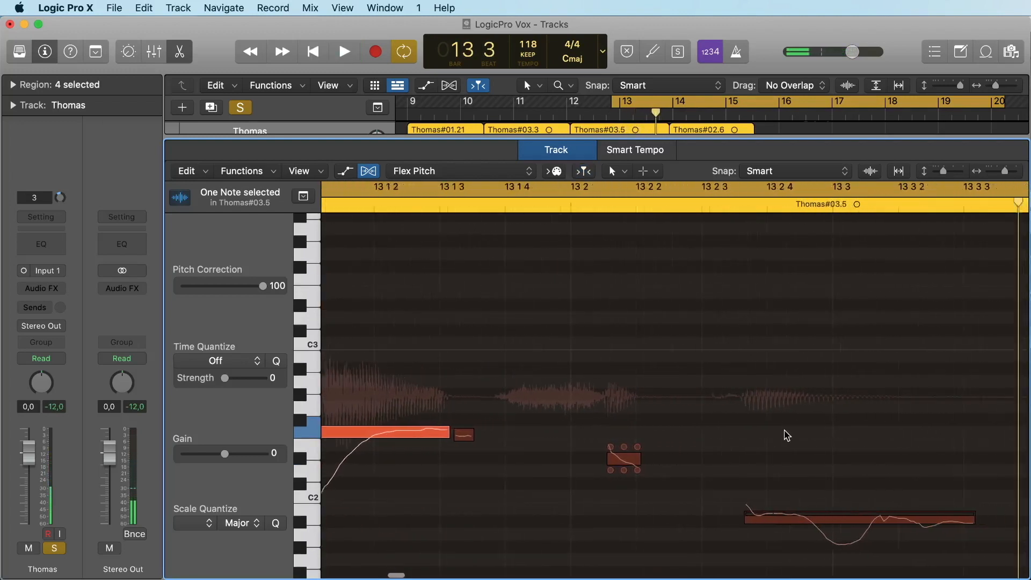
{"action": "left_click_drag", "start_coordinate": [846, 534], "coordinate": [845, 527]}
{"action": "key", "text": "space"}
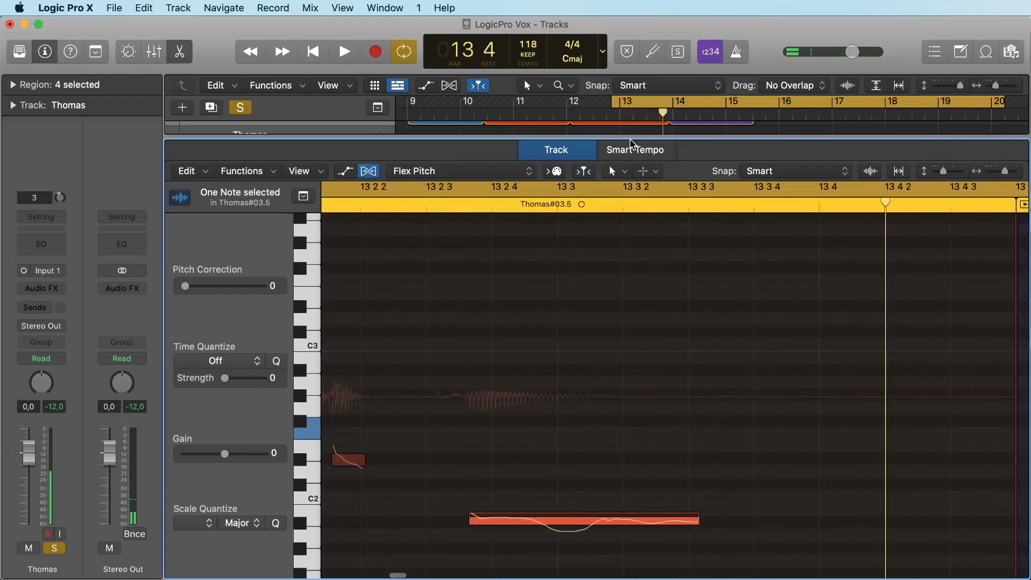
Enlarge the tracks area, start the cycle range at bar 14 and play the last phrase.
{"action": "left_click_drag", "start_coordinate": [632, 144], "coordinate": [608, 475]}
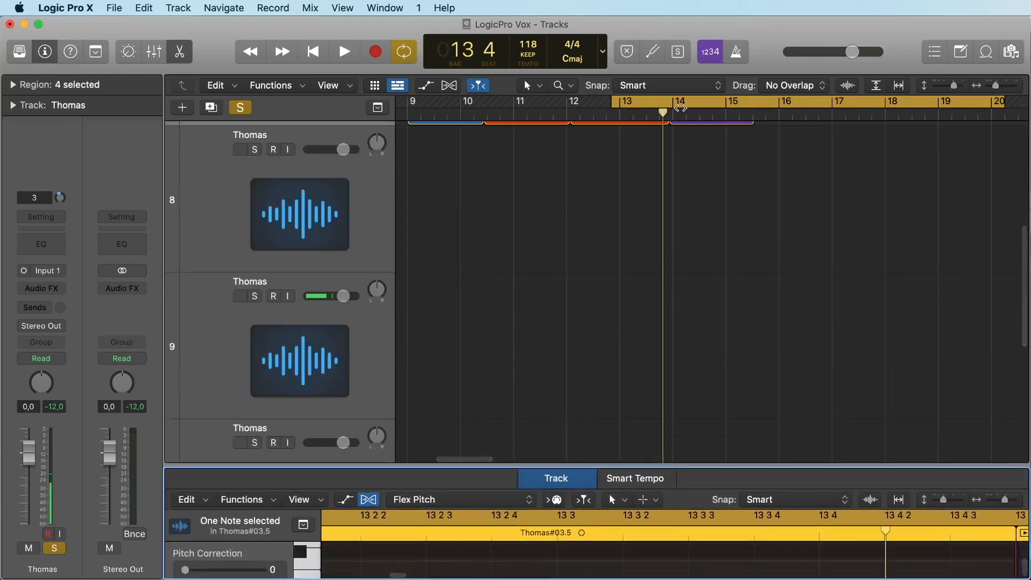
{"action": "left_click", "coordinate": [735, 200]}
{"action": "scroll", "coordinate": [744, 217], "scroll_direction": "down", "scroll_amount": 5}
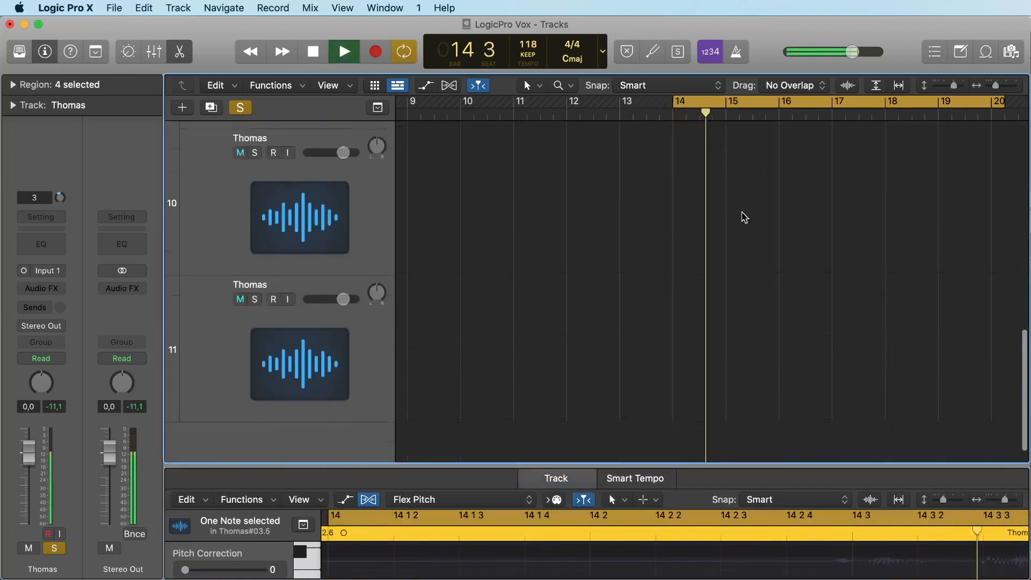
{"action": "scroll", "coordinate": [740, 222], "scroll_direction": "up", "scroll_amount": 8}
{"action": "key", "text": "space"}
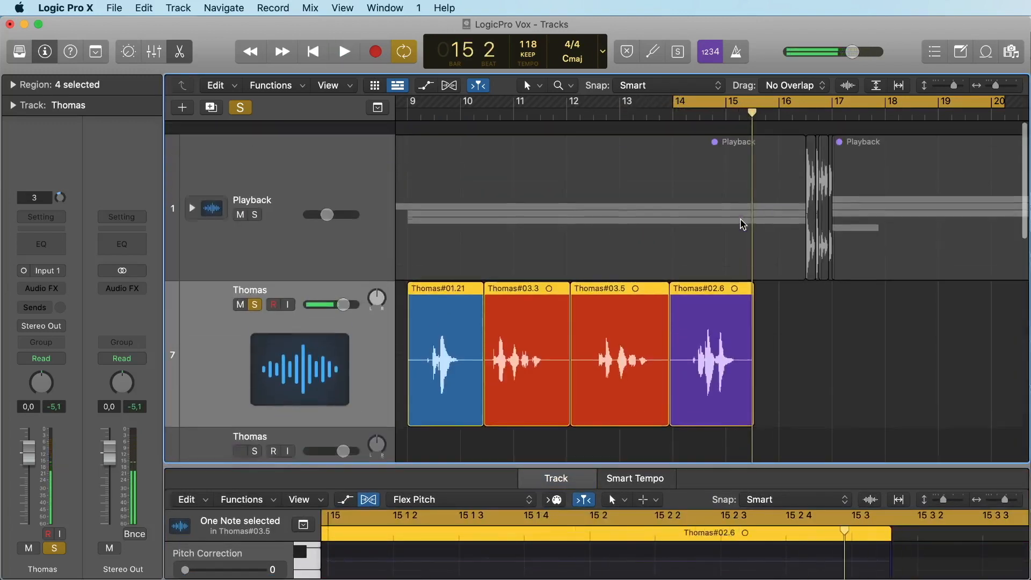
Replay the last phrase and bring up its regions in an enlarged Flex Pitch editor.
{"action": "key", "text": "e"}
{"action": "key", "text": "space"}
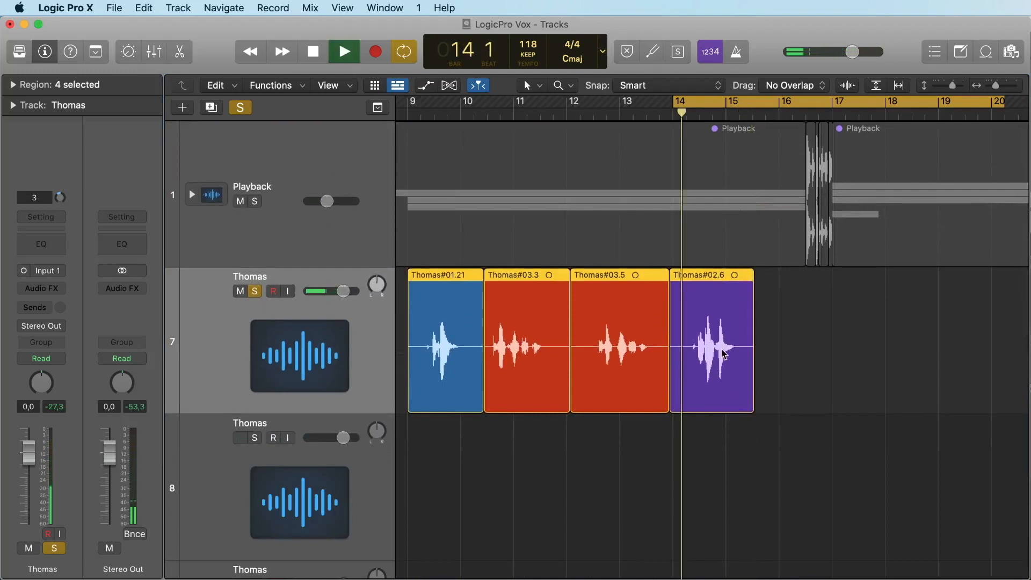
{"action": "key", "text": "e"}
{"action": "key", "text": "space"}
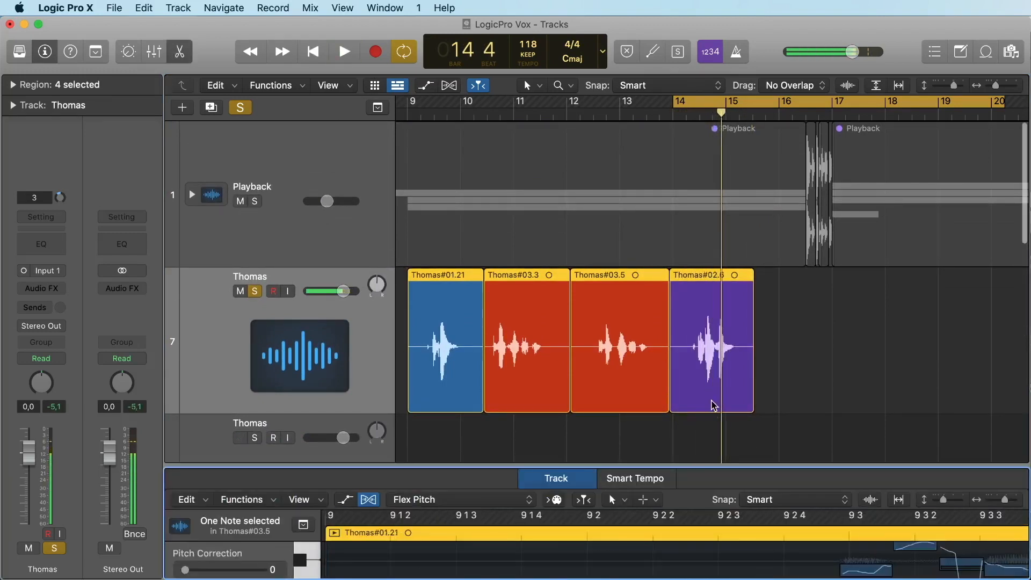
{"action": "left_click_drag", "start_coordinate": [719, 466], "coordinate": [744, 138]}
{"action": "key", "text": "space"}
{"action": "key", "text": "space"}
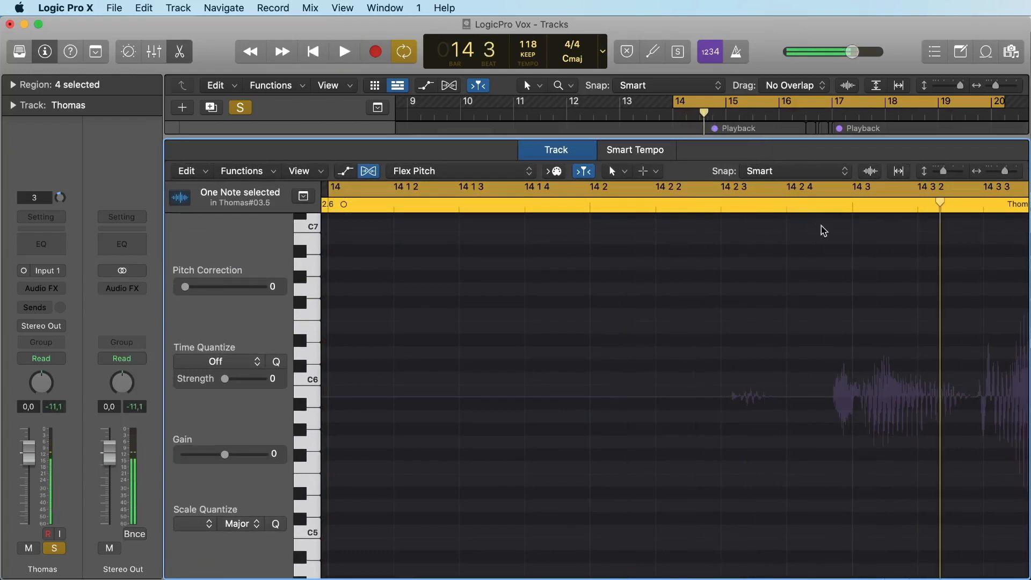
Raise the last phrase's first note, near 14 3, by a semitone to A#1 and play the phrase.
{"action": "scroll", "coordinate": [827, 228], "scroll_direction": "down", "scroll_amount": 15}
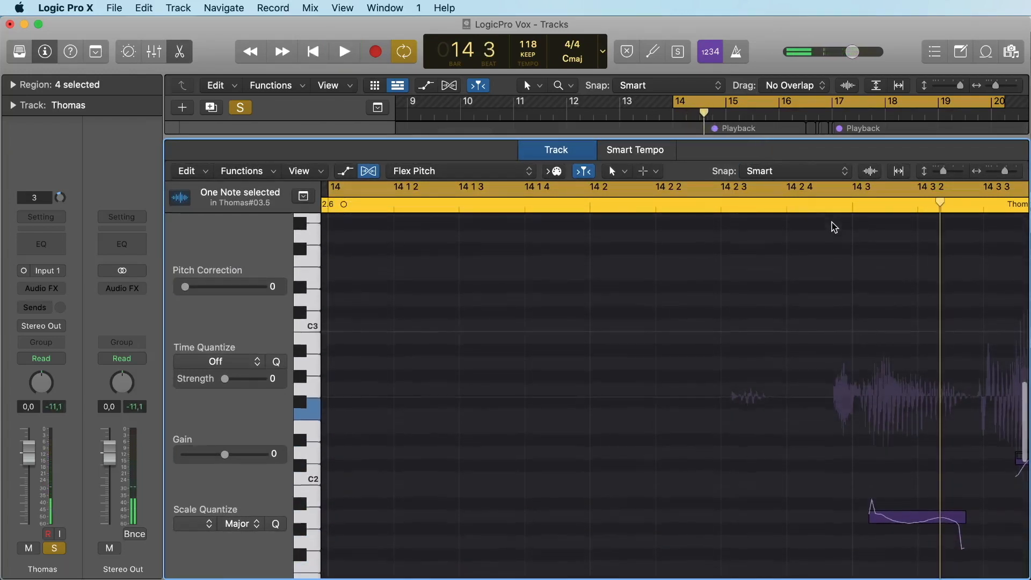
{"action": "scroll", "coordinate": [832, 229], "scroll_direction": "down", "scroll_amount": 4}
{"action": "left_click_drag", "start_coordinate": [930, 413], "coordinate": [925, 384]}
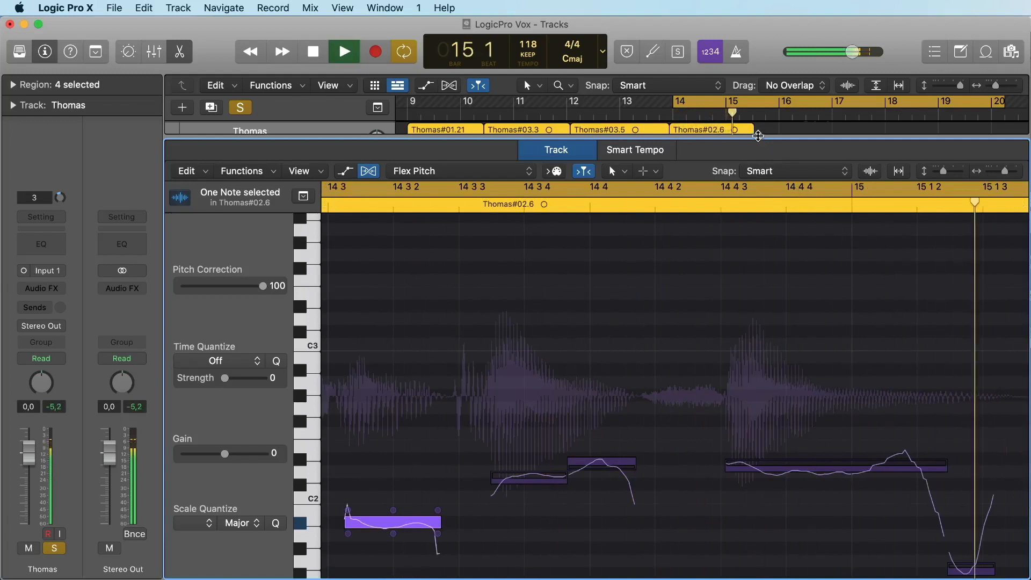
{"action": "key", "text": "space"}
Review the last phrase's notes from bar 14 to bar 15 in the Flex Pitch editor with playback.
{"action": "scroll", "coordinate": [765, 310], "scroll_direction": "left", "scroll_amount": 5}
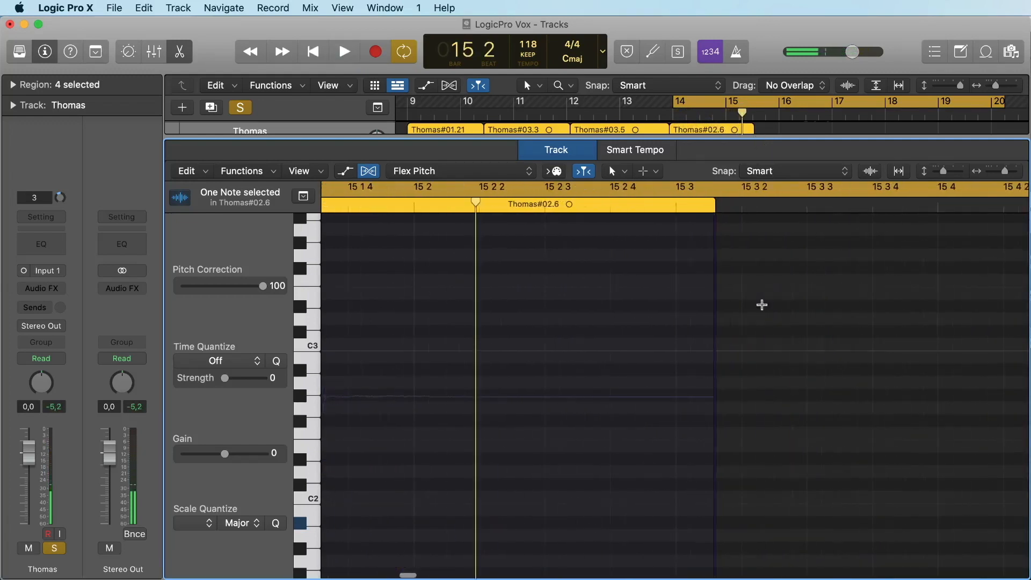
{"action": "scroll", "coordinate": [768, 309], "scroll_direction": "left", "scroll_amount": 15}
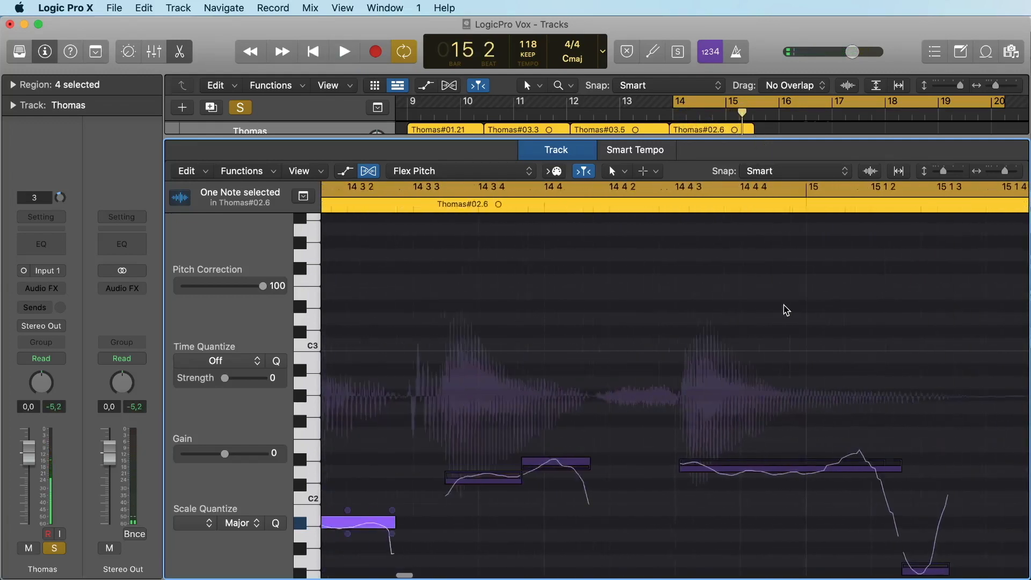
{"action": "scroll", "coordinate": [760, 306], "scroll_direction": "left", "scroll_amount": 20}
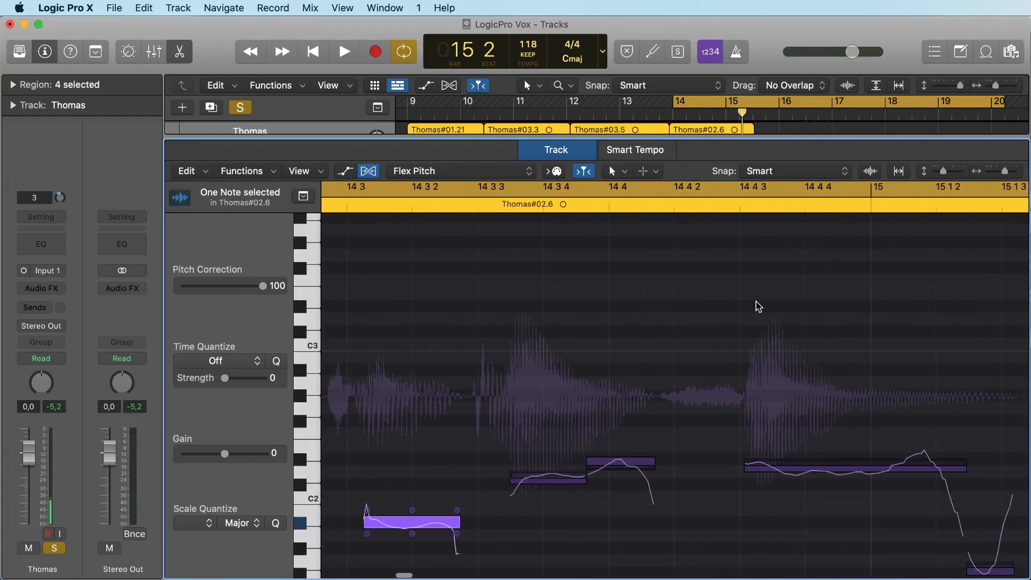
{"action": "key", "text": "space"}
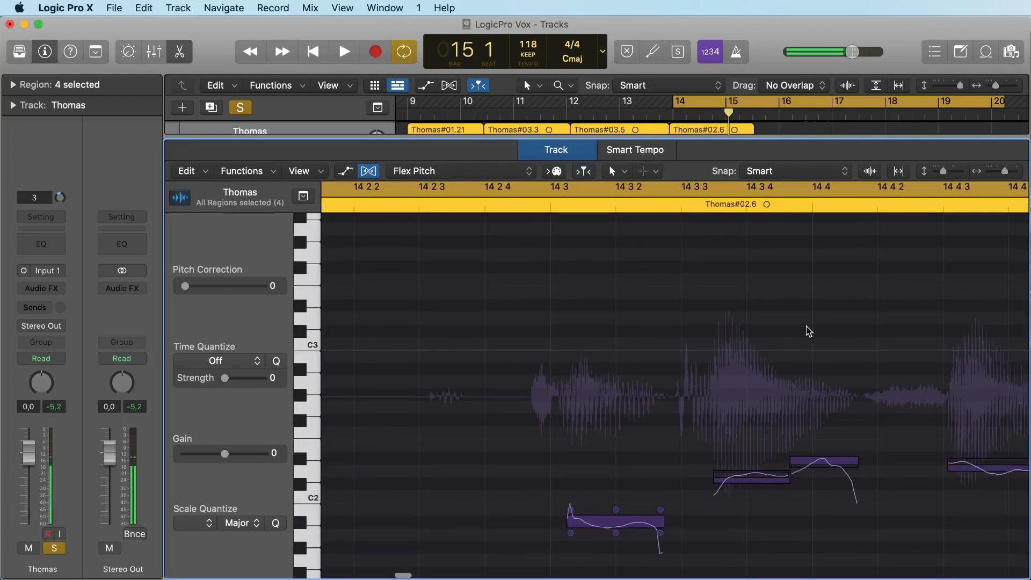
Zoom out the Flex Pitch editor, select all the notes in the four vocal regions and play them.
{"action": "scroll", "coordinate": [565, 449], "scroll_direction": "right", "scroll_amount": 5}
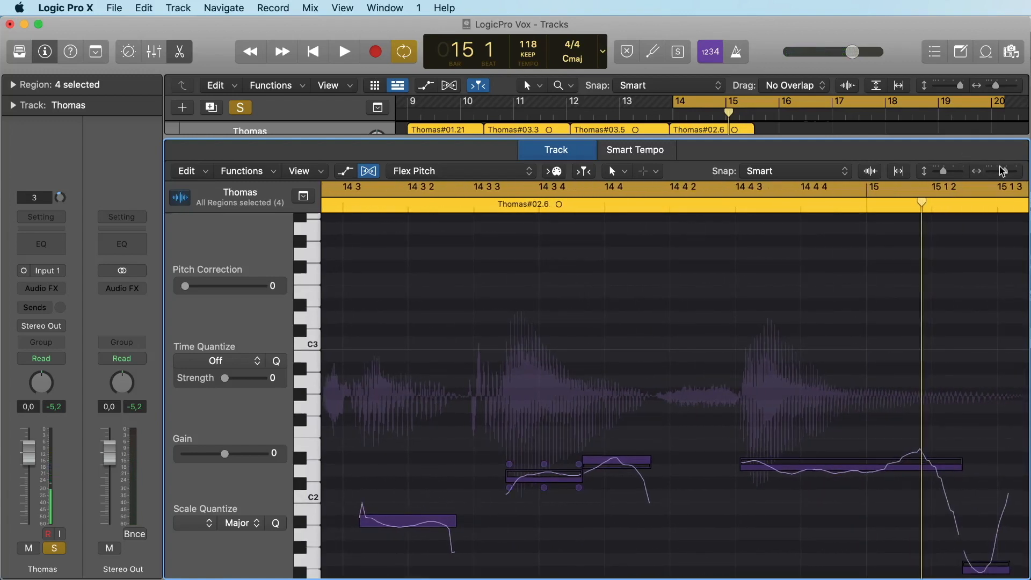
{"action": "left_click_drag", "start_coordinate": [1006, 174], "coordinate": [932, 172]}
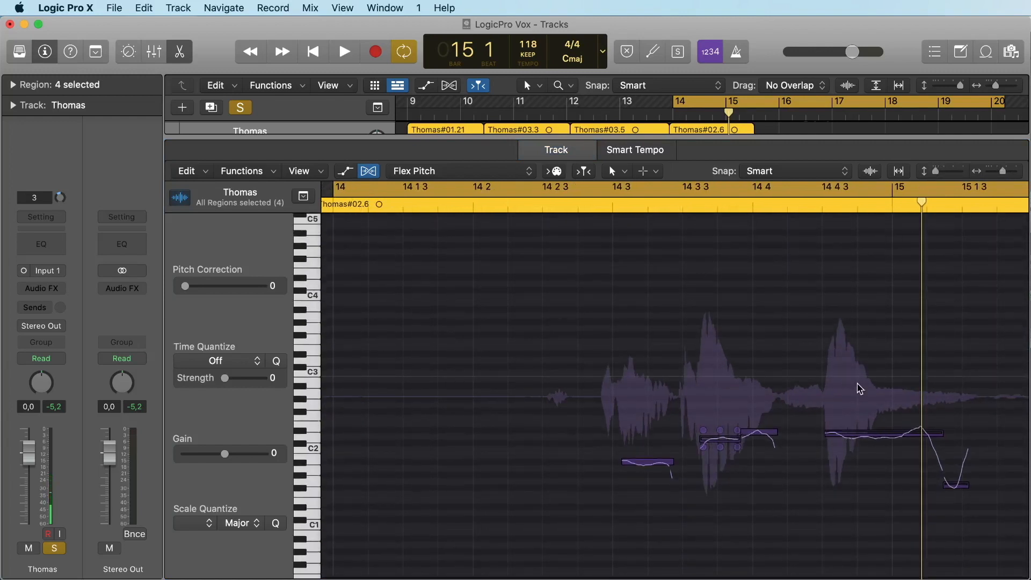
{"action": "left_click_drag", "start_coordinate": [618, 358], "coordinate": [966, 519]}
{"action": "key", "text": "space"}
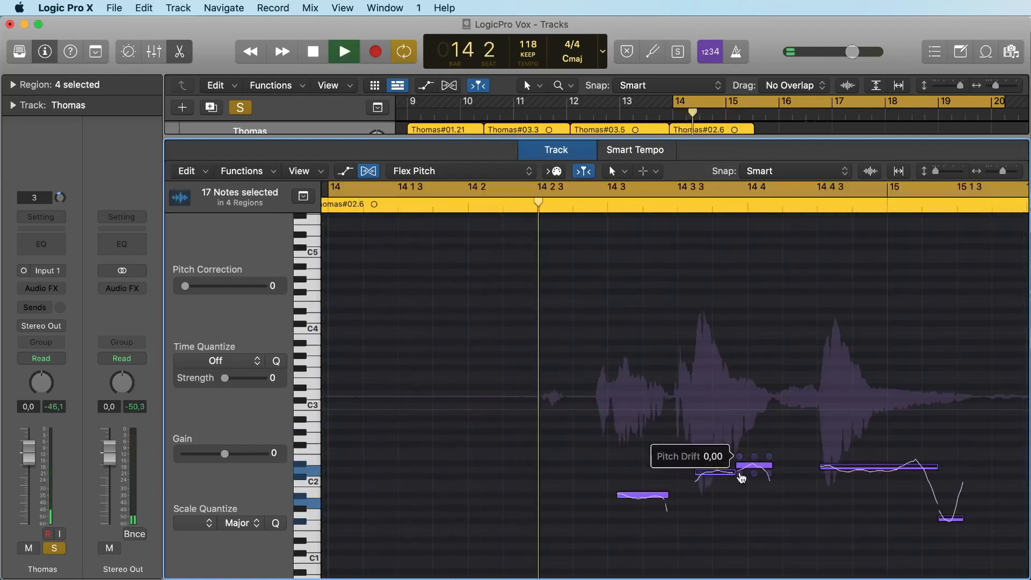
{"action": "key", "text": "space"}
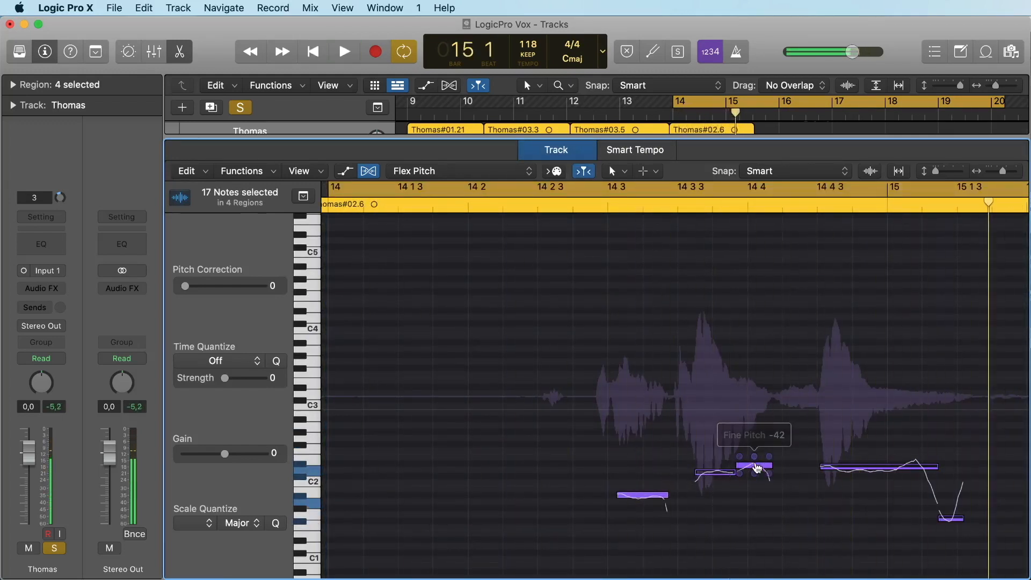
Transpose all the selected vocal notes up by more than an octave and play the last phrase.
{"action": "left_click_drag", "start_coordinate": [764, 464], "coordinate": [767, 379]}
{"action": "key", "text": "space"}
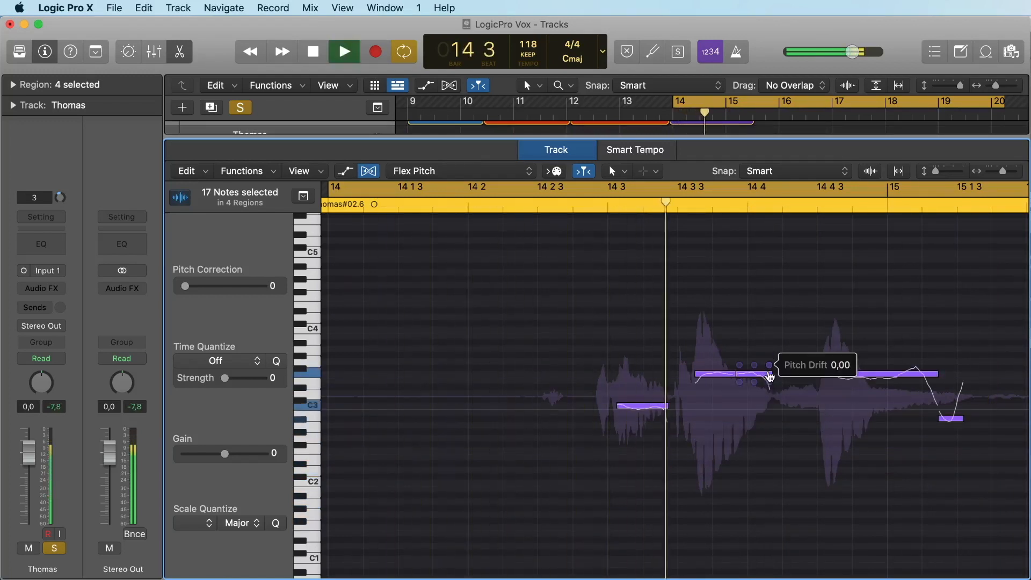
{"action": "key", "text": "space"}
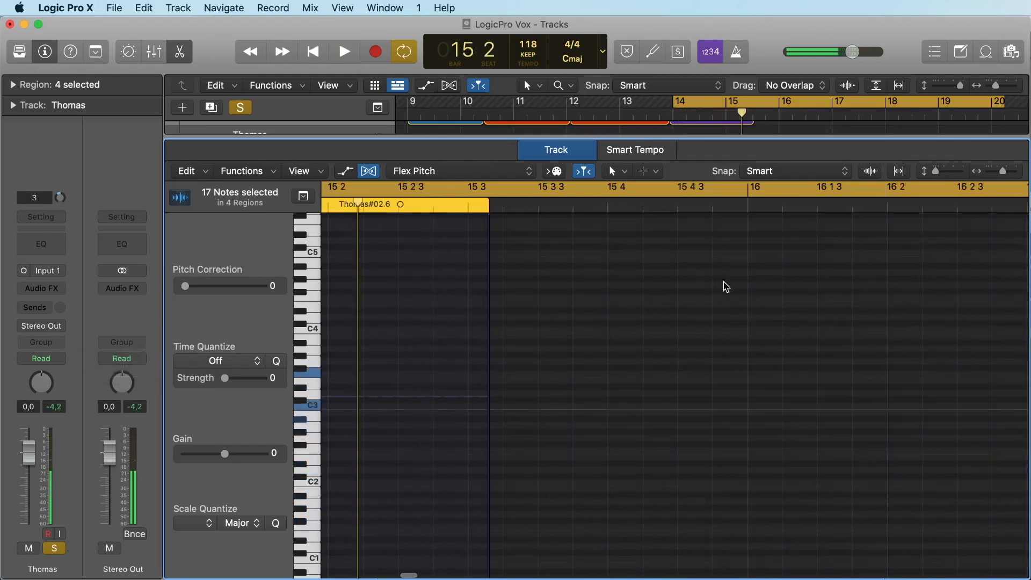
Undo the last upward transposition of the selected vocal notes and play the last phrase.
{"action": "left_click", "coordinate": [145, 5]}
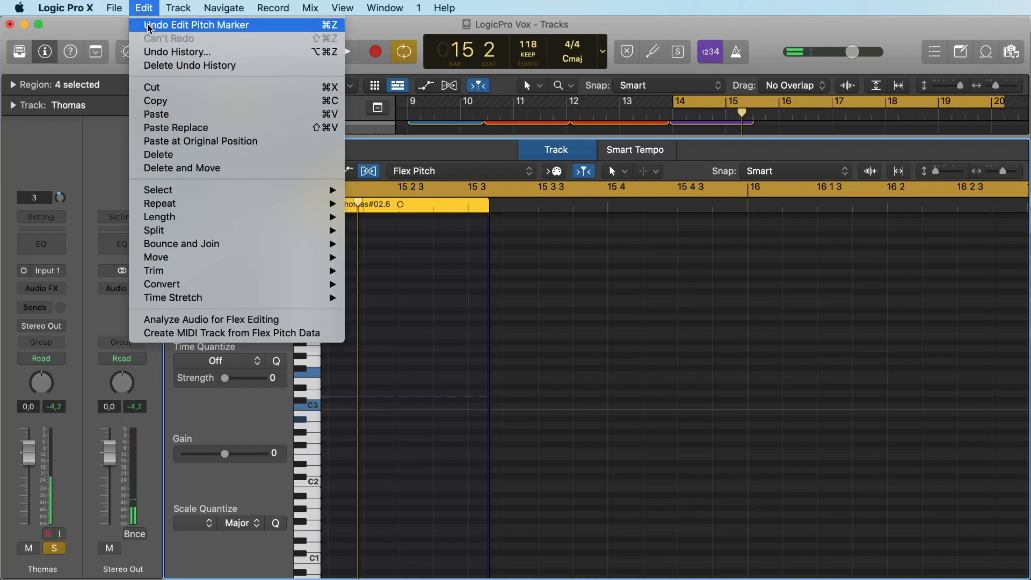
{"action": "left_click", "coordinate": [150, 23]}
{"action": "key", "text": "space"}
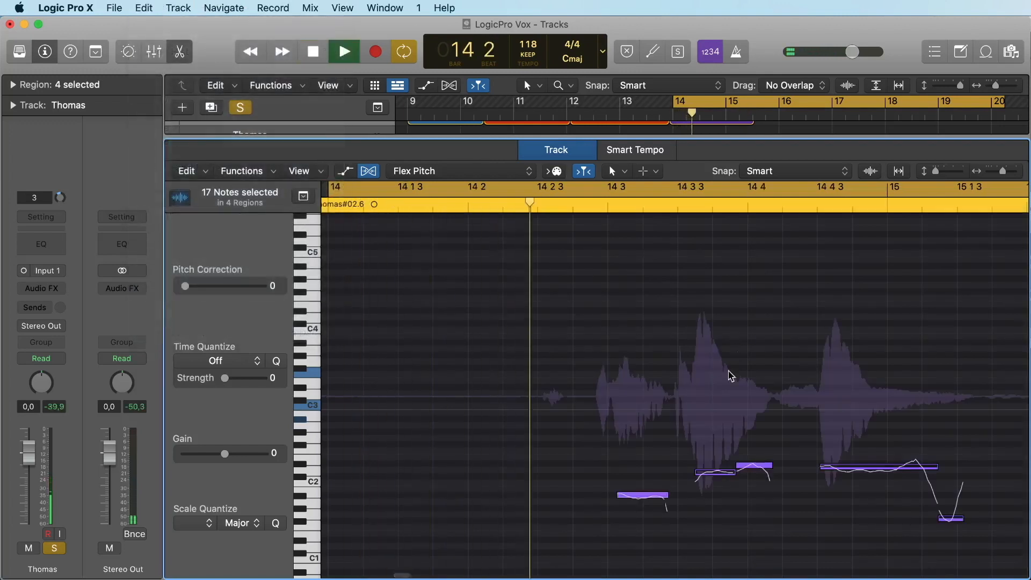
Try reducing the vibrato of all selected notes to 1%, play the last phrase, and bring their vibrato back up.
{"action": "mouse_move", "coordinate": [747, 476]}
{"action": "key", "text": "space"}
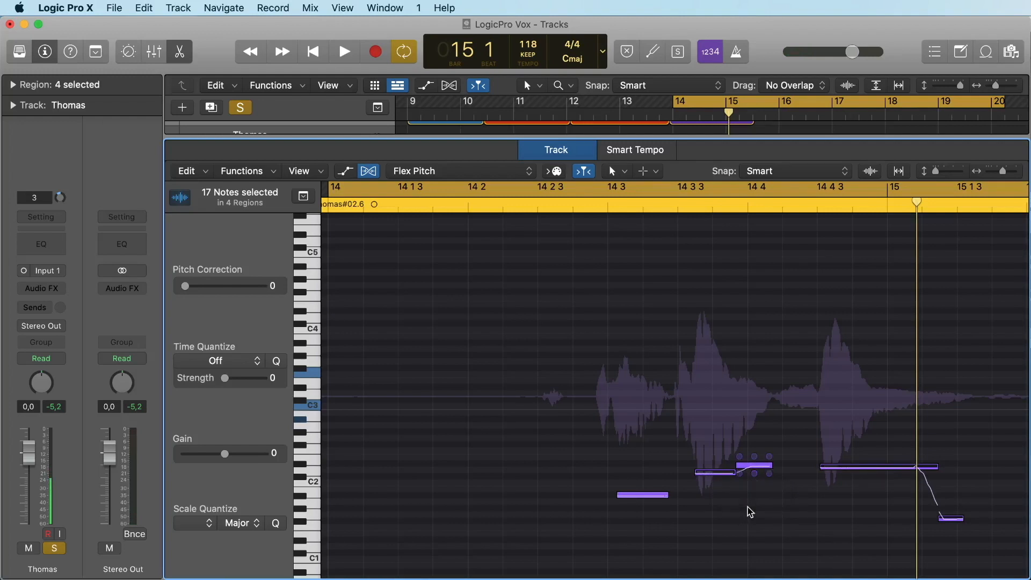
{"action": "key", "text": "space"}
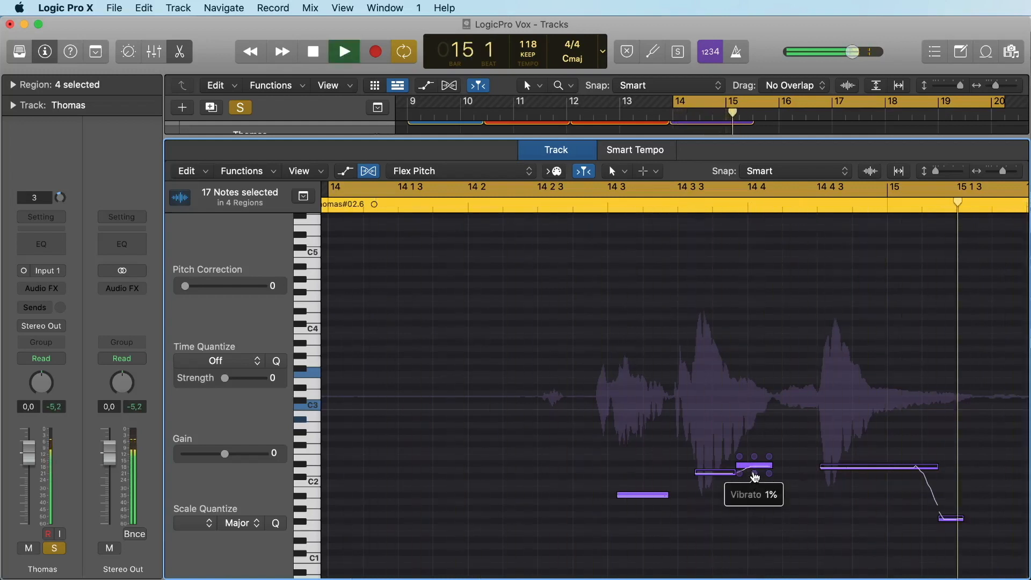
{"action": "key", "text": "space"}
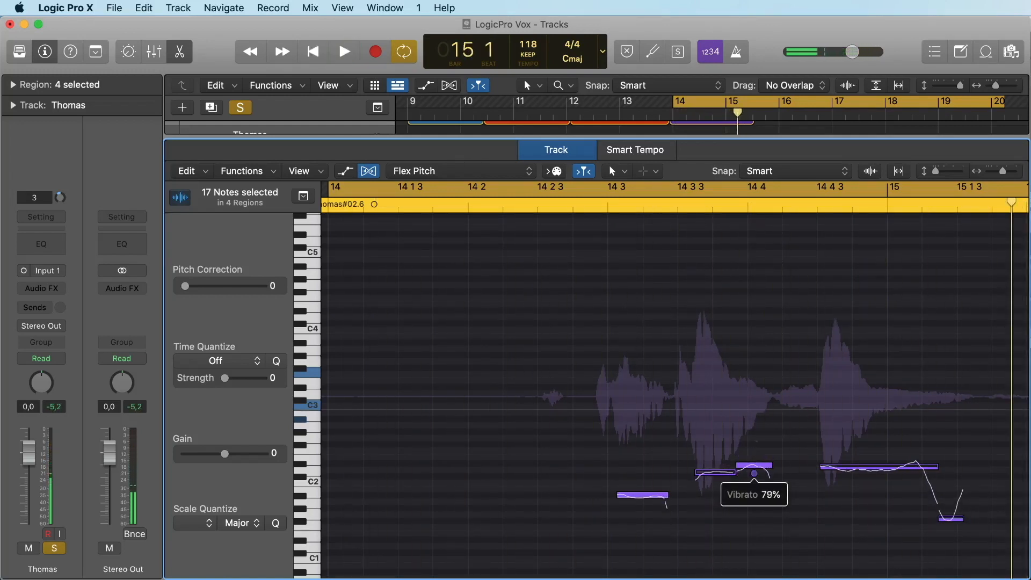
{"action": "key", "text": "space"}
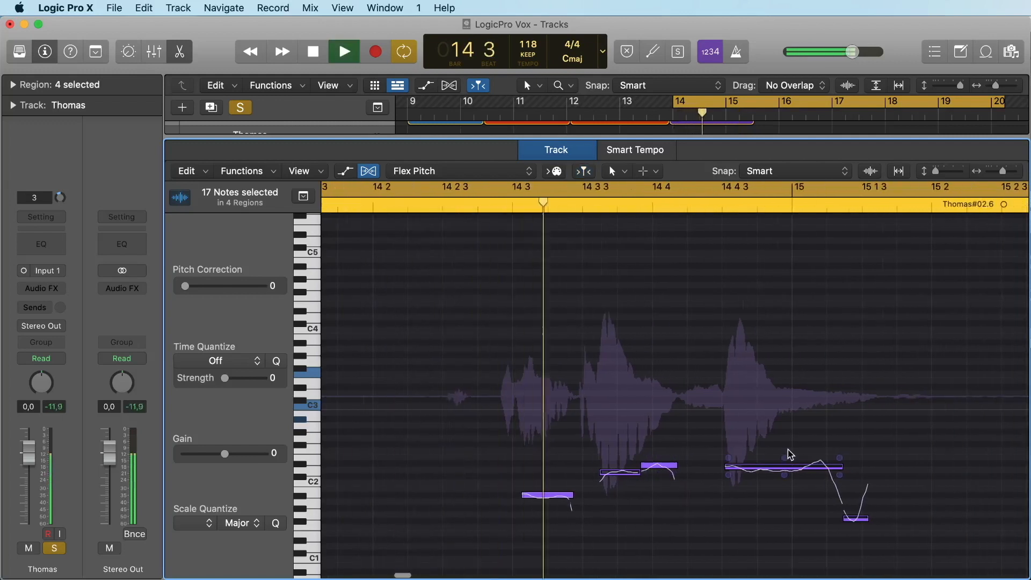
{"action": "key", "text": "space"}
Deselect all the notes, select only the last phrase's long note just before bar 15, and play the phrase.
{"action": "left_click", "coordinate": [815, 471]}
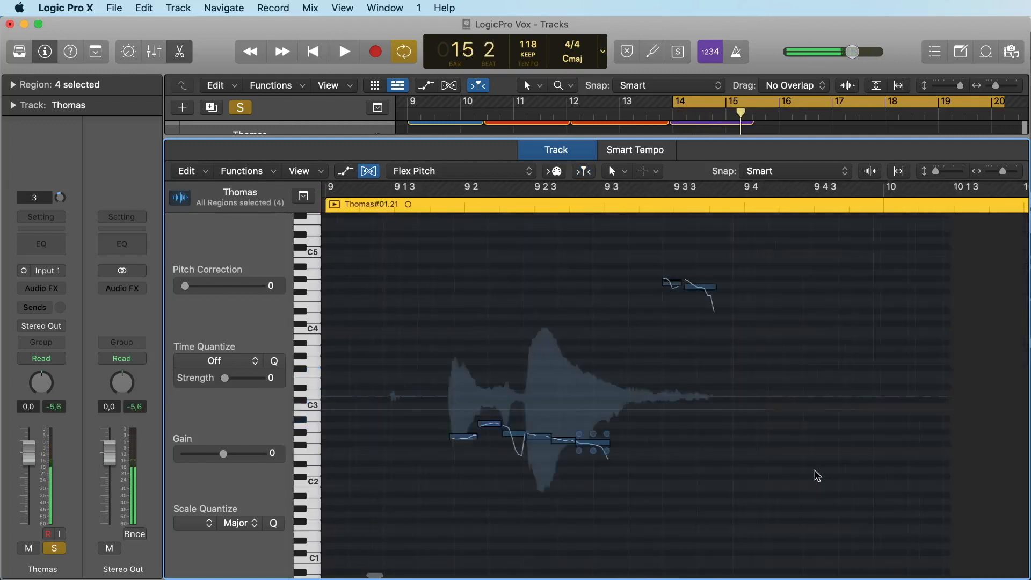
{"action": "key", "text": "space"}
{"action": "key", "text": "space"}
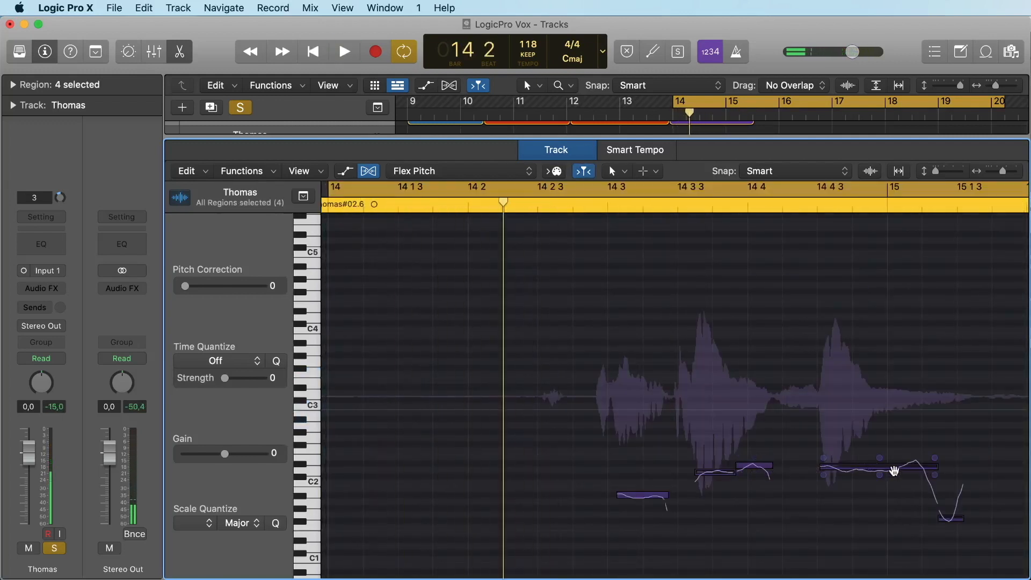
{"action": "left_click", "coordinate": [895, 470]}
{"action": "left_click", "coordinate": [943, 466]}
{"action": "scroll", "coordinate": [876, 463], "scroll_direction": "right", "scroll_amount": 8}
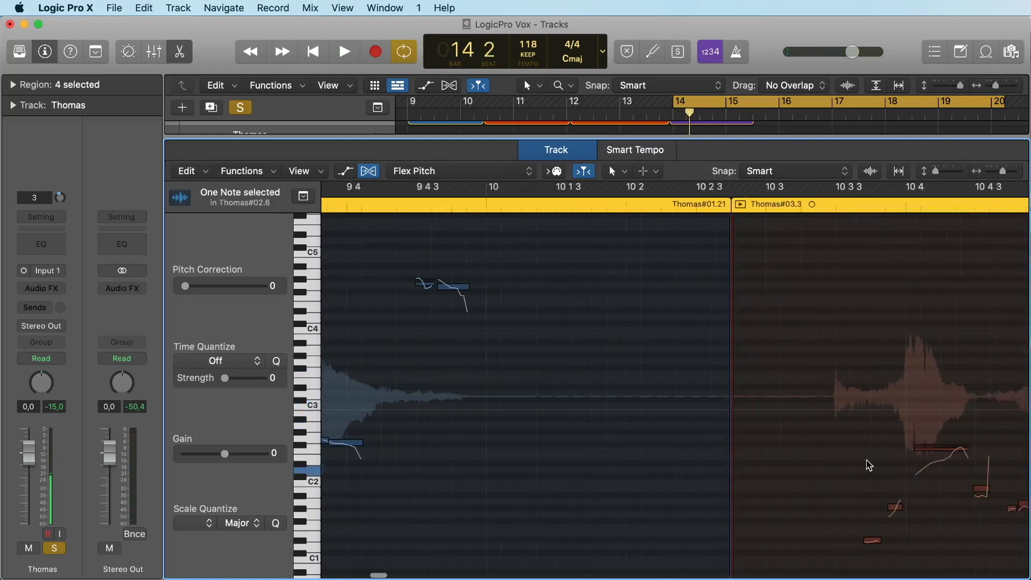
{"action": "key", "text": "space"}
{"action": "key", "text": "space"}
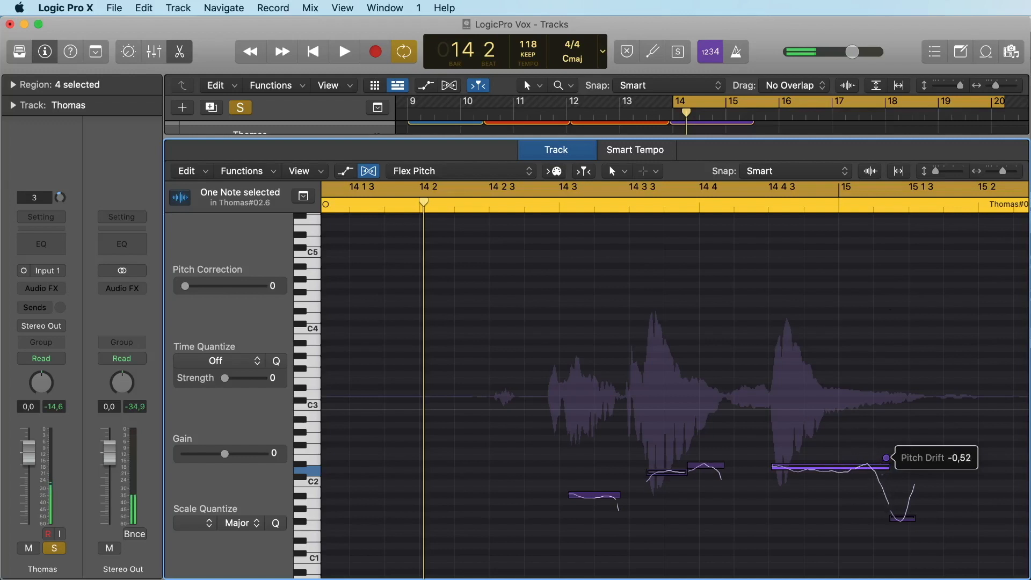
Try changing the long note's pitch drift at its end and at its start, down to -3,36, and play the phrase.
{"action": "key", "text": "space"}
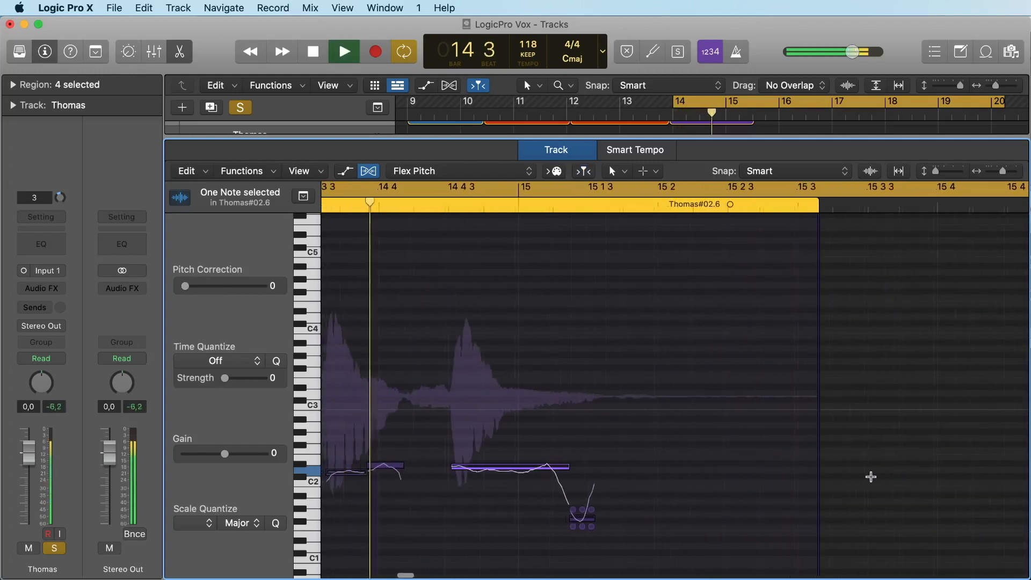
{"action": "key", "text": "space"}
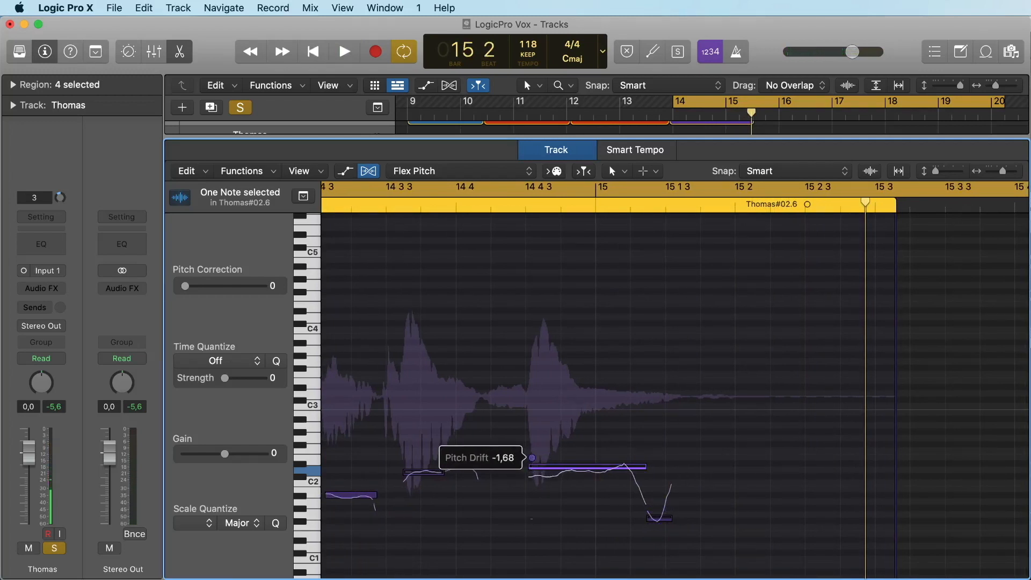
{"action": "key", "text": "space"}
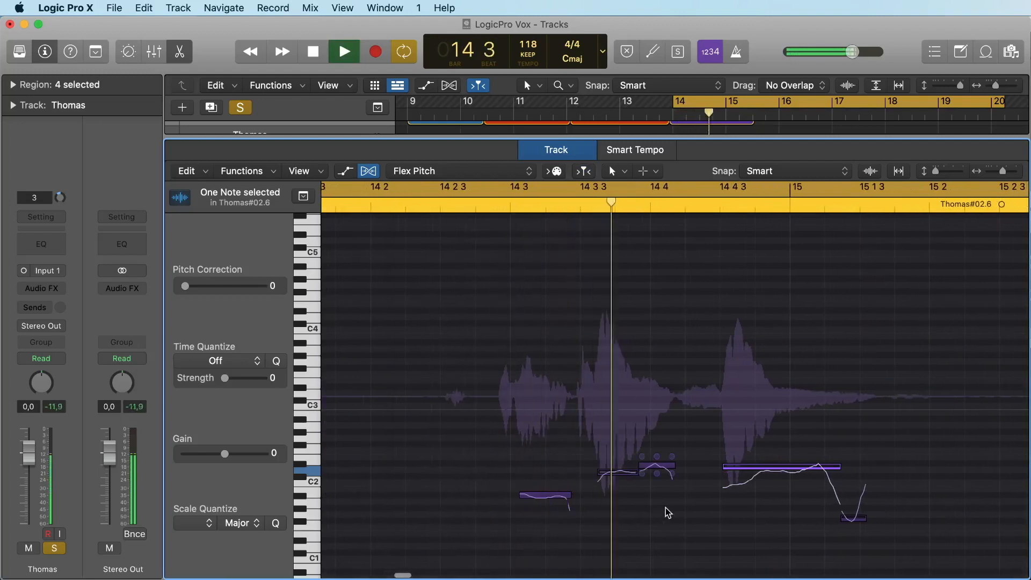
{"action": "key", "text": "space"}
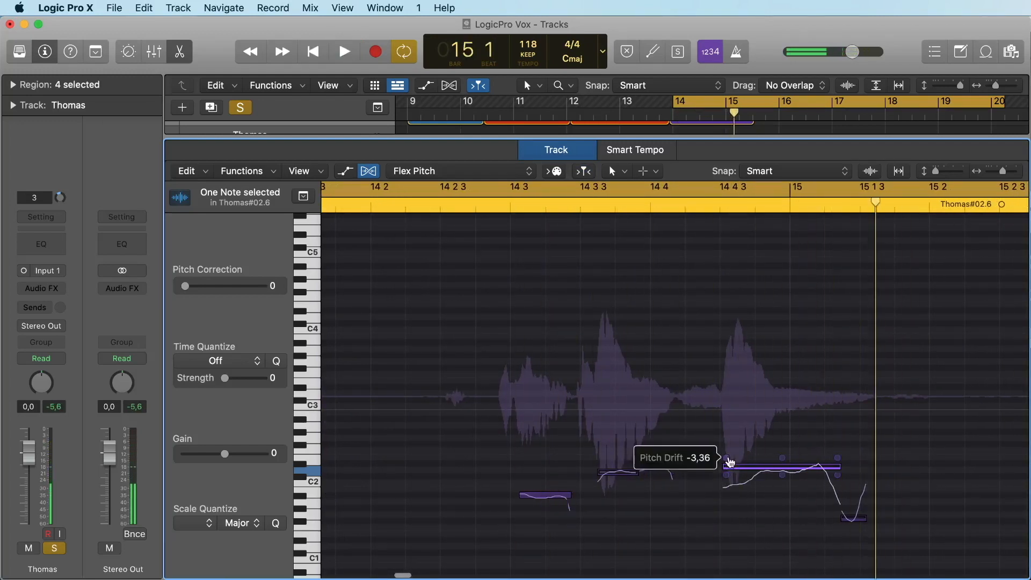
Set the long note's starting pitch drift to -1,14, raise its fine pitch slightly, and play the phrase.
{"action": "key", "text": "space"}
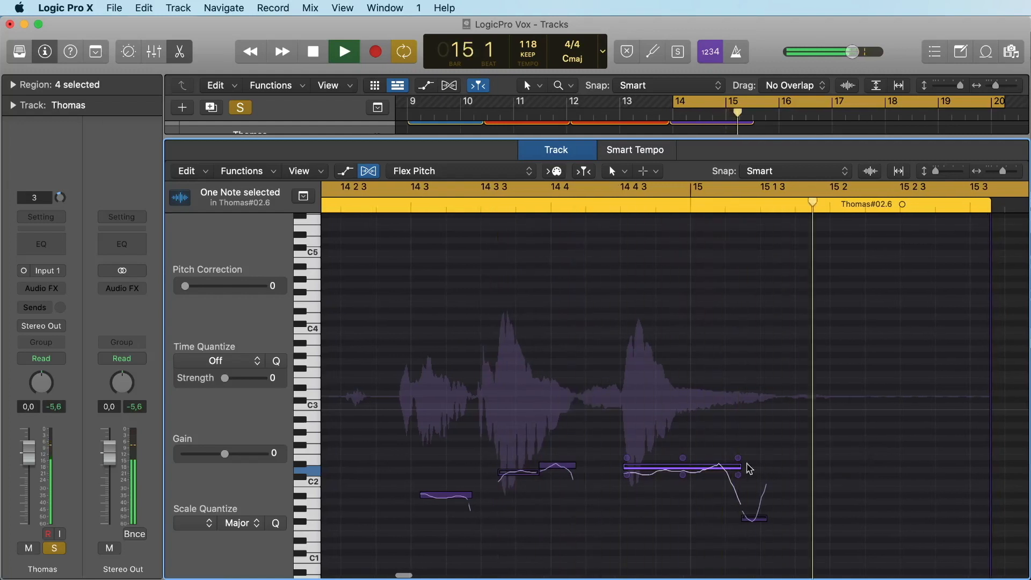
{"action": "key", "text": "space"}
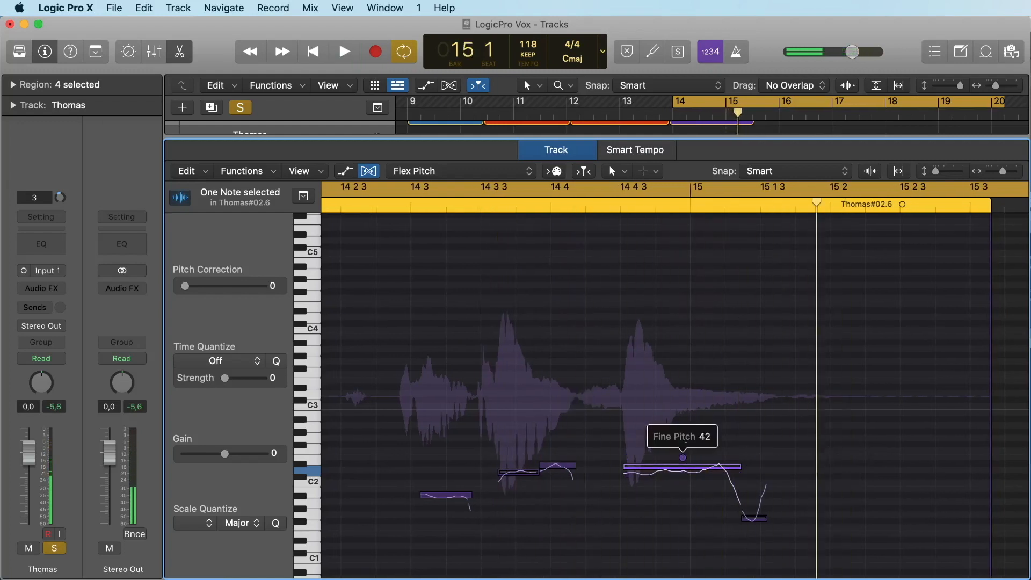
{"action": "key", "text": "space"}
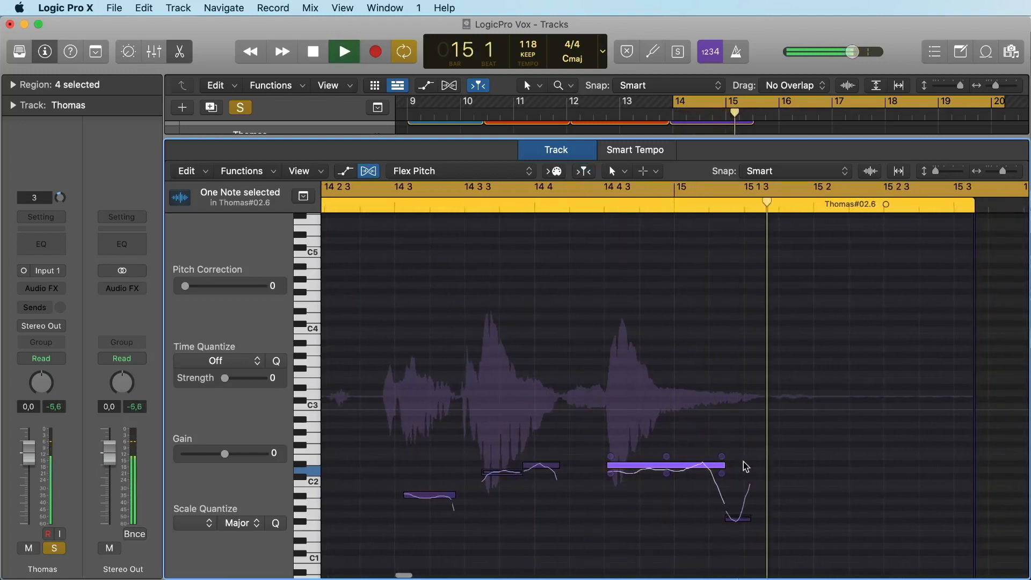
{"action": "key", "text": "space"}
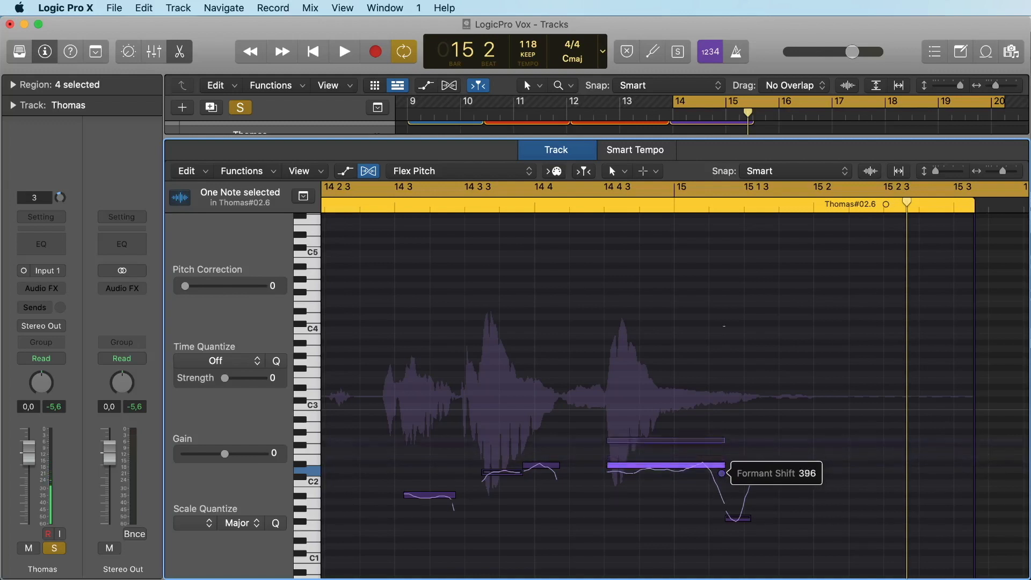
Try shifting the long note's formant up to 466 and down past -164, playing the phrase with each setting.
{"action": "left_click_drag", "start_coordinate": [724, 326], "coordinate": [724, 317]}
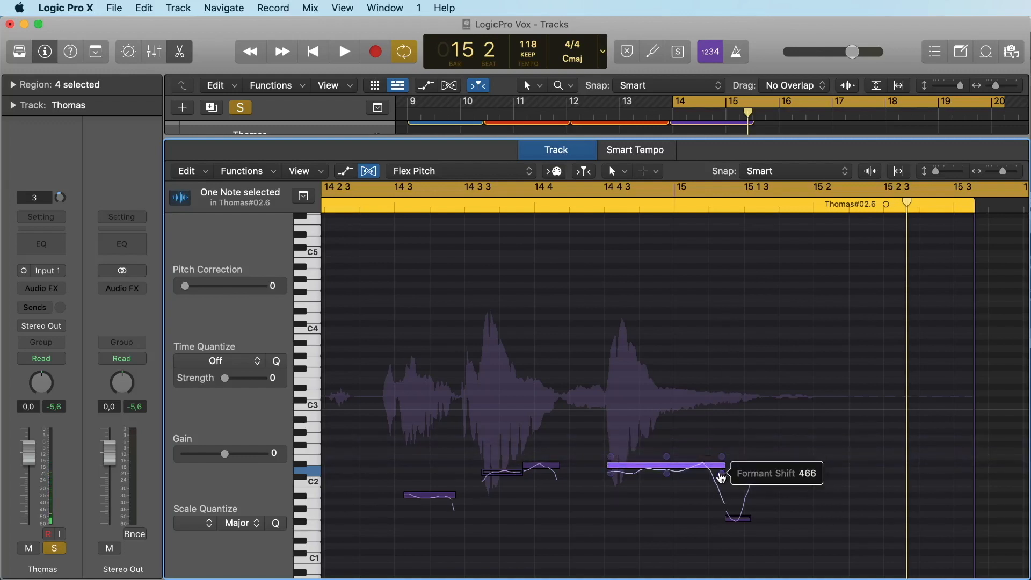
{"action": "key", "text": "space"}
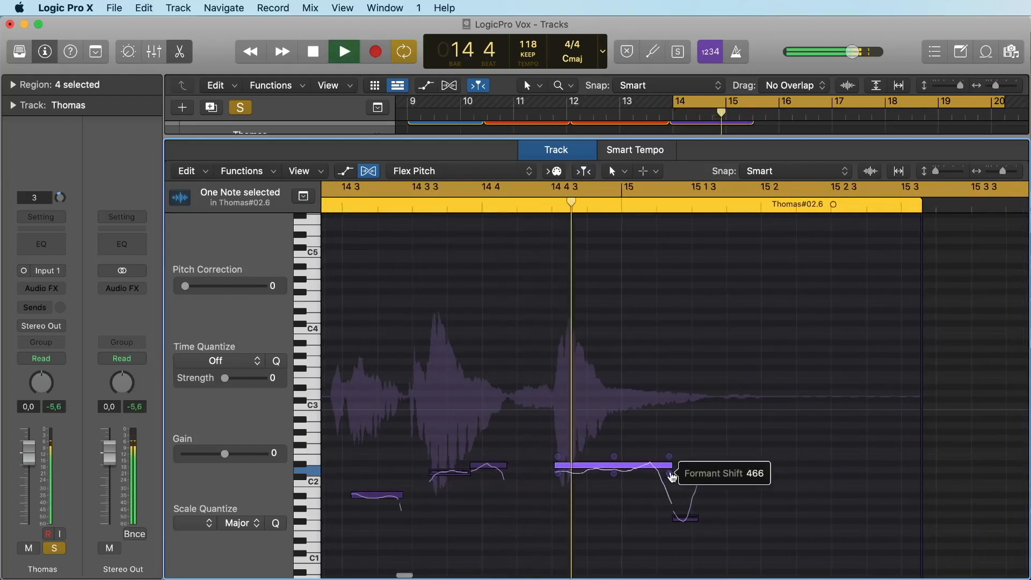
{"action": "key", "text": "space"}
{"action": "left_click_drag", "start_coordinate": [643, 475], "coordinate": [642, 516]}
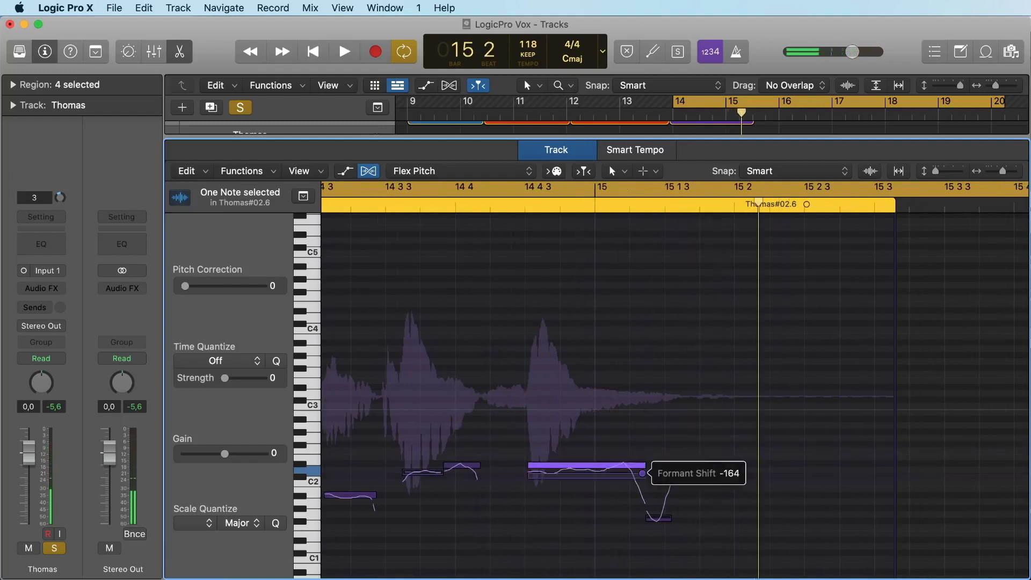
{"action": "key", "text": "space"}
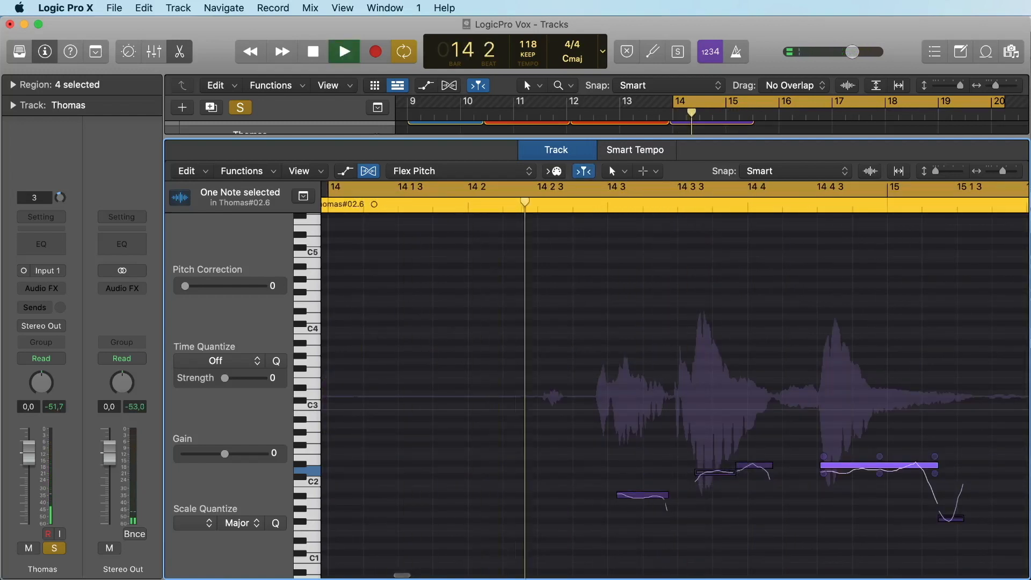
{"action": "key", "text": "space"}
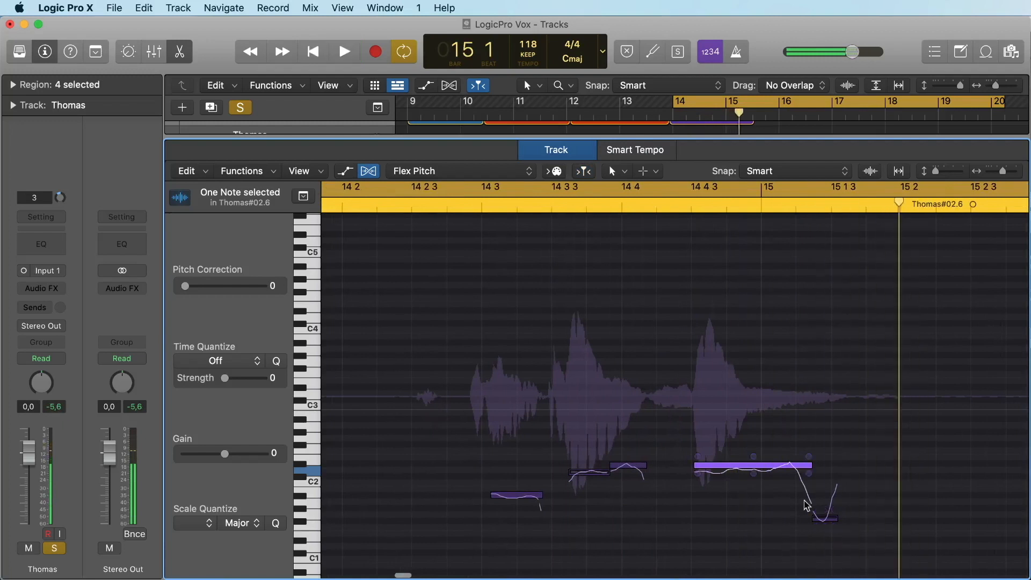
Bring the long note's formant shift to about -6 and play the phrase.
{"action": "mouse_move", "coordinate": [809, 476]}
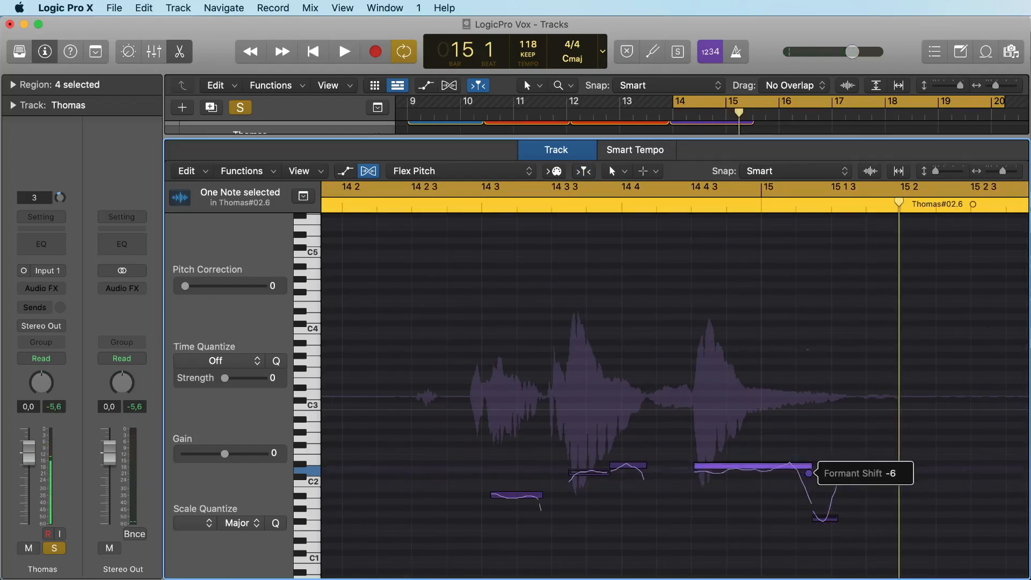
{"action": "key", "text": "space"}
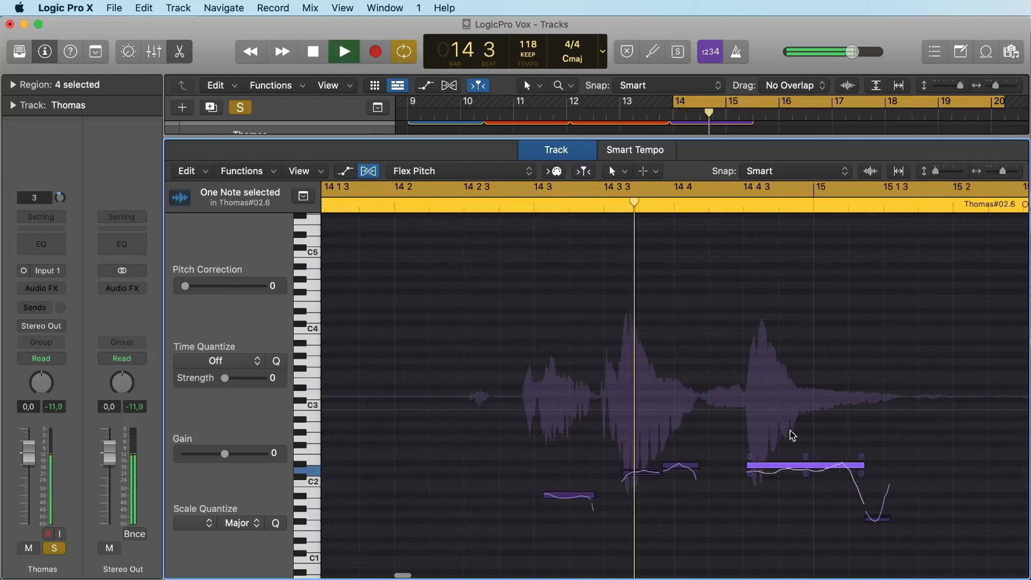
{"action": "key", "text": "space"}
Lower the long note's gain to about -0,9 dB and that of the note at 14 3 3 to -1,0 dB, with playback.
{"action": "mouse_move", "coordinate": [748, 465]}
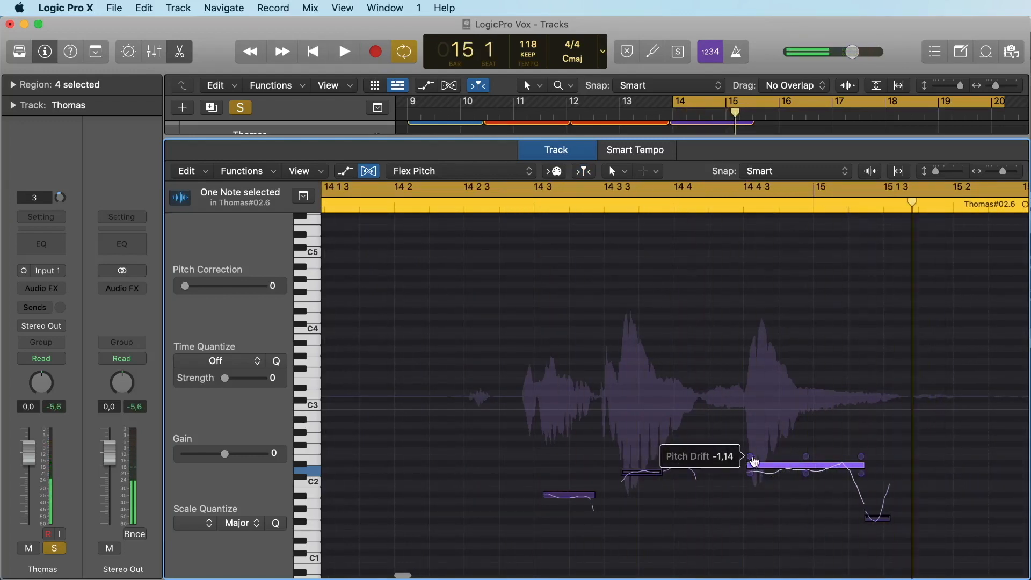
{"action": "mouse_move", "coordinate": [781, 458]}
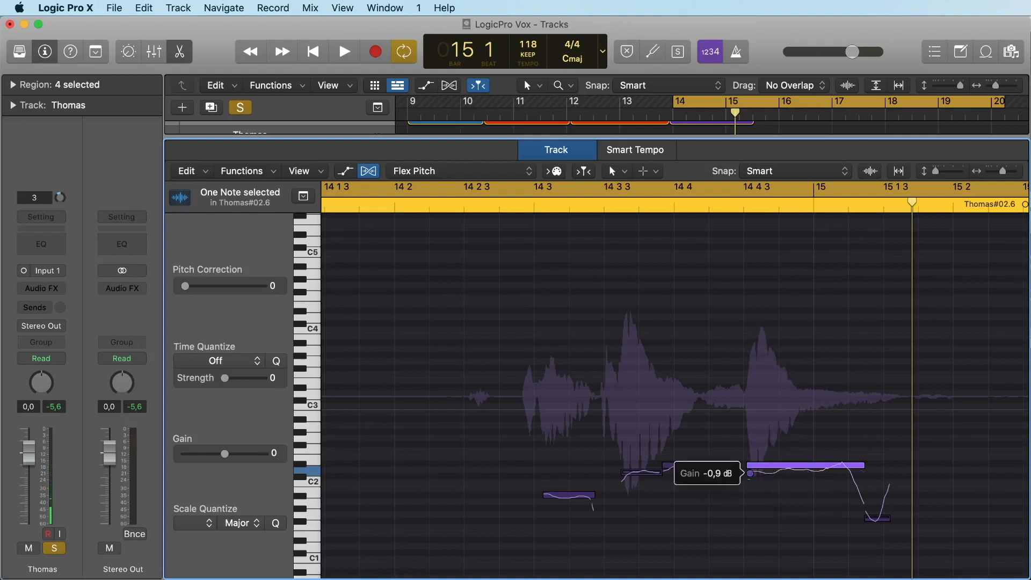
{"action": "left_click_drag", "start_coordinate": [629, 487], "coordinate": [630, 491]}
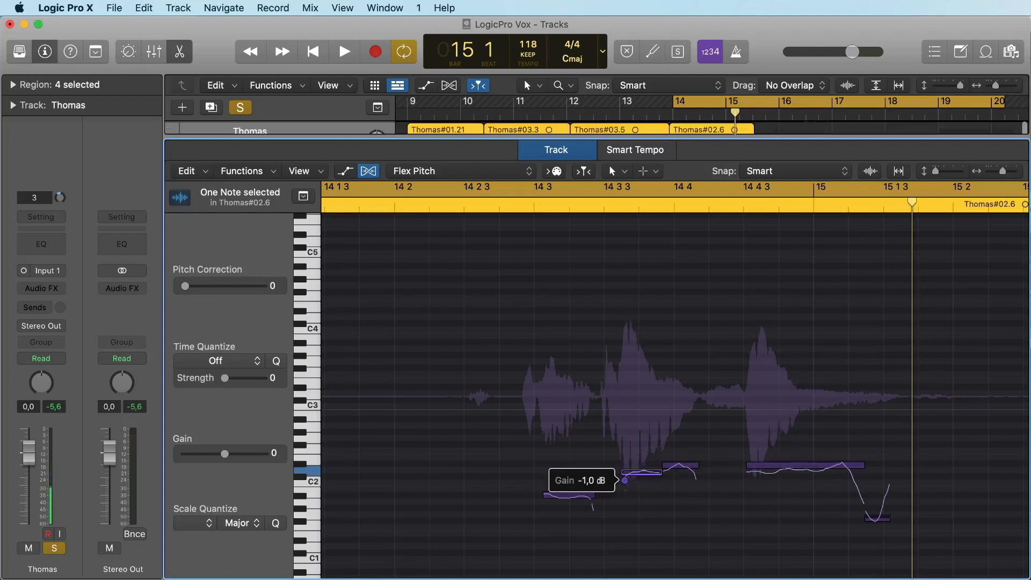
{"action": "key", "text": "space"}
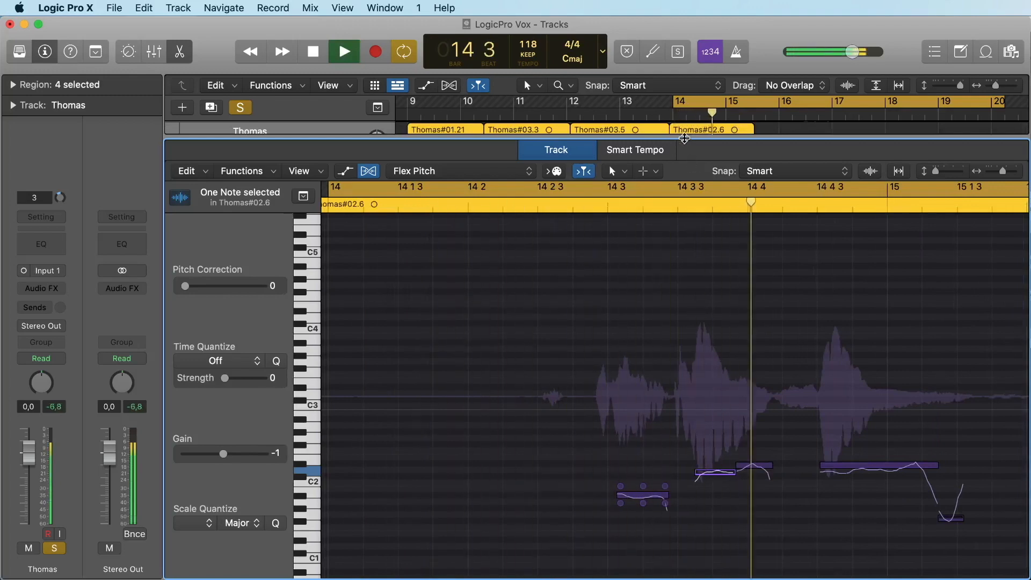
Enlarge the Tracks area above the editor and set the cycle range from about bar 10.5 to bar 13.5.
{"action": "left_click_drag", "start_coordinate": [683, 158], "coordinate": [681, 428]}
{"action": "left_click_drag", "start_coordinate": [681, 428], "coordinate": [681, 425]}
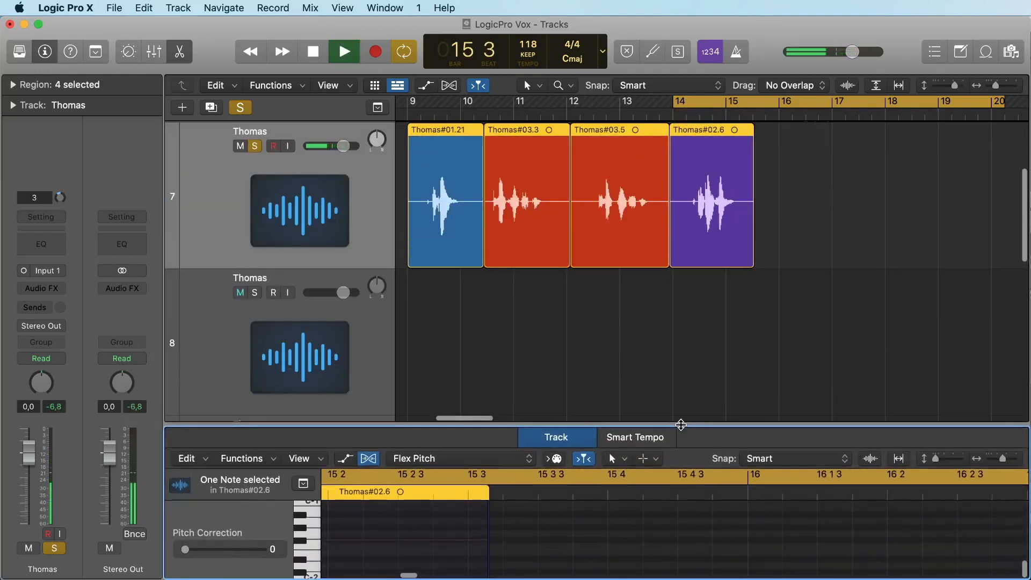
{"action": "key", "text": "space"}
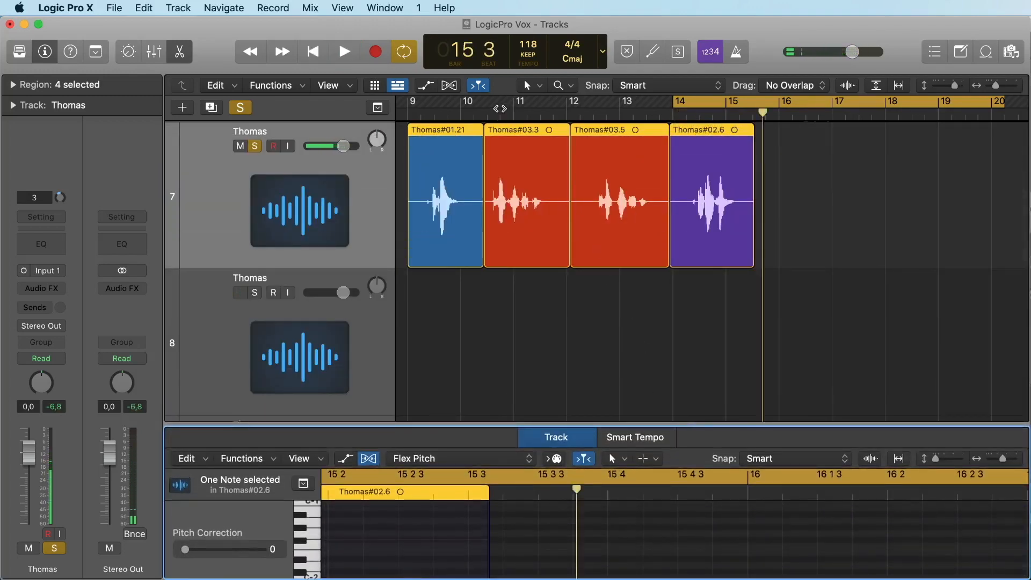
{"action": "left_click", "coordinate": [500, 111]}
{"action": "left_click_drag", "start_coordinate": [489, 110], "coordinate": [646, 113]}
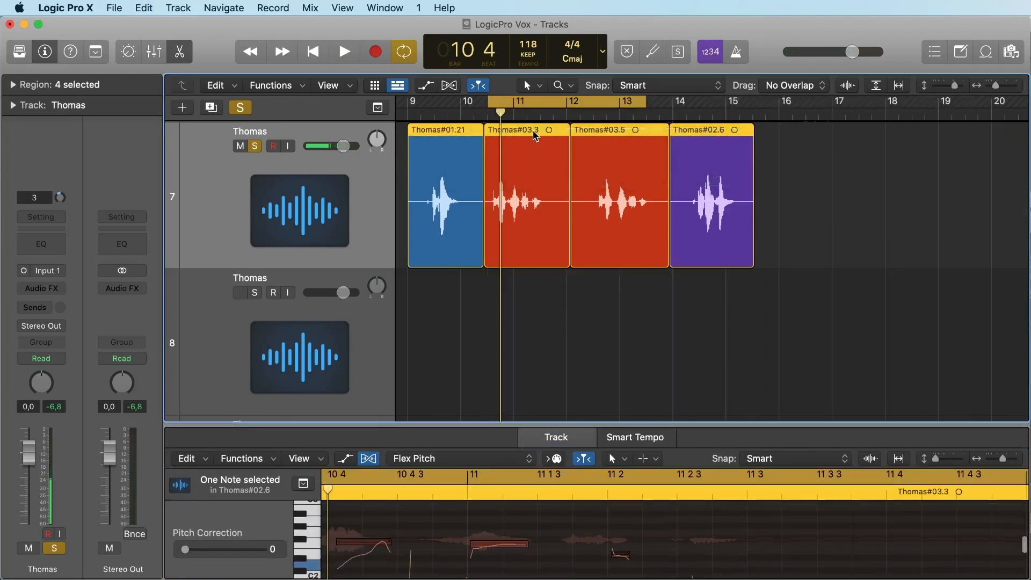
Hide and reopen the track editor, enlarge it, and play the second phrase around bar 11.
{"action": "key", "text": "e"}
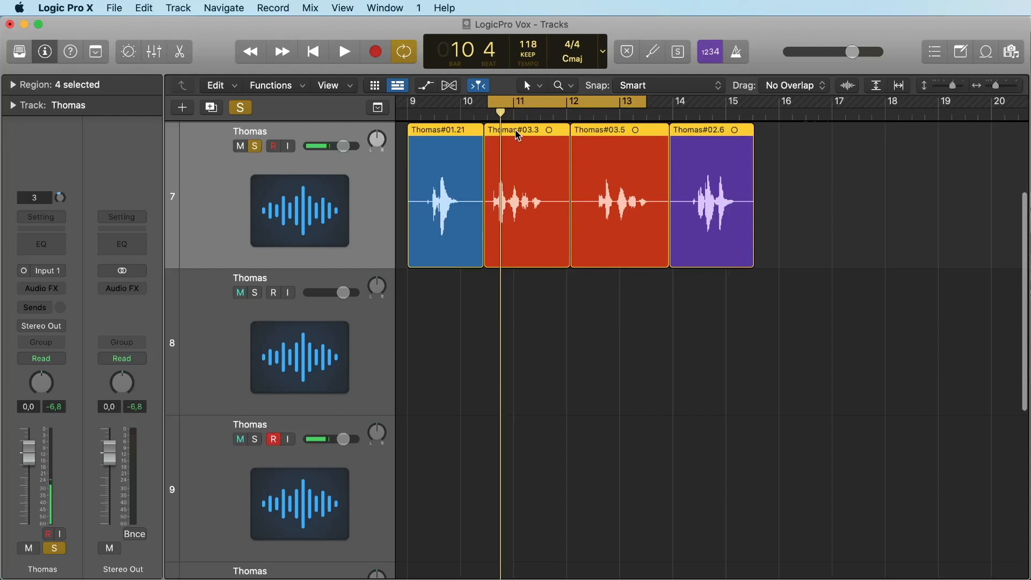
{"action": "key", "text": "e"}
{"action": "key", "text": "space"}
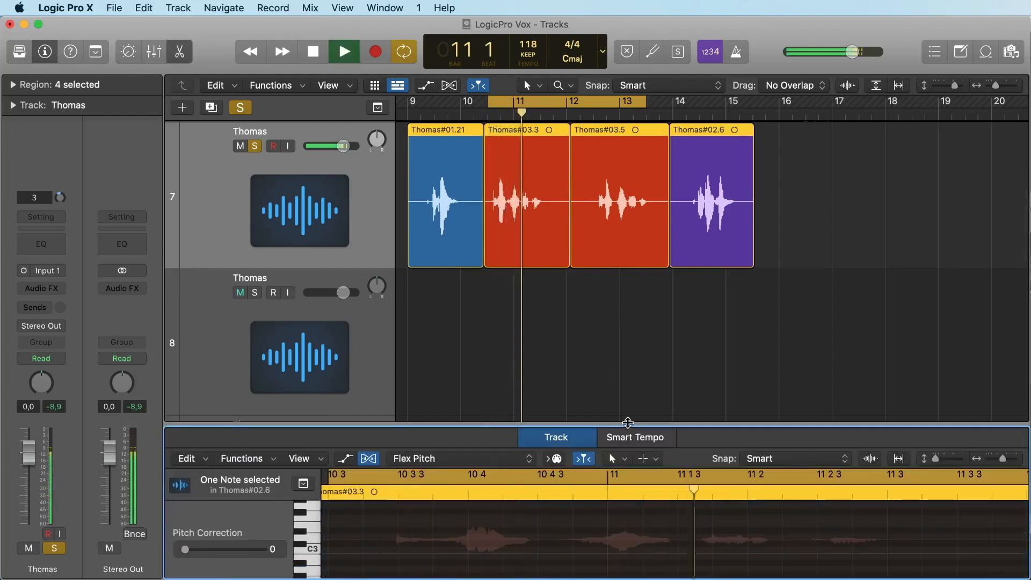
{"action": "left_click_drag", "start_coordinate": [627, 422], "coordinate": [630, 208]}
{"action": "key", "text": "space"}
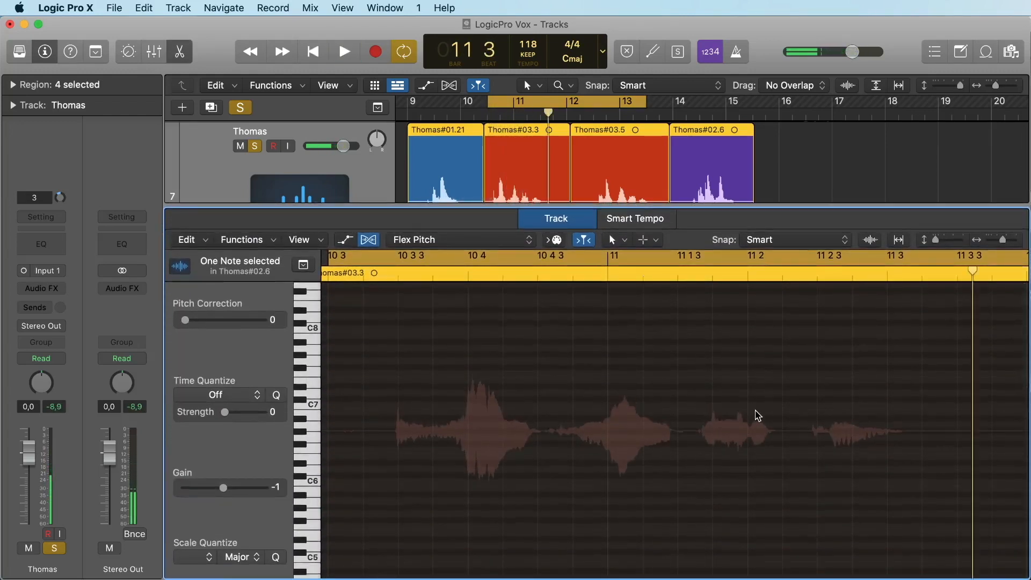
Raise the gain of the closing notes between about 11 2 and 11 3 to about +4,1 dB and play the phrase.
{"action": "scroll", "coordinate": [758, 416], "scroll_direction": "down", "scroll_amount": 10}
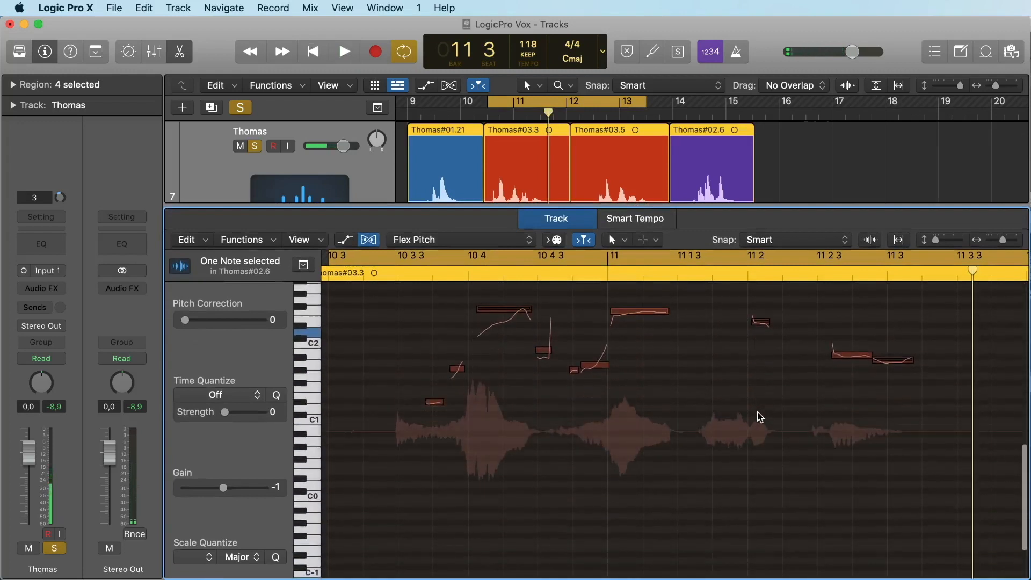
{"action": "scroll", "coordinate": [759, 417], "scroll_direction": "up", "scroll_amount": 2}
{"action": "left_click_drag", "start_coordinate": [719, 323], "coordinate": [878, 428]}
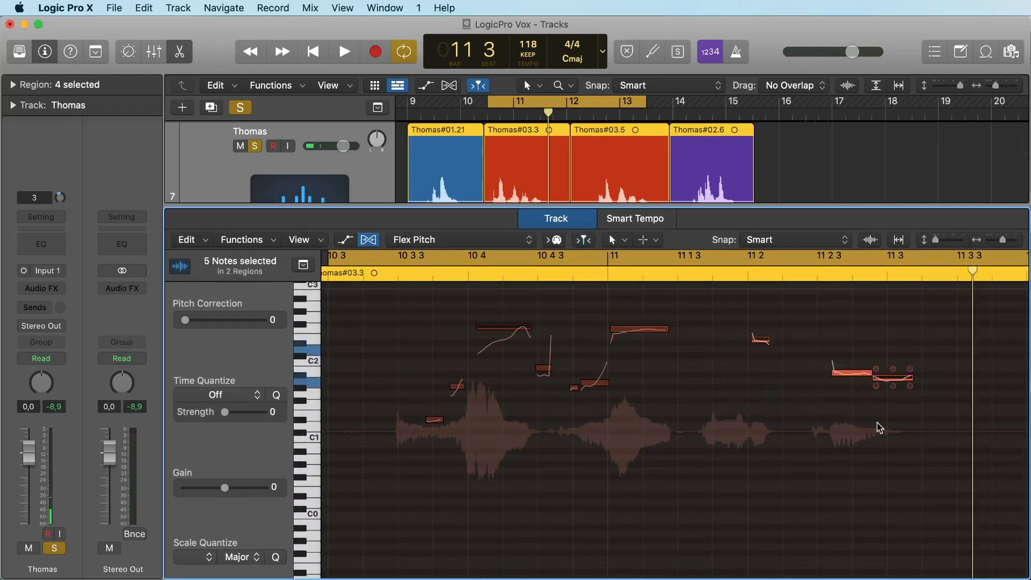
{"action": "scroll", "coordinate": [835, 433], "scroll_direction": "up", "scroll_amount": 4}
{"action": "key", "text": "space"}
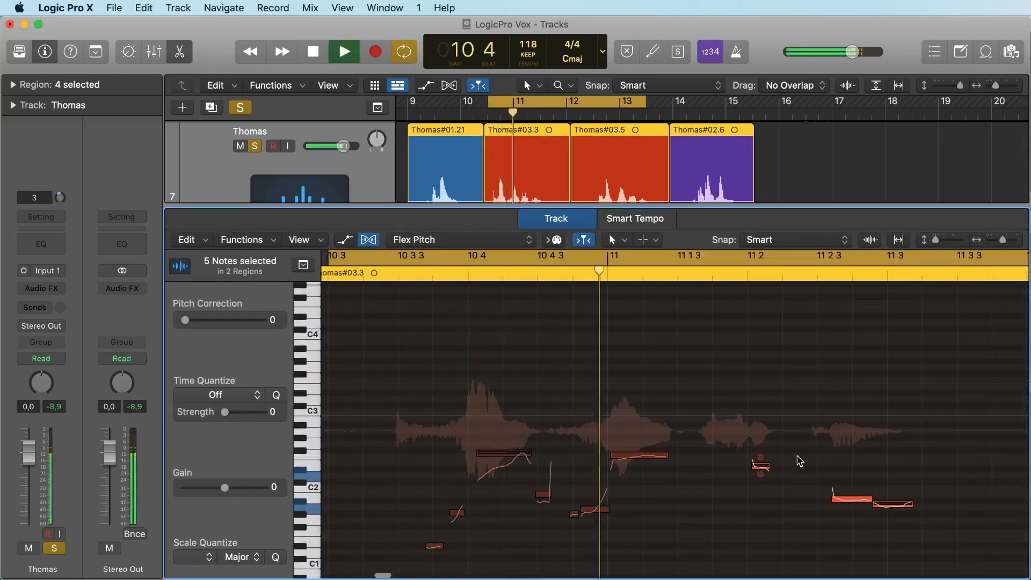
{"action": "key", "text": "space"}
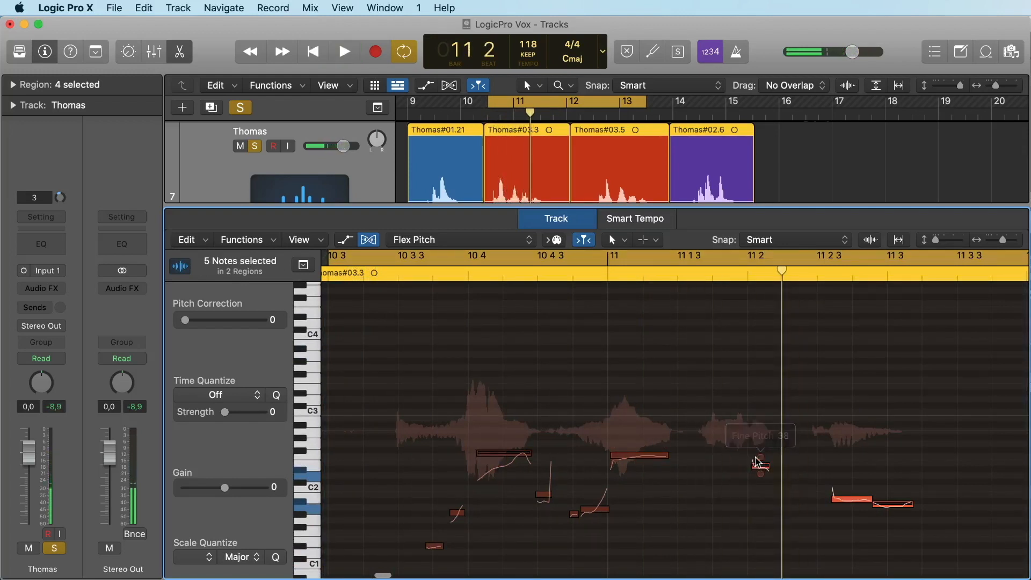
{"action": "scroll", "coordinate": [988, 251], "scroll_direction": "left", "scroll_amount": 1}
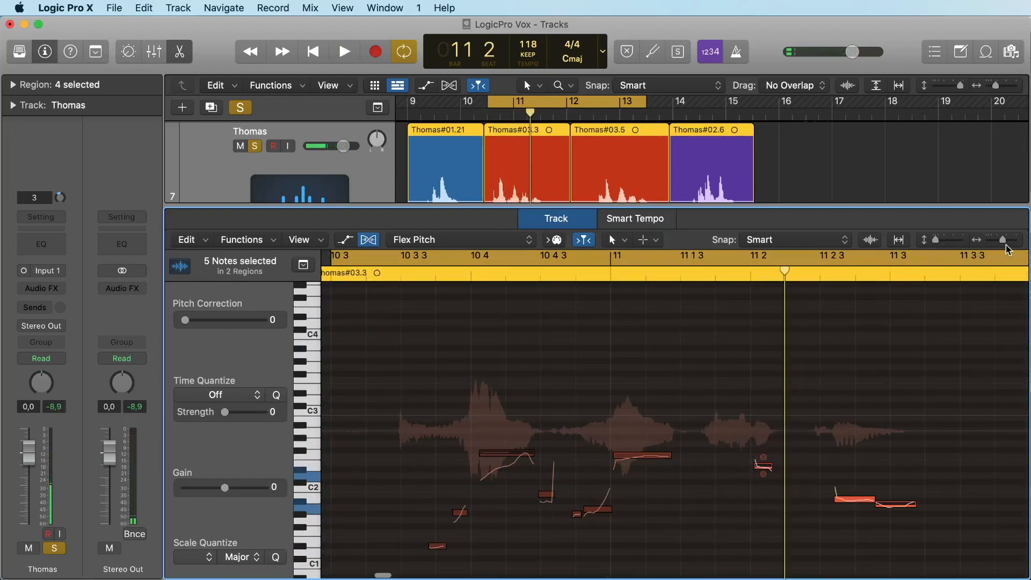
{"action": "left_click", "coordinate": [1004, 240]}
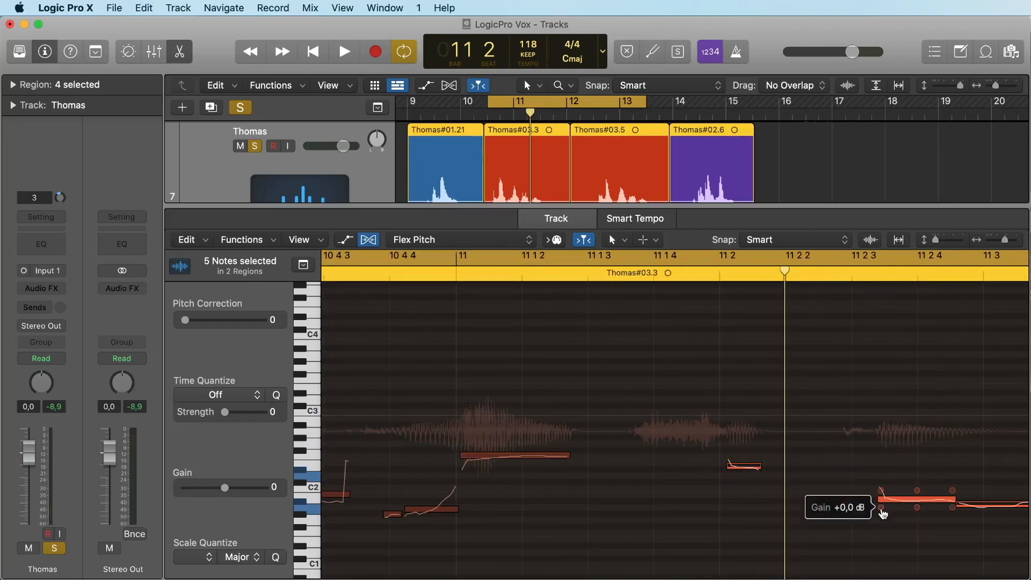
{"action": "left_click", "coordinate": [881, 508]}
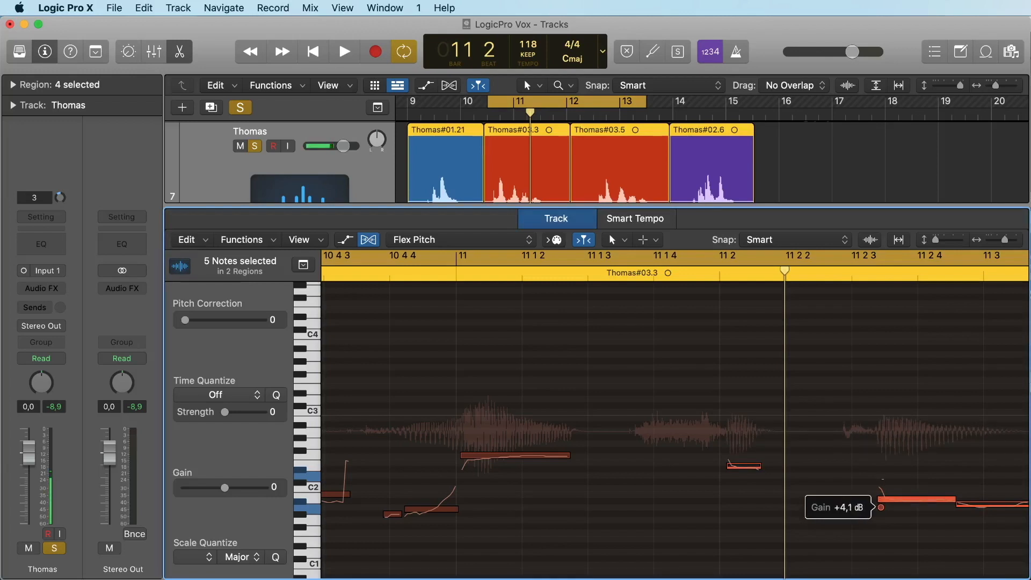
{"action": "key", "text": "space"}
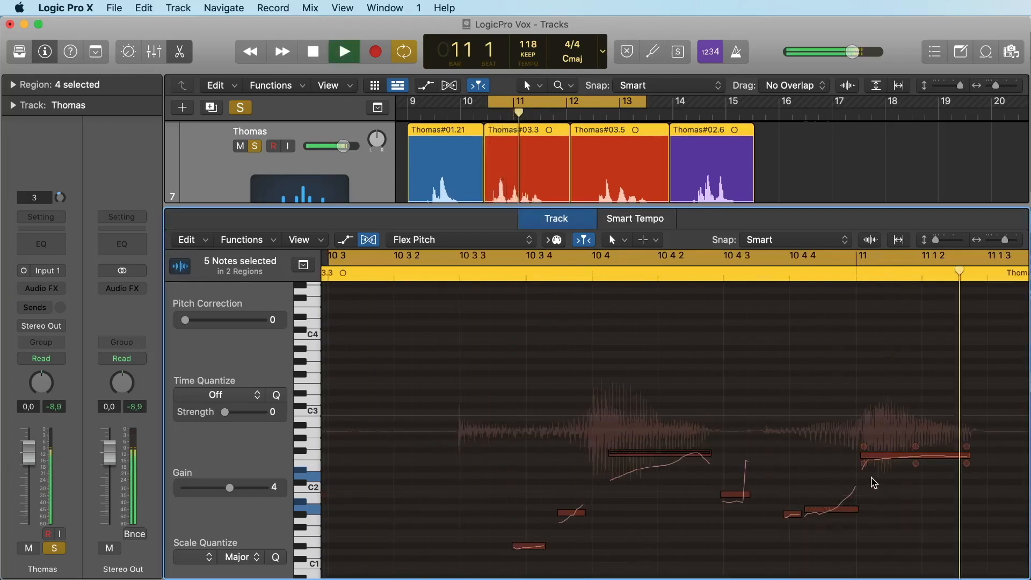
{"action": "key", "text": "space"}
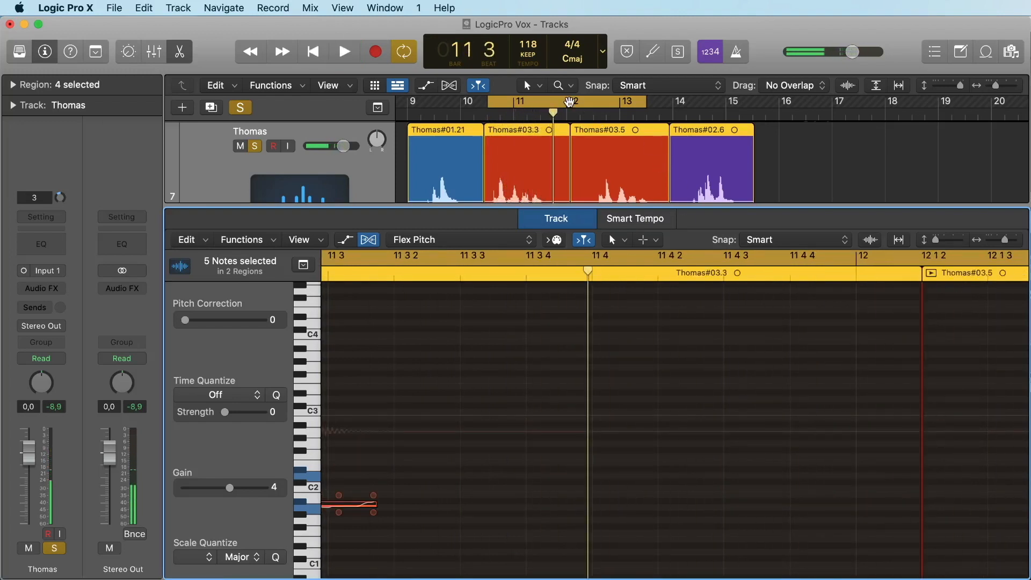
Move the cycle range to about bars 13 to 16 and play the end of the third phrase.
{"action": "left_click_drag", "start_coordinate": [569, 102], "coordinate": [699, 102]}
{"action": "key", "text": "space"}
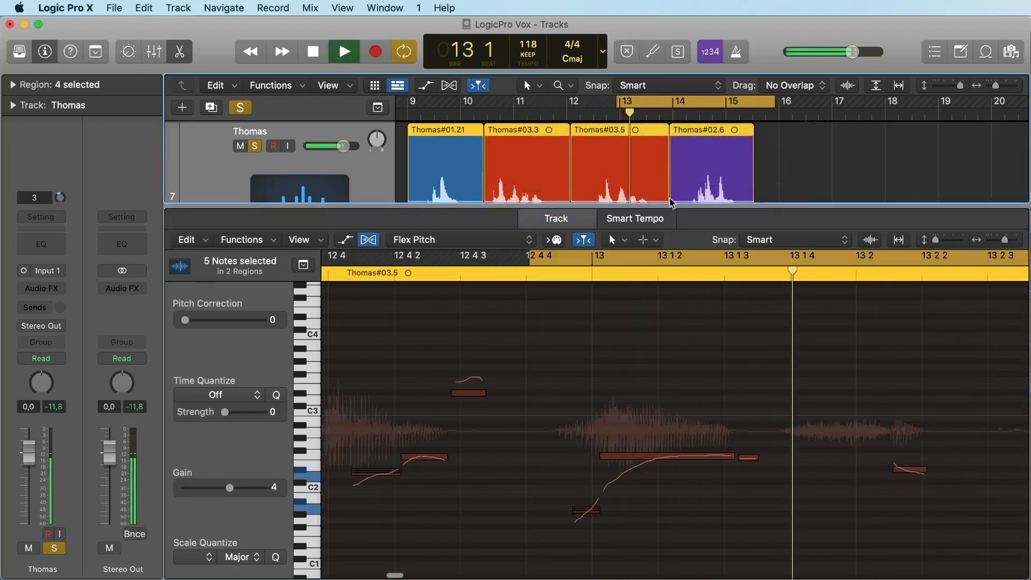
{"action": "key", "text": "space"}
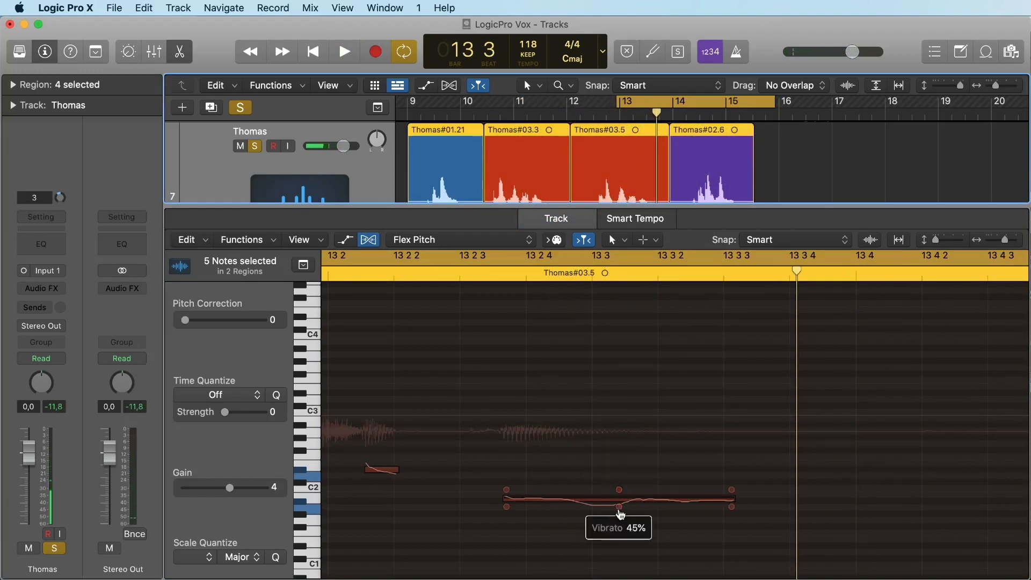
Raise the gain of the long note around 13 3 in region Thomas#03.5 to about 5 dB and play it.
{"action": "left_click", "coordinate": [501, 508]}
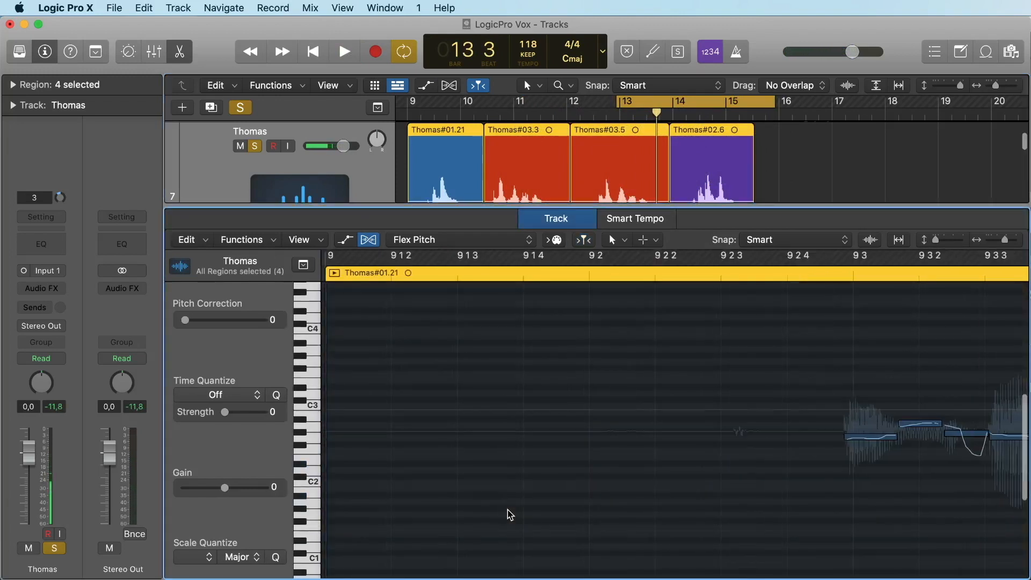
{"action": "key", "text": "space"}
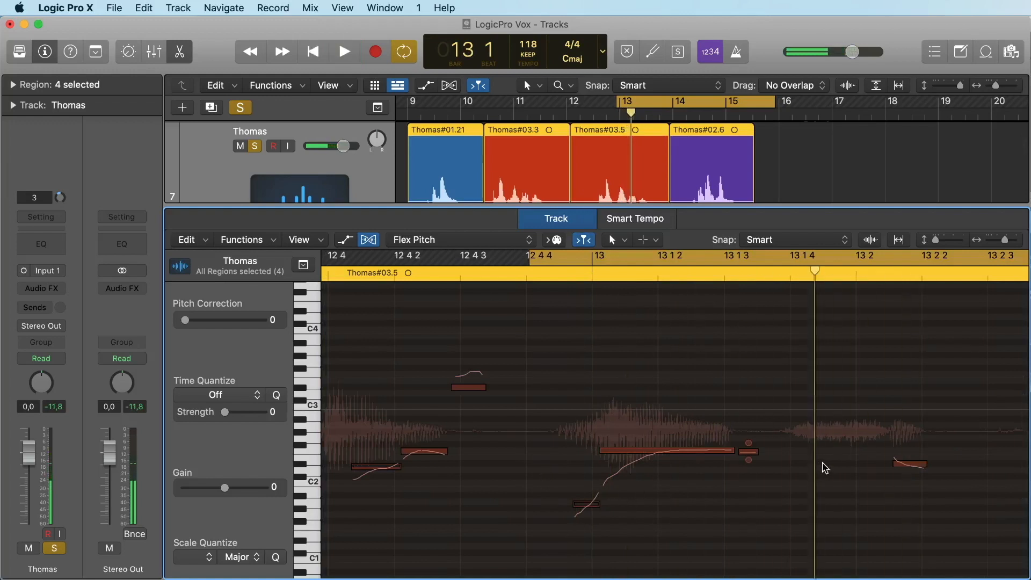
{"action": "key", "text": "space"}
{"action": "left_click_drag", "start_coordinate": [732, 500], "coordinate": [732, 483]}
{"action": "key", "text": "space"}
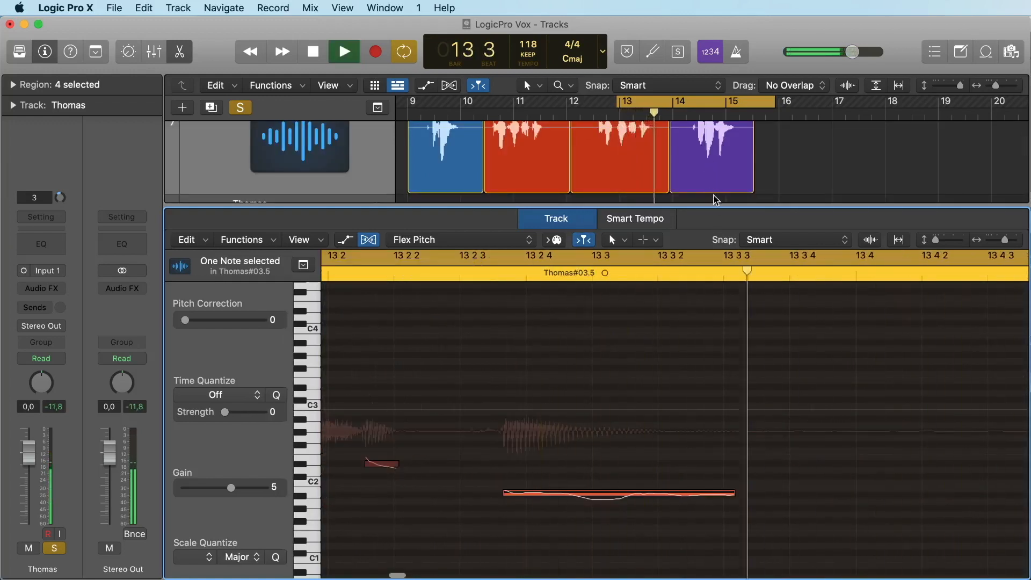
Play the full vocal comp with the track editor hidden and solo off, cycling from bar 9 to bar 16.
{"action": "left_click_drag", "start_coordinate": [408, 106], "coordinate": [739, 128]}
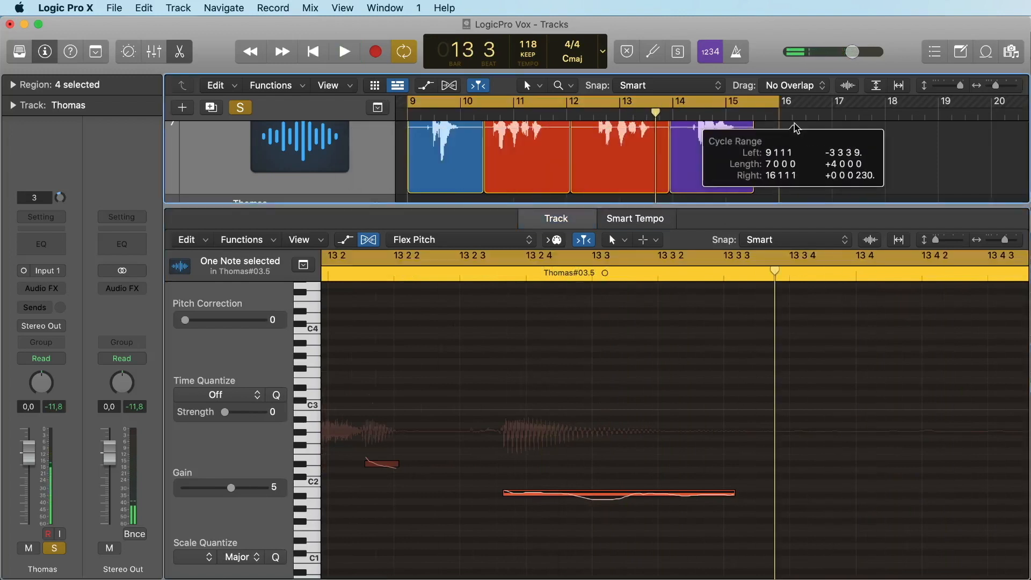
{"action": "key", "text": "e"}
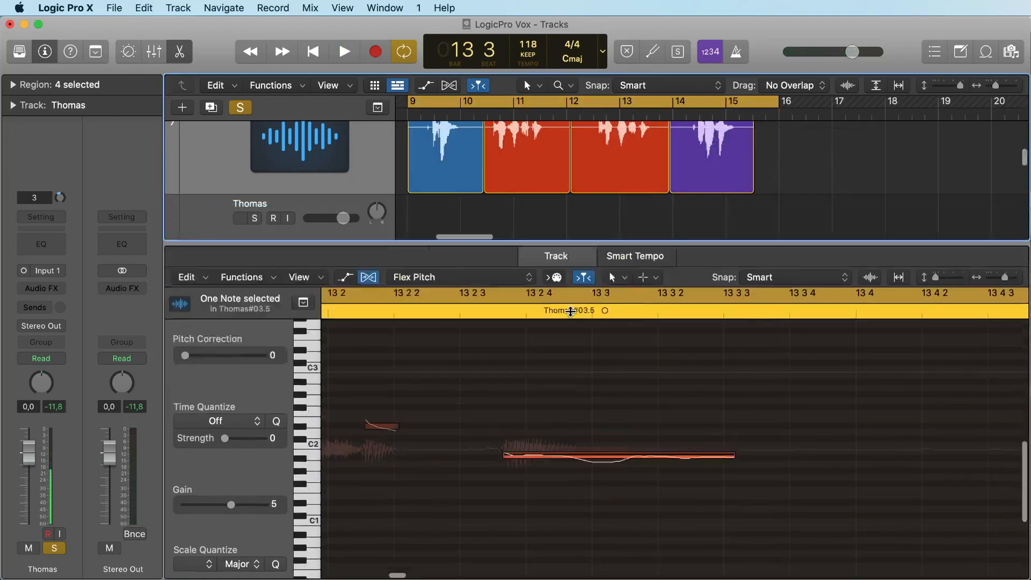
{"action": "left_click", "coordinate": [240, 107]}
{"action": "key", "text": "space"}
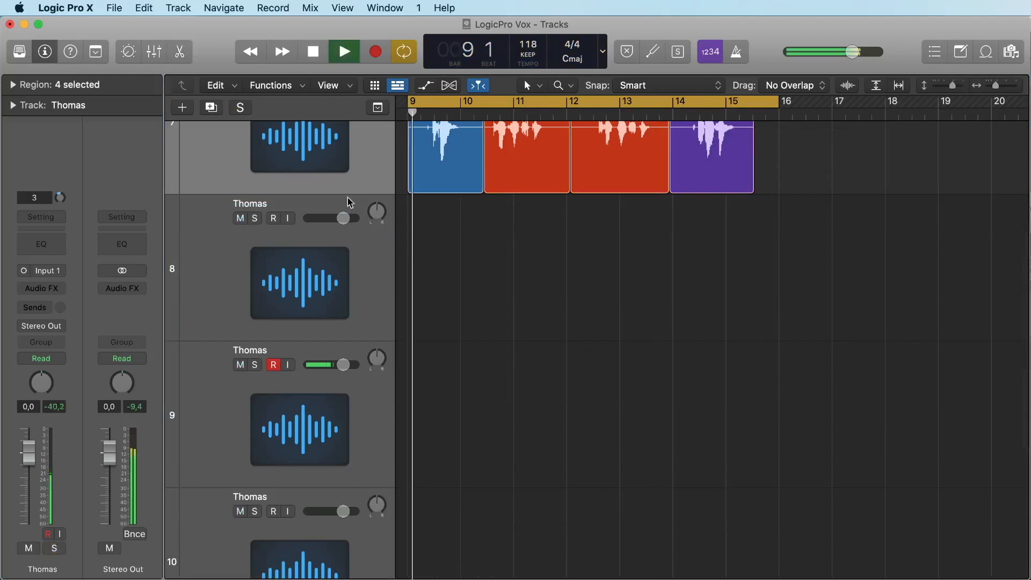
{"action": "scroll", "coordinate": [449, 292], "scroll_direction": "down", "scroll_amount": 4}
{"action": "scroll", "coordinate": [449, 293], "scroll_direction": "up", "scroll_amount": 8}
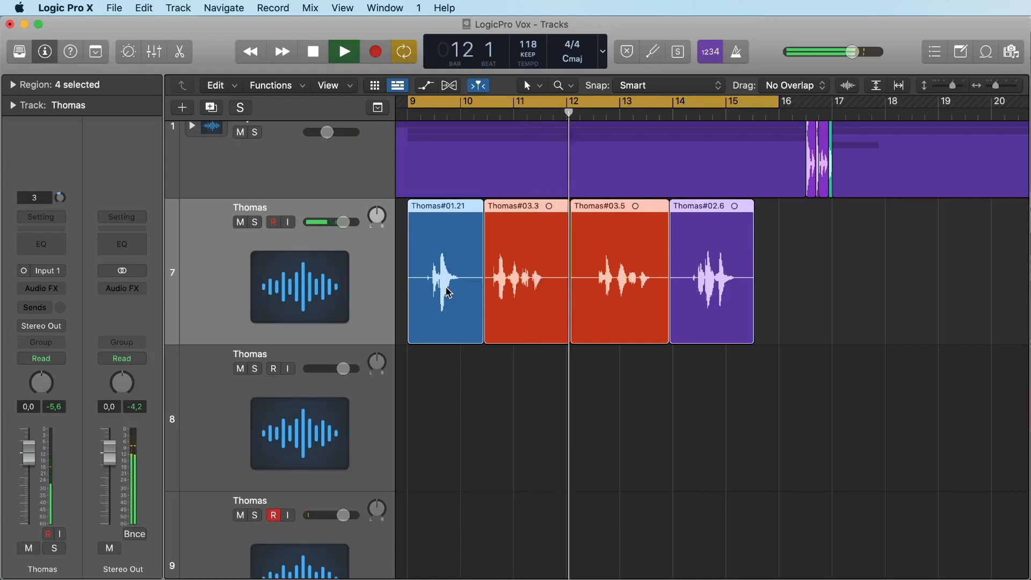
{"action": "key", "text": "space"}
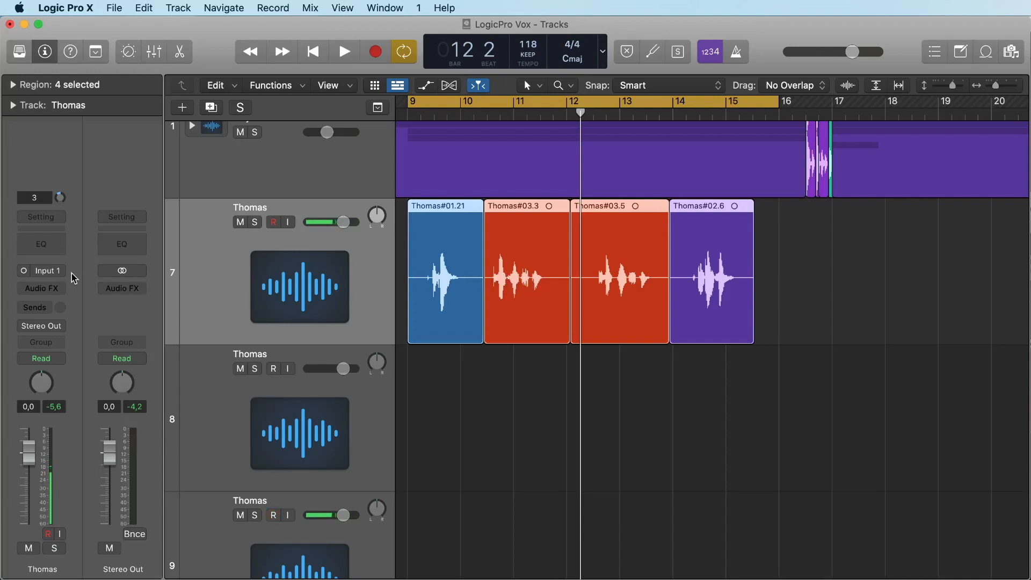
Insert a mono Compressor on the vocal track and reposition its window so the controls are in view.
{"action": "left_click", "coordinate": [44, 294]}
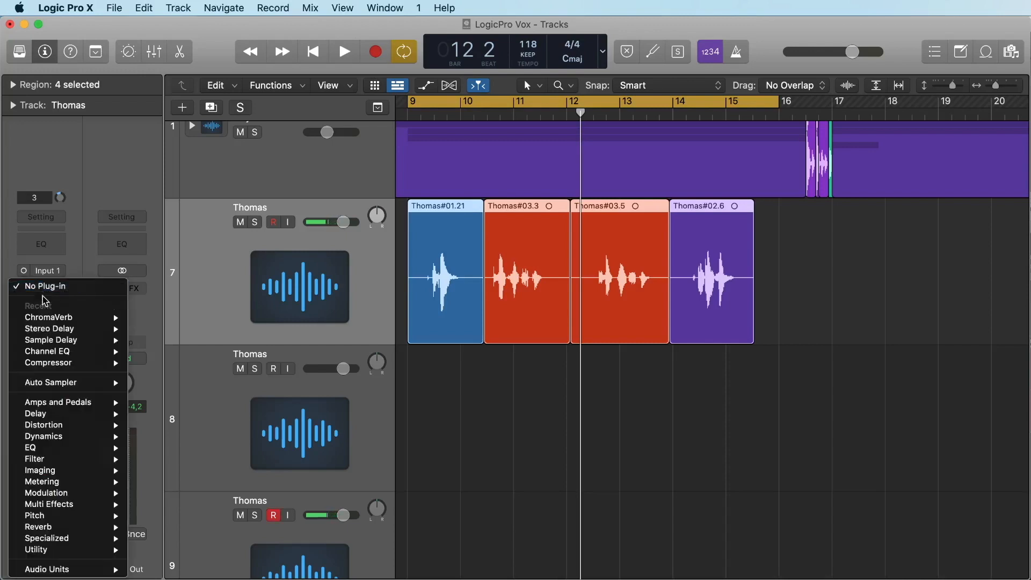
{"action": "mouse_move", "coordinate": [94, 337]}
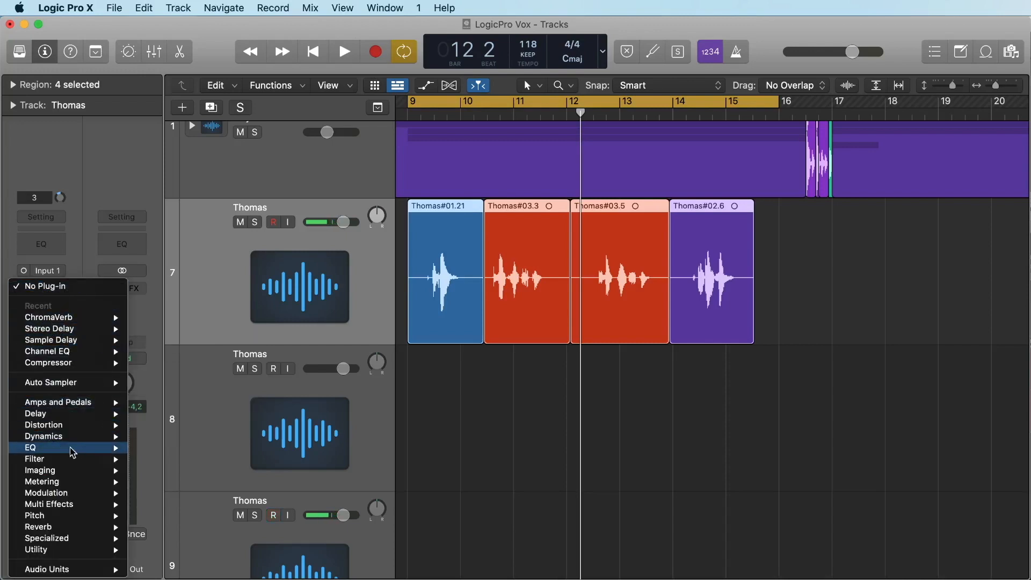
{"action": "mouse_move", "coordinate": [42, 439]}
{"action": "mouse_move", "coordinate": [169, 451]}
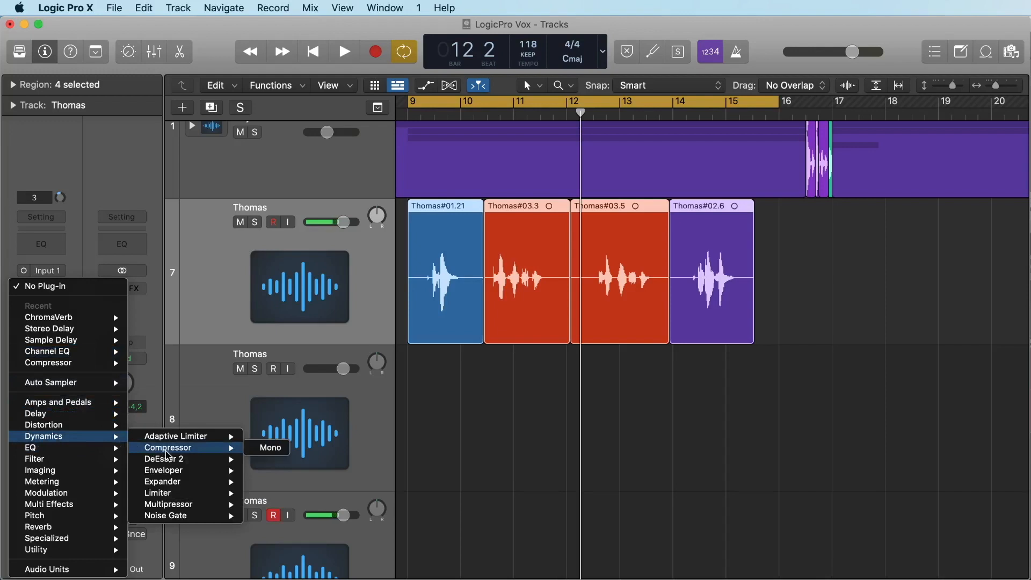
{"action": "left_click", "coordinate": [254, 453]}
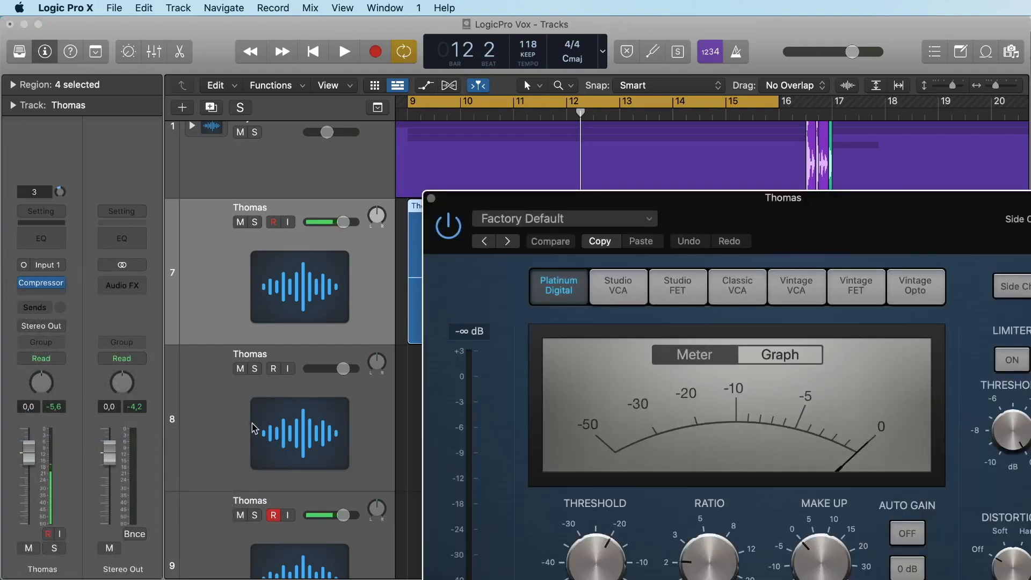
{"action": "left_click_drag", "start_coordinate": [751, 210], "coordinate": [501, 75]}
Compare the compressor's VCA and FET circuit models and settle on Studio FET.
{"action": "left_click", "coordinate": [396, 146]}
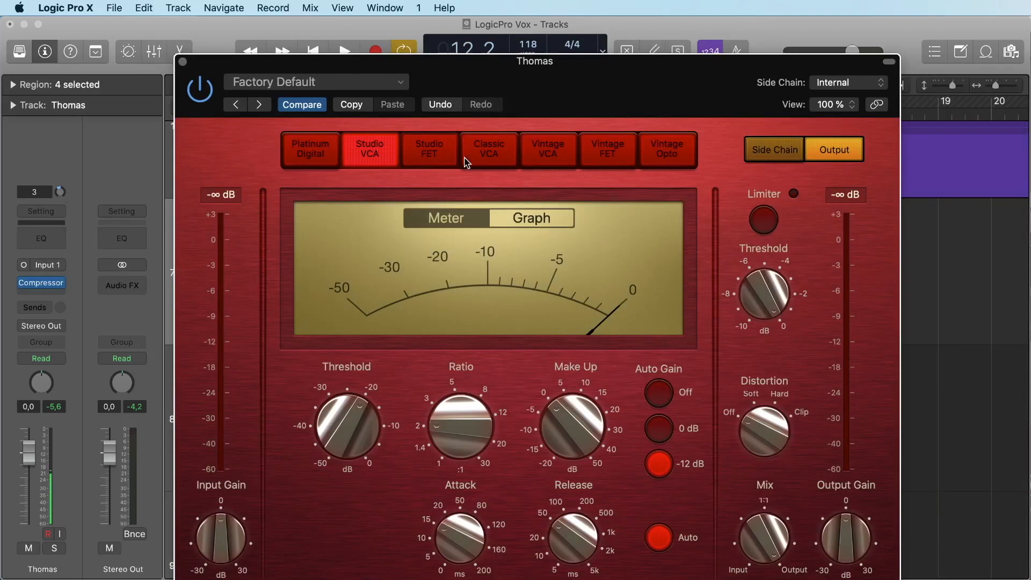
{"action": "left_click", "coordinate": [428, 152]}
{"action": "left_click", "coordinate": [472, 155]}
{"action": "left_click", "coordinate": [547, 161]}
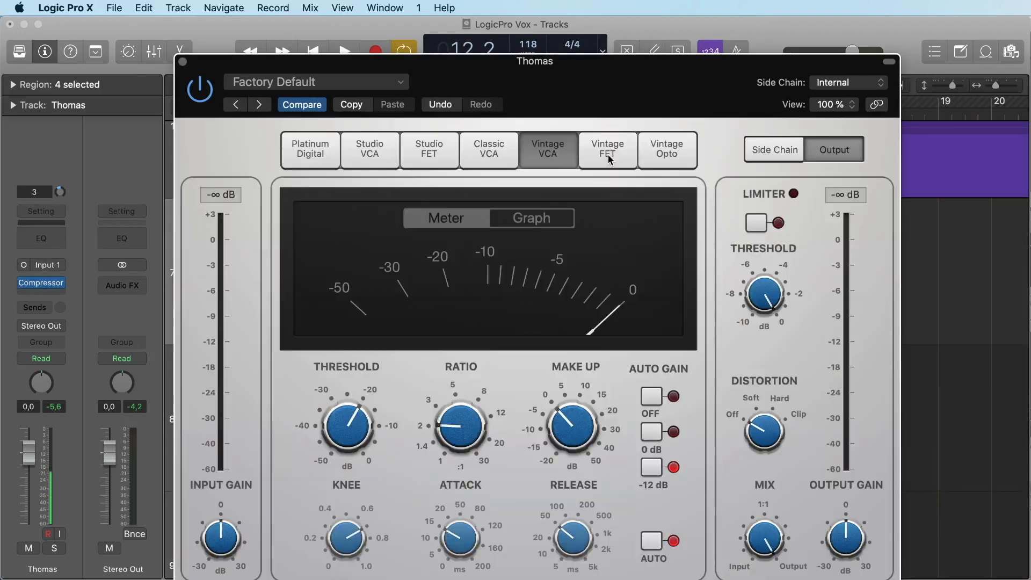
{"action": "left_click", "coordinate": [607, 157]}
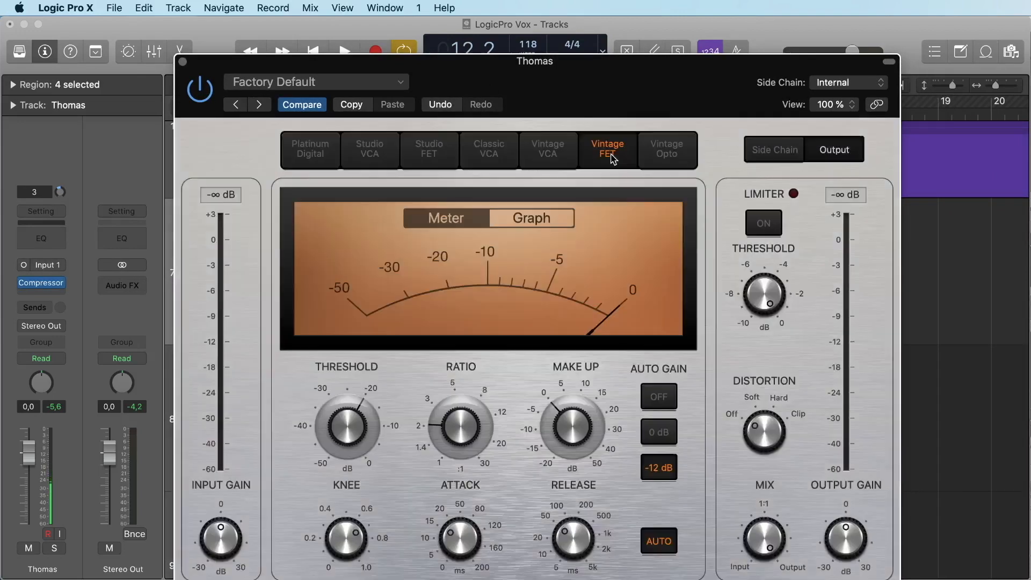
{"action": "left_click", "coordinate": [562, 155]}
{"action": "left_click", "coordinate": [487, 151]}
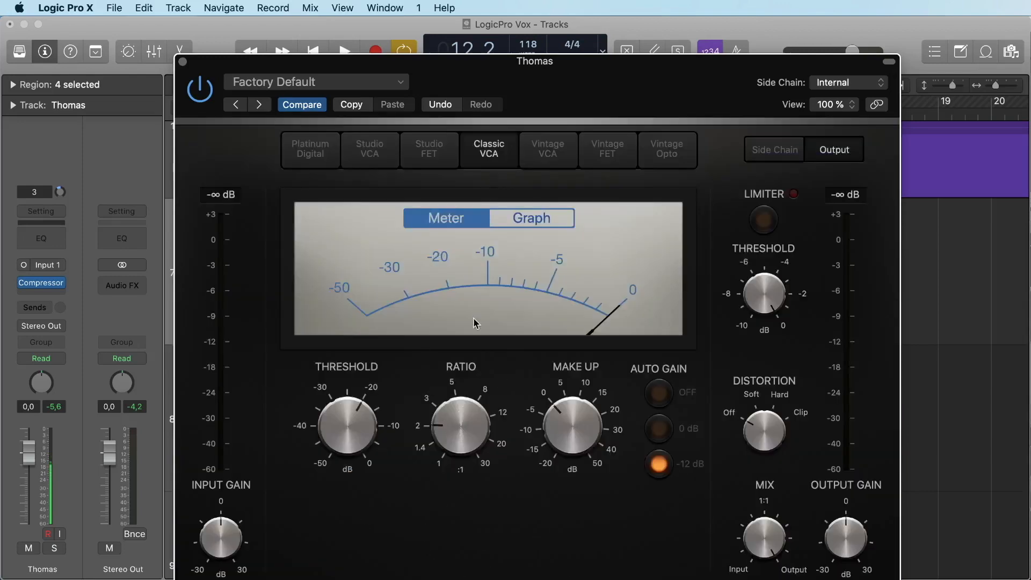
{"action": "left_click", "coordinate": [420, 164]}
{"action": "left_click", "coordinate": [385, 167]}
{"action": "left_click", "coordinate": [429, 162]}
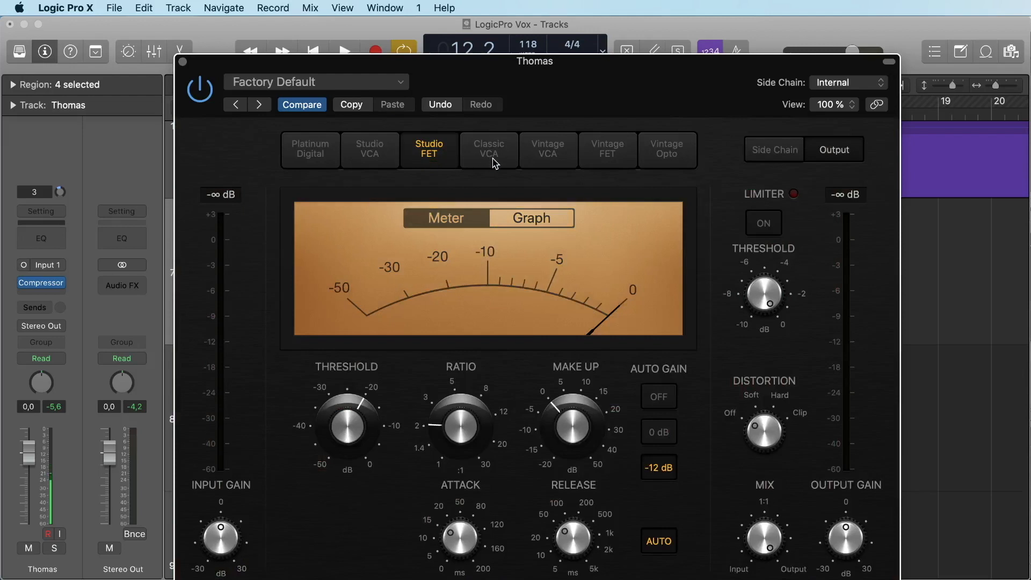
Adjust the compressor's threshold to -15.0 dB and its ratio to slightly above 2.6:1.
{"action": "left_click_drag", "start_coordinate": [346, 434], "coordinate": [355, 378]}
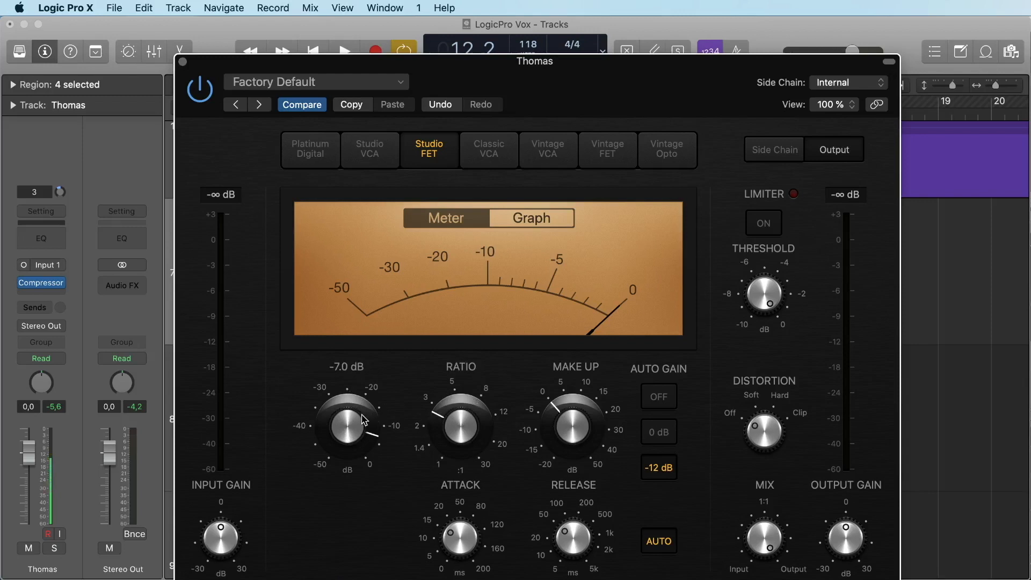
{"action": "left_click_drag", "start_coordinate": [359, 420], "coordinate": [352, 449]}
{"action": "left_click_drag", "start_coordinate": [351, 445], "coordinate": [349, 442]}
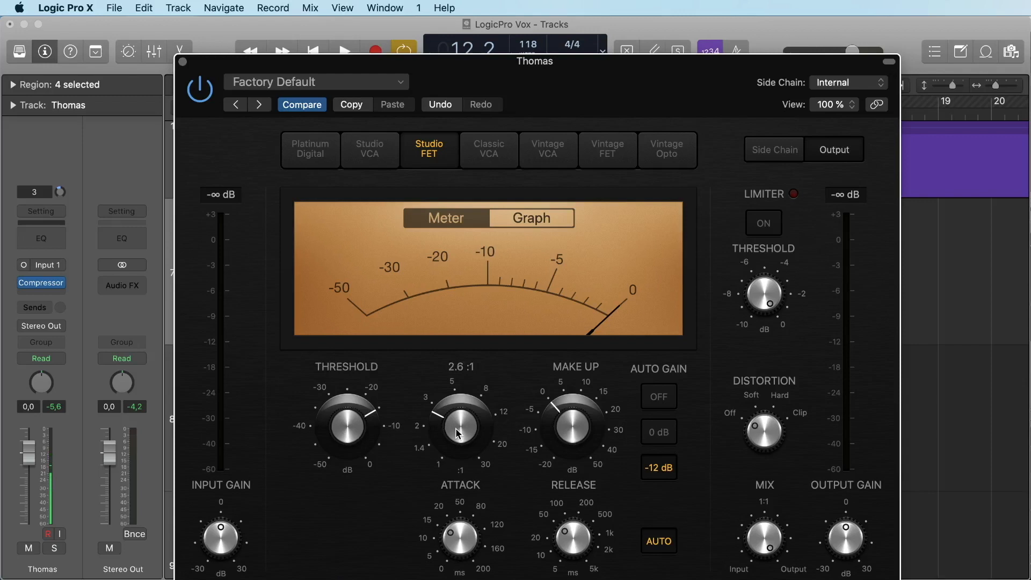
{"action": "mouse_move", "coordinate": [458, 433]}
{"action": "left_mouse_down"}
{"action": "mouse_move", "coordinate": [461, 402]}
{"action": "mouse_move", "coordinate": [454, 432]}
{"action": "left_mouse_up"}
Sweep the compressor's threshold down and back up to demonstrate its range.
{"action": "mouse_move", "coordinate": [336, 424]}
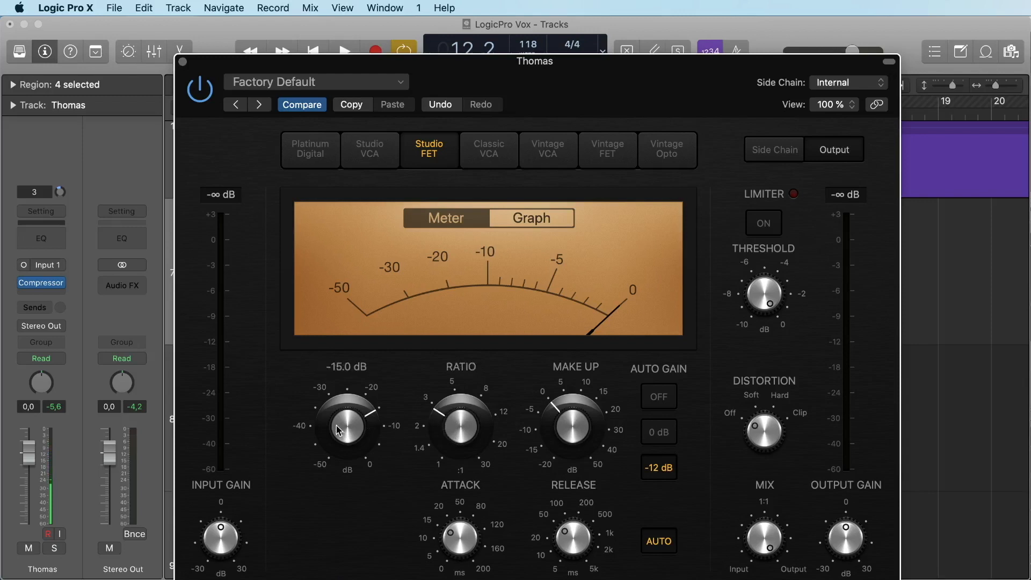
{"action": "left_click_drag", "start_coordinate": [341, 423], "coordinate": [356, 528]}
{"action": "mouse_move", "coordinate": [341, 447]}
{"action": "left_click_drag", "start_coordinate": [338, 441], "coordinate": [342, 257]}
Play the mix while lowering the compressor's threshold through -15.0 and -20.5 dB to about -49.5 dB.
{"action": "key", "text": "space"}
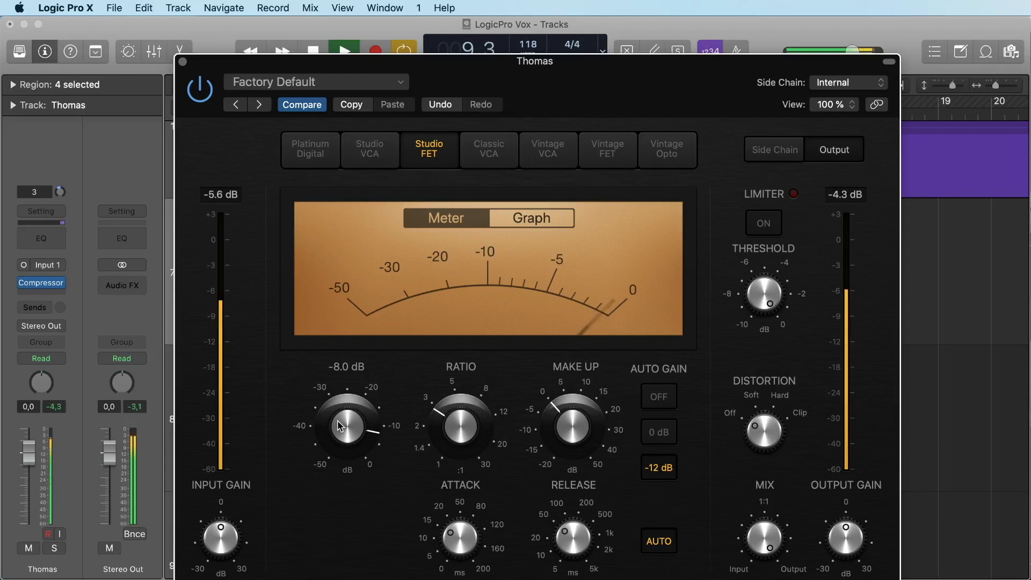
{"action": "left_click_drag", "start_coordinate": [339, 426], "coordinate": [338, 454]}
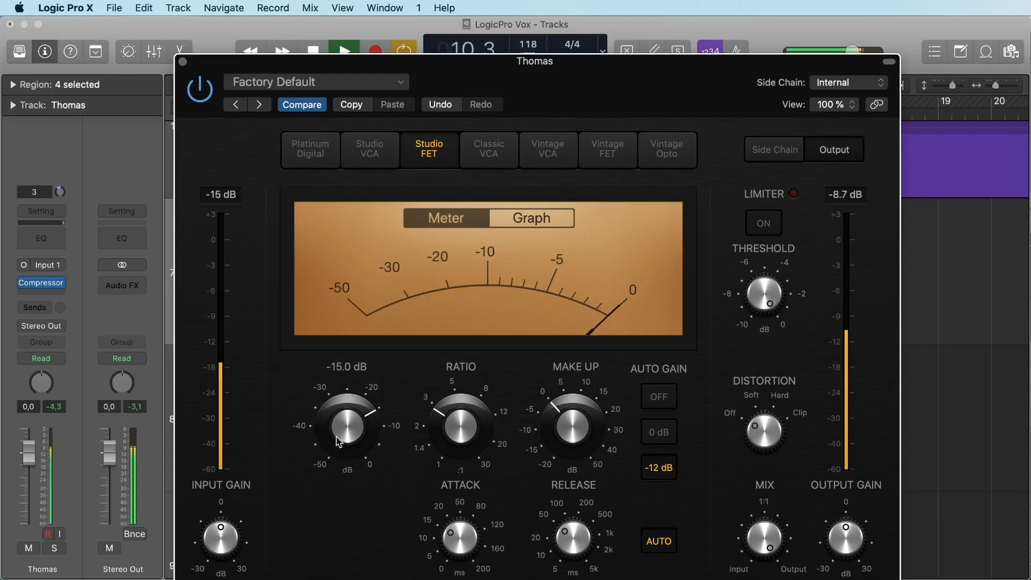
{"action": "left_click_drag", "start_coordinate": [340, 428], "coordinate": [334, 452]}
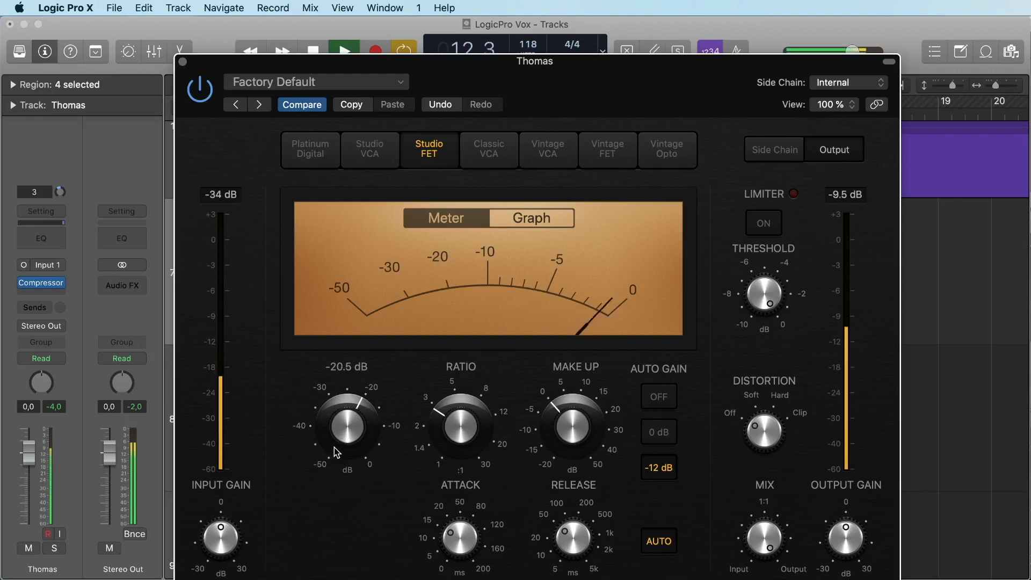
{"action": "left_click_drag", "start_coordinate": [337, 449], "coordinate": [348, 560]}
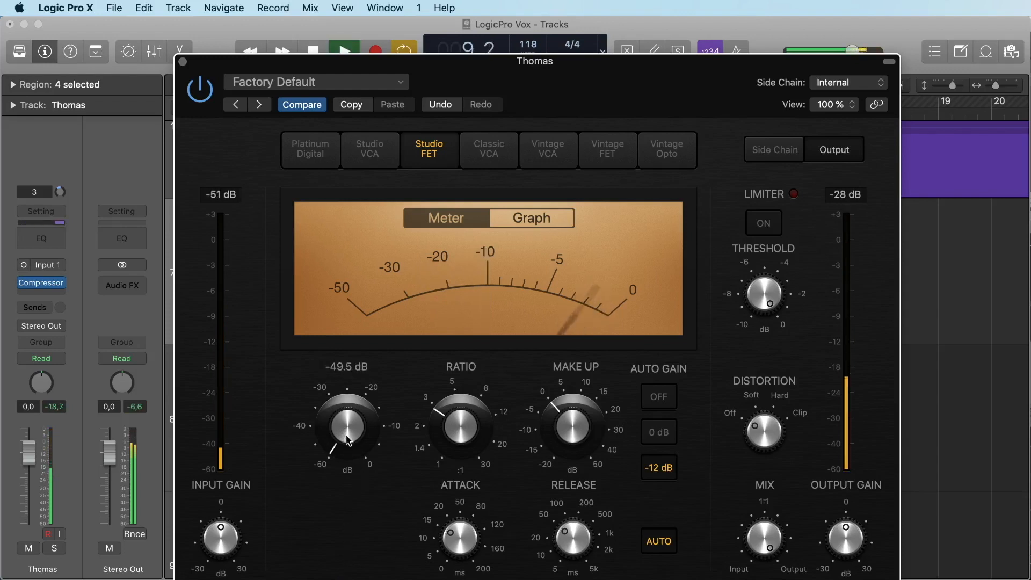
Bring the compressor's threshold back up to -15.0 dB while auditioning the vocal, and close the compressor.
{"action": "key", "text": "space"}
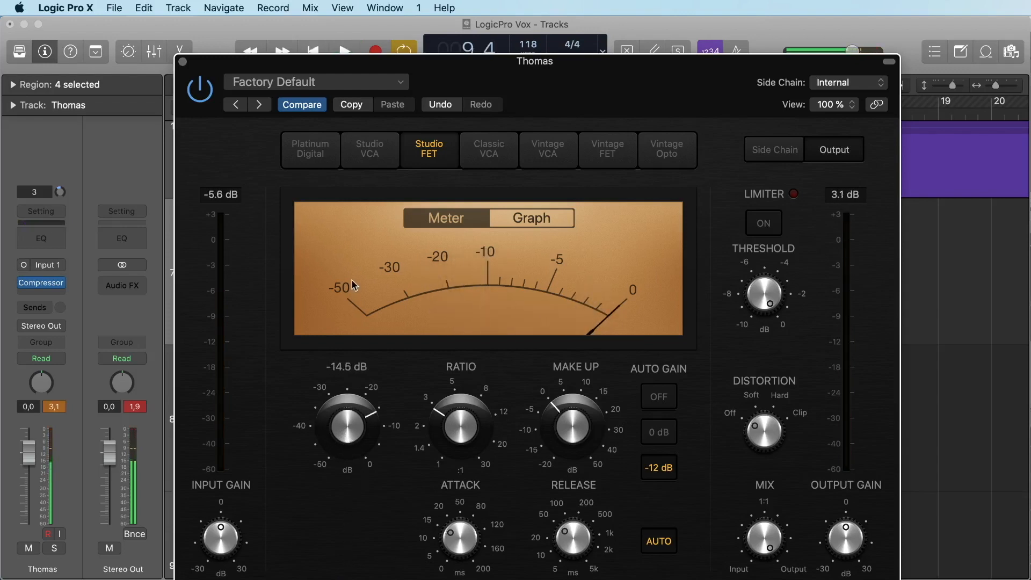
{"action": "key", "text": "space"}
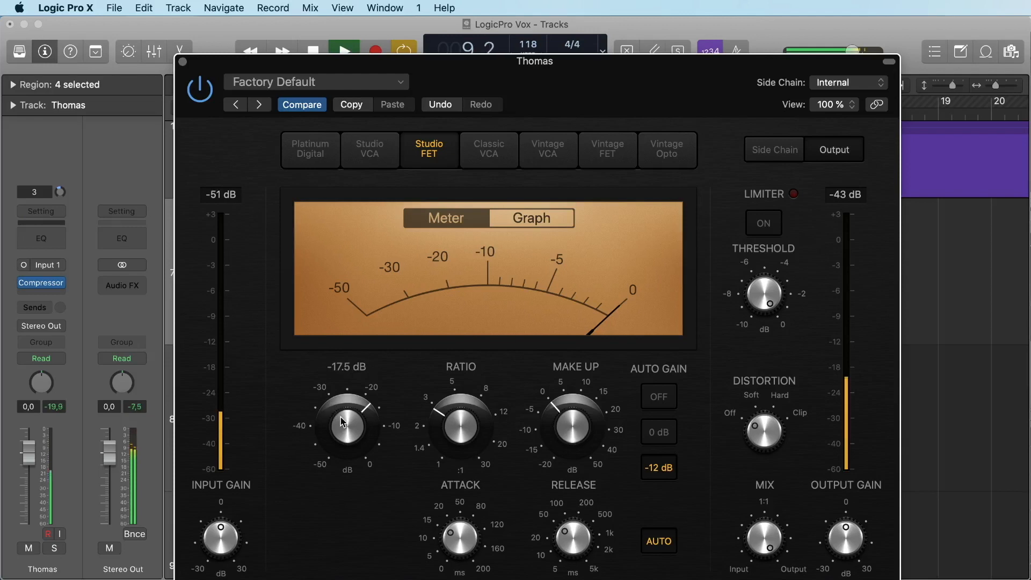
{"action": "left_click_drag", "start_coordinate": [344, 417], "coordinate": [348, 413]}
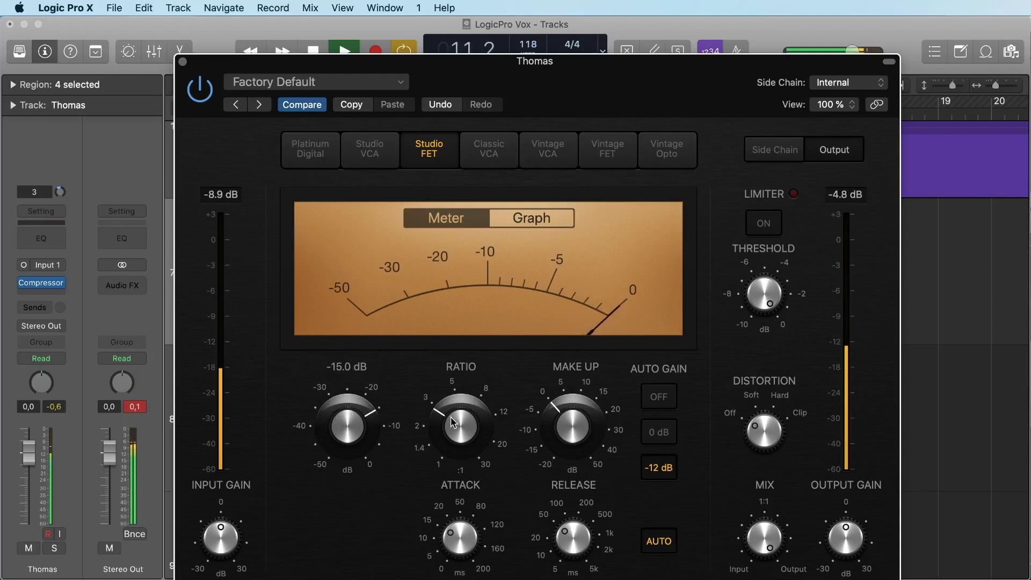
{"action": "left_click_drag", "start_coordinate": [353, 426], "coordinate": [355, 429]}
{"action": "key", "text": "space"}
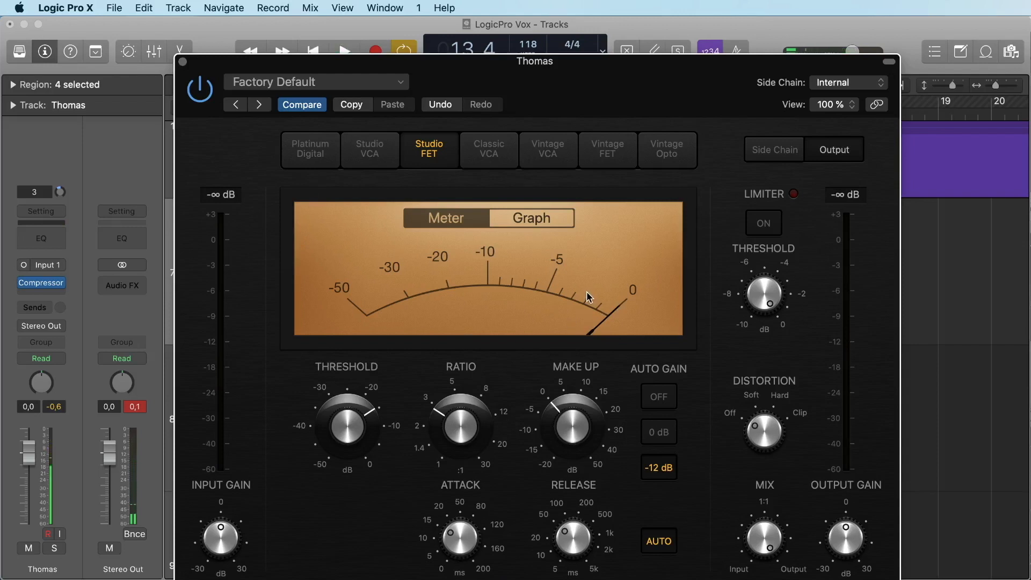
{"action": "key", "text": "super+w"}
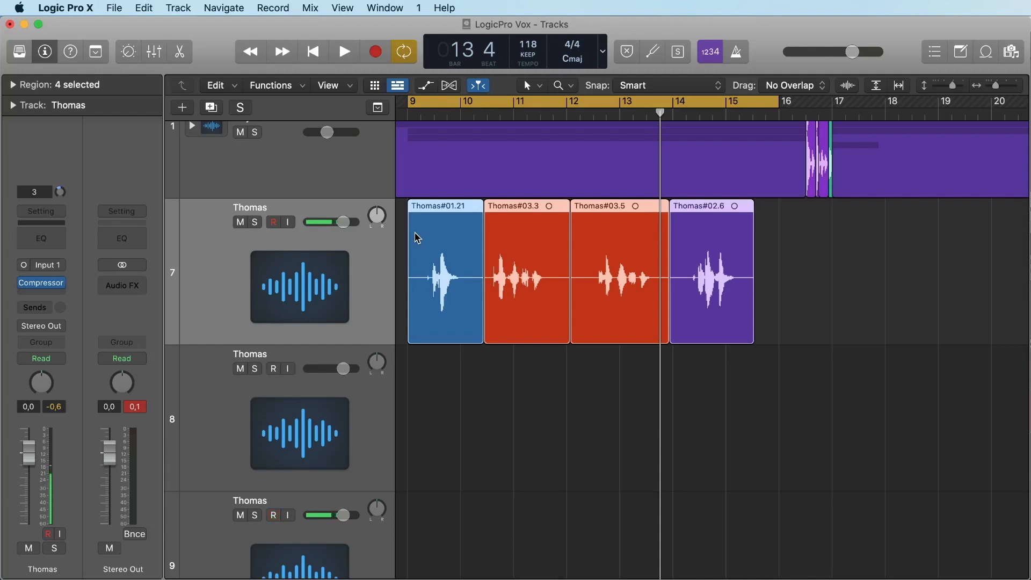
Add a Channel EQ to the vocal track, reposition its window, and toggle the Analyzer off and back on.
{"action": "scroll", "coordinate": [417, 233], "scroll_direction": "right", "scroll_amount": 2}
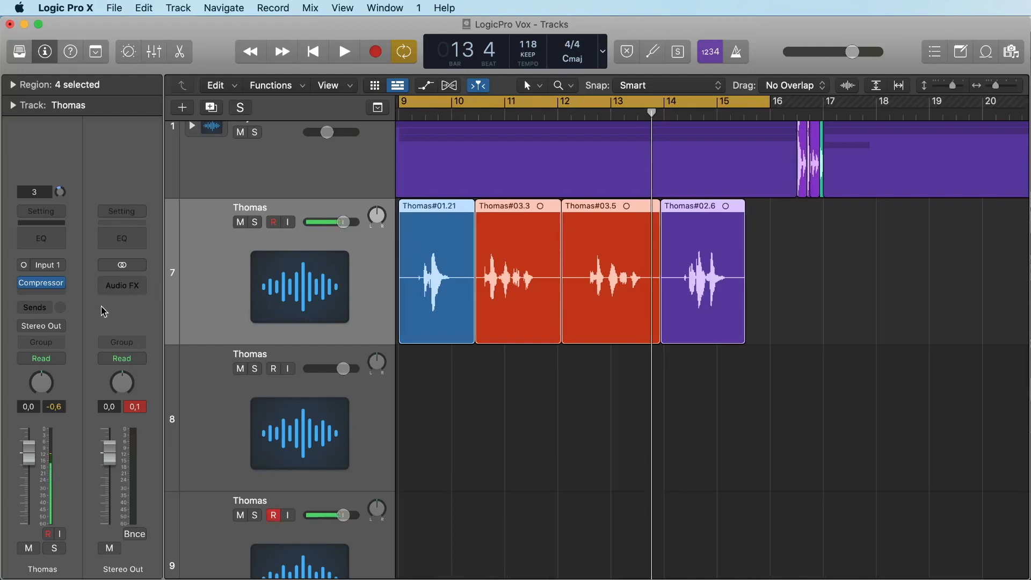
{"action": "left_click", "coordinate": [51, 239]}
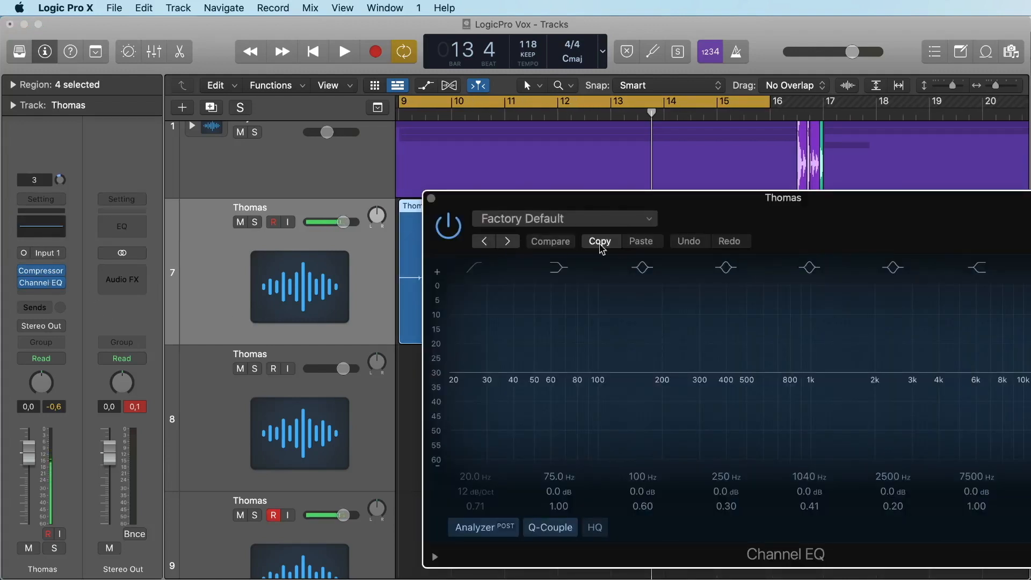
{"action": "left_click_drag", "start_coordinate": [750, 221], "coordinate": [505, 116]}
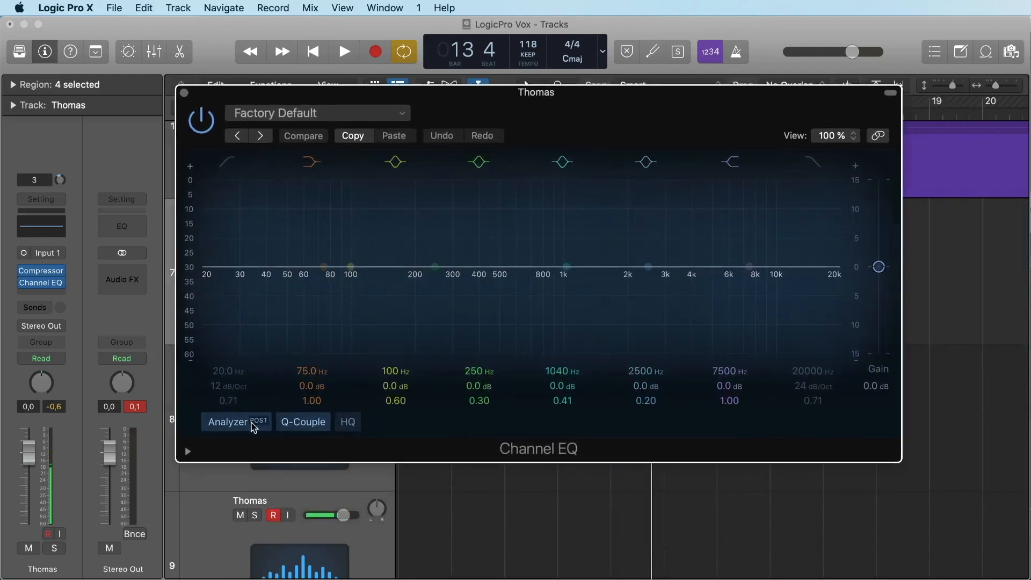
{"action": "left_click", "coordinate": [235, 424]}
{"action": "left_click", "coordinate": [233, 425]}
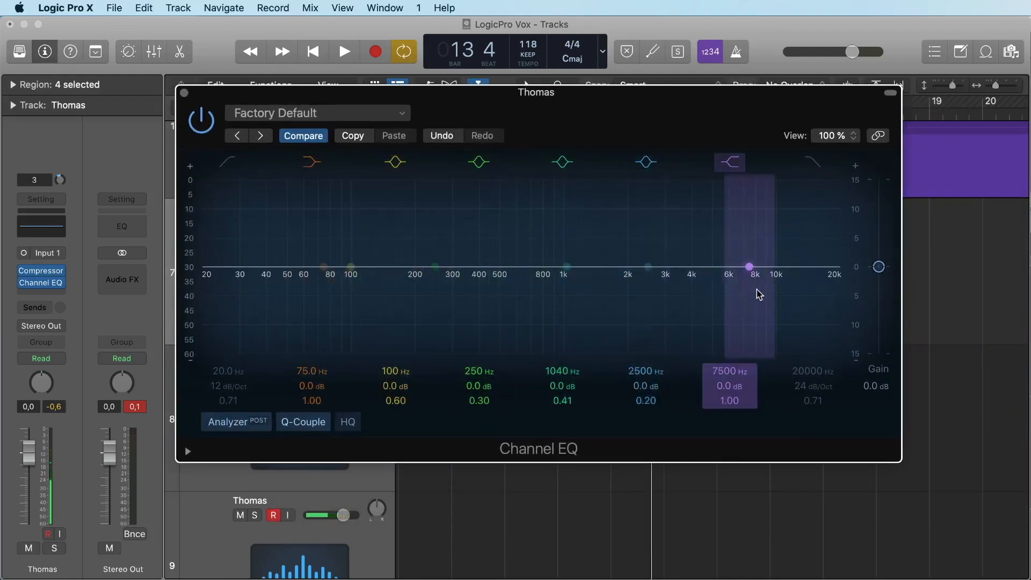
Play and pause short passages of the vocal to examine its frequency spectrum in the Channel EQ analyzer.
{"action": "key", "text": "space"}
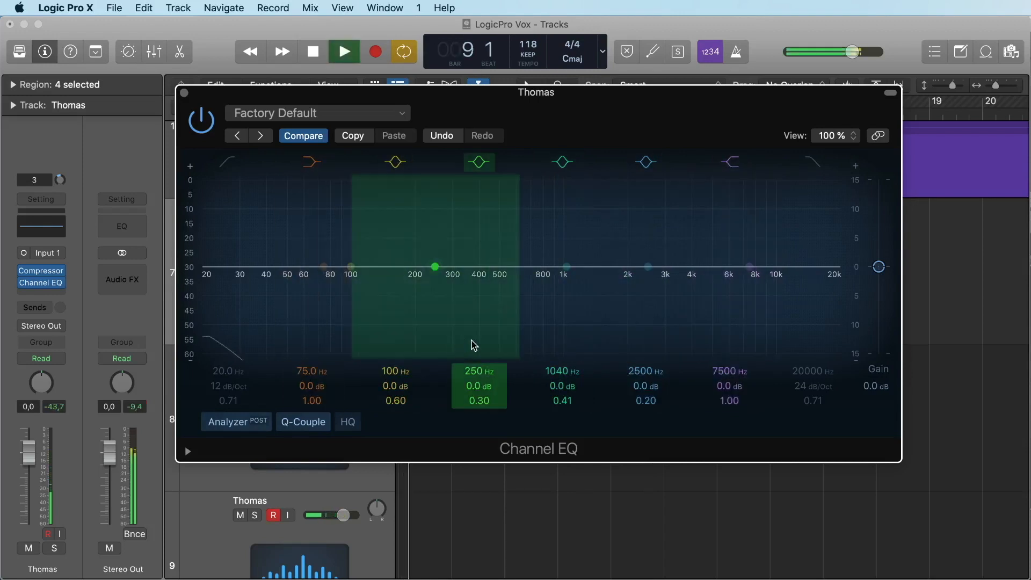
{"action": "key", "text": "space"}
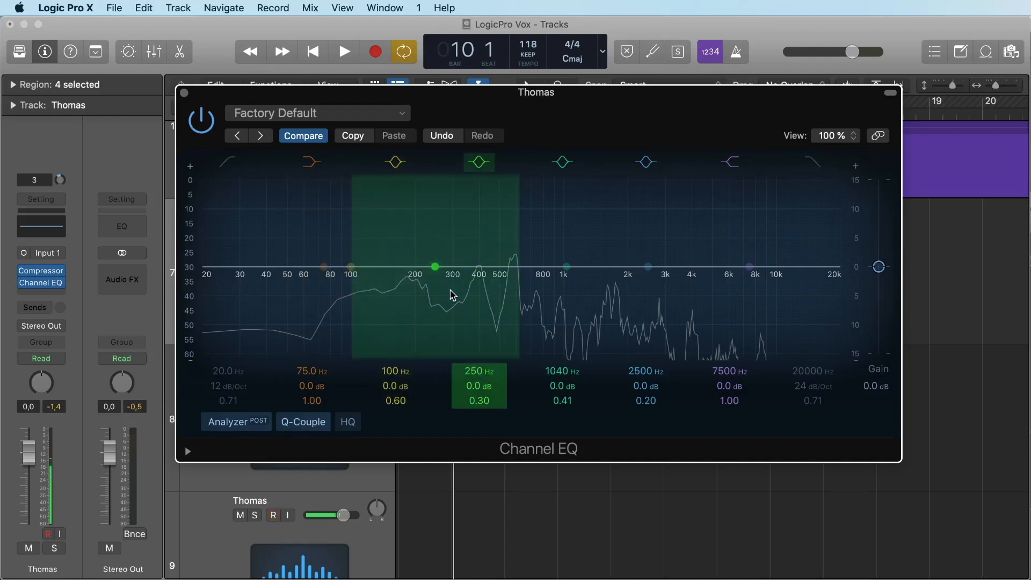
{"action": "key", "text": "space"}
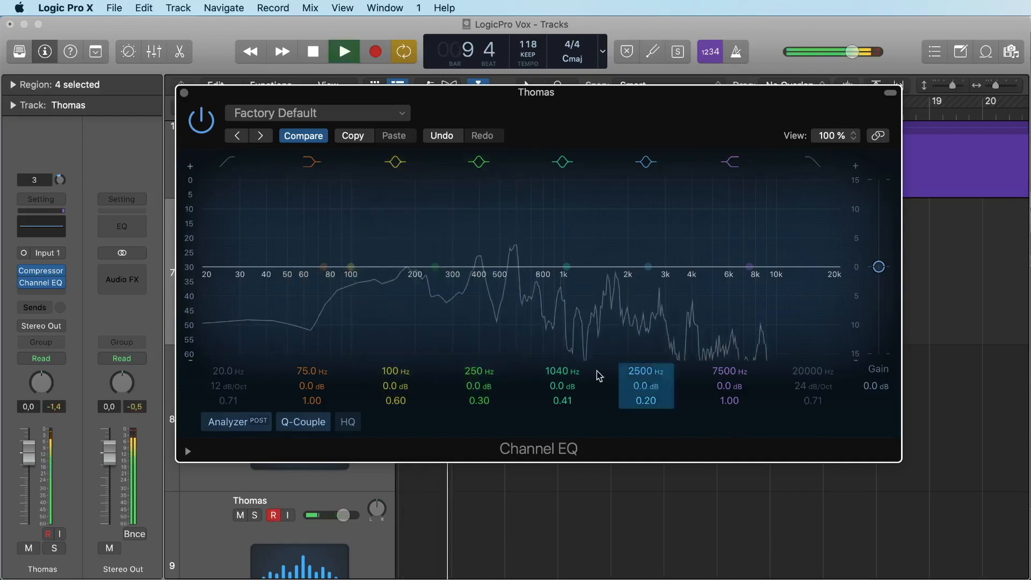
{"action": "key", "text": "space"}
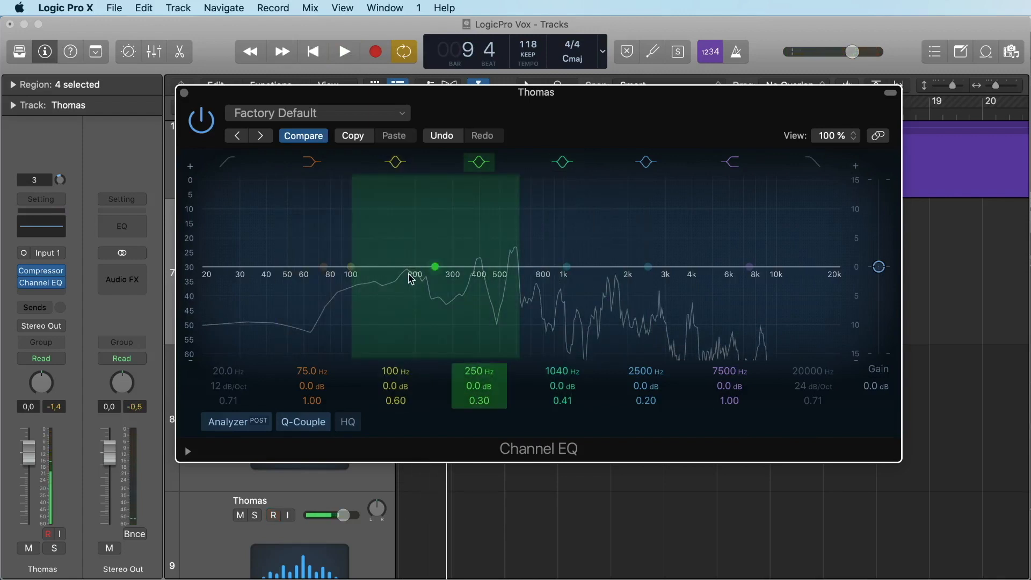
{"action": "key", "text": "space"}
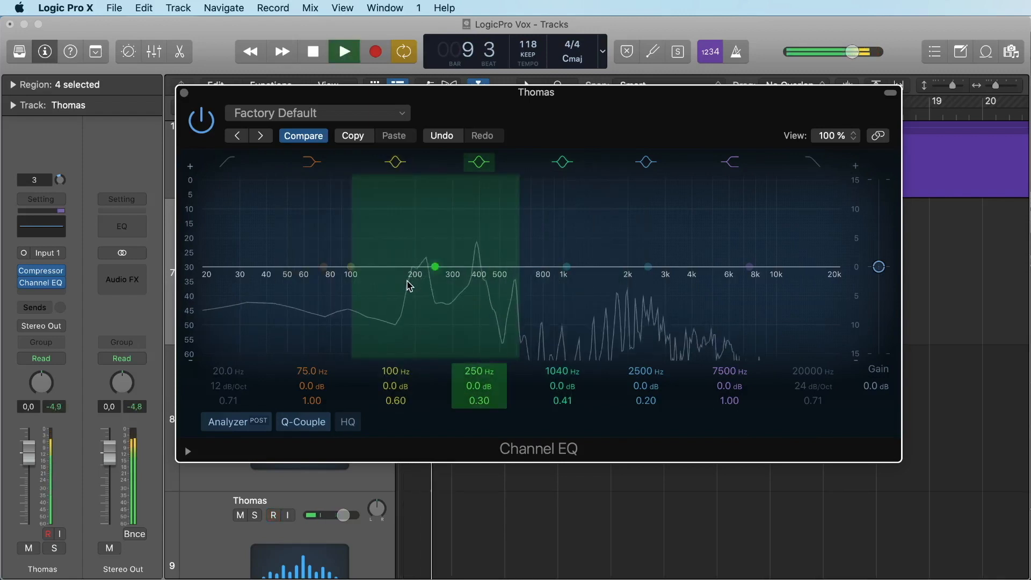
{"action": "key", "text": "space"}
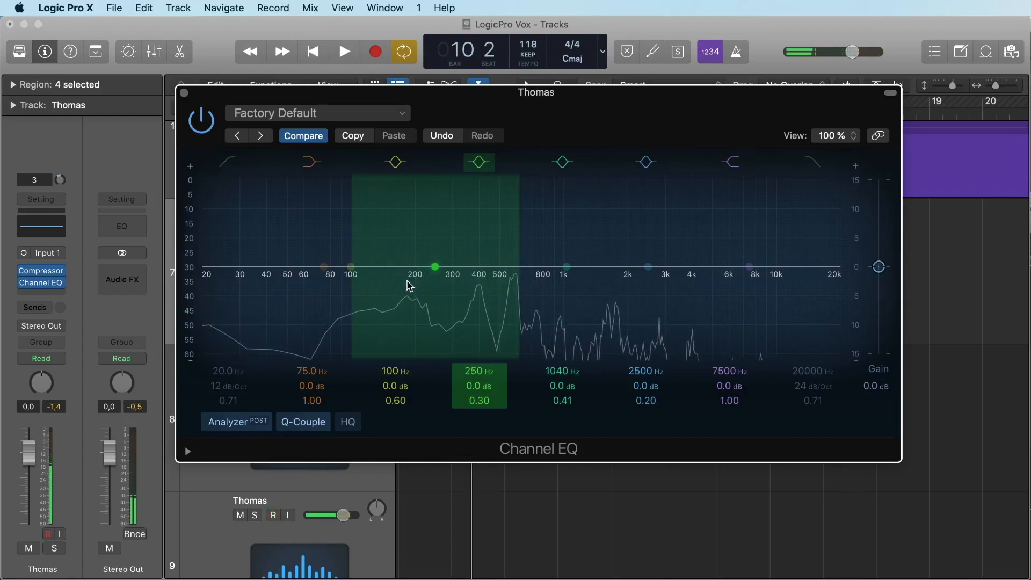
{"action": "key", "text": "space"}
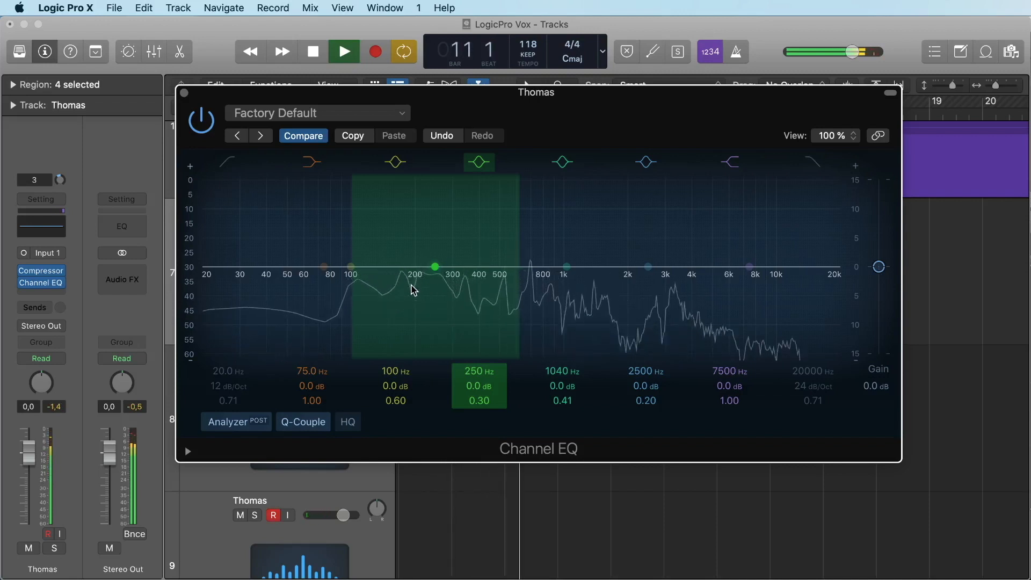
{"action": "key", "text": "space"}
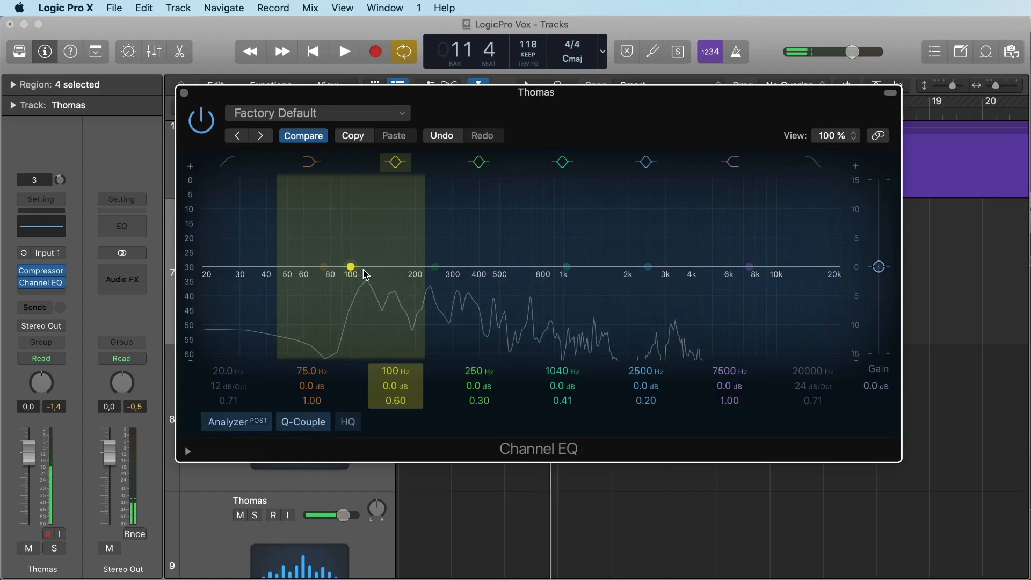
{"action": "key", "text": "space"}
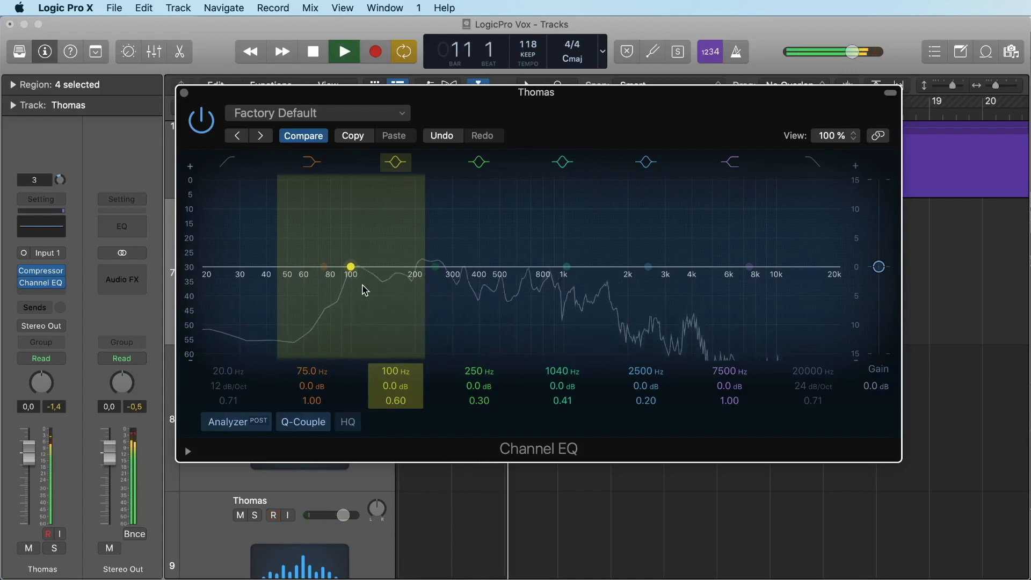
{"action": "key", "text": "space"}
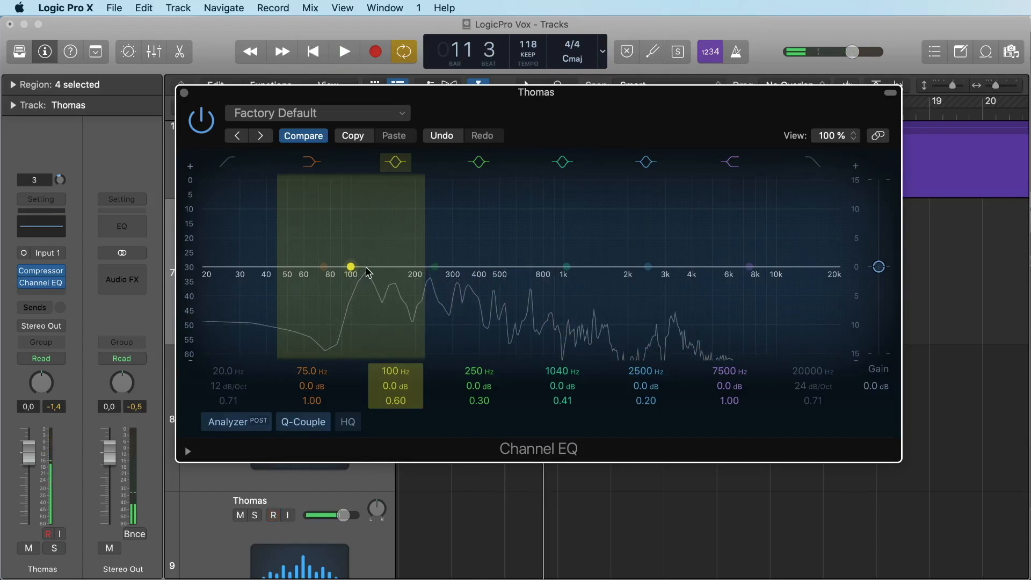
Enable the Channel EQ's low-cut band, audition it, and set its cutoff frequency to 84.5 Hz.
{"action": "left_click", "coordinate": [229, 162]}
{"action": "left_click", "coordinate": [229, 162]}
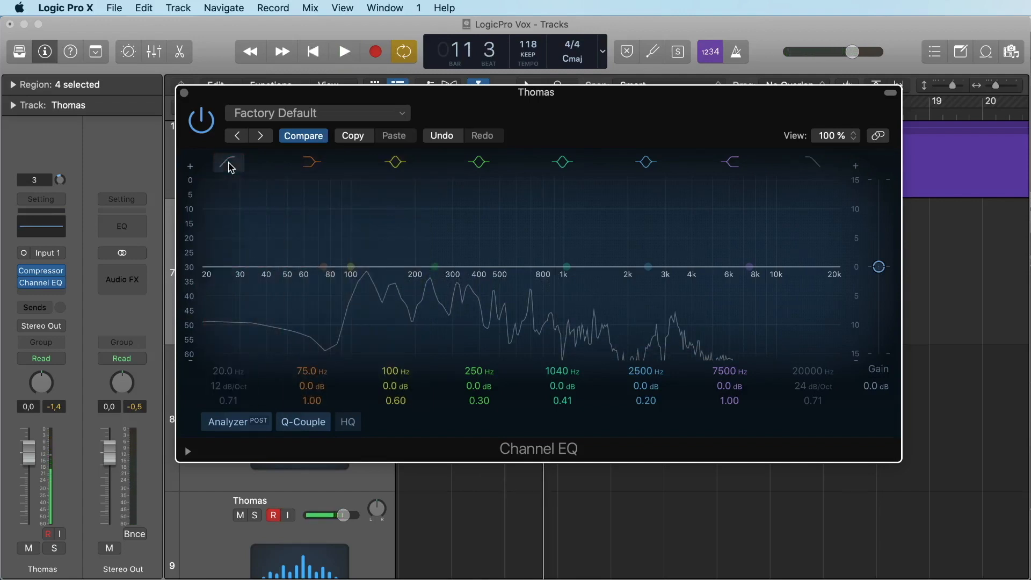
{"action": "left_click", "coordinate": [228, 162]}
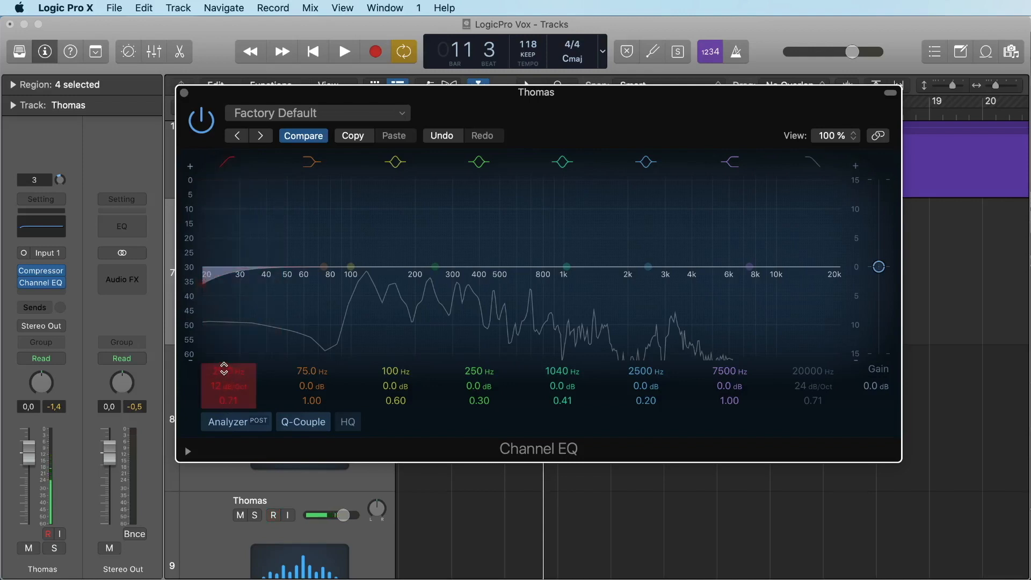
{"action": "left_click_drag", "start_coordinate": [224, 369], "coordinate": [224, 328]}
{"action": "key", "text": "space"}
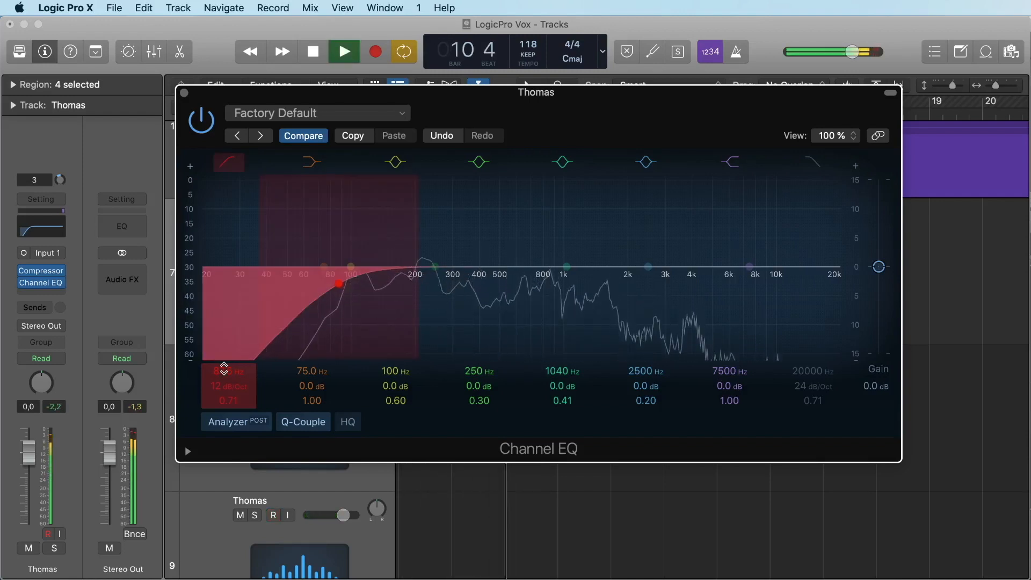
{"action": "key", "text": "space"}
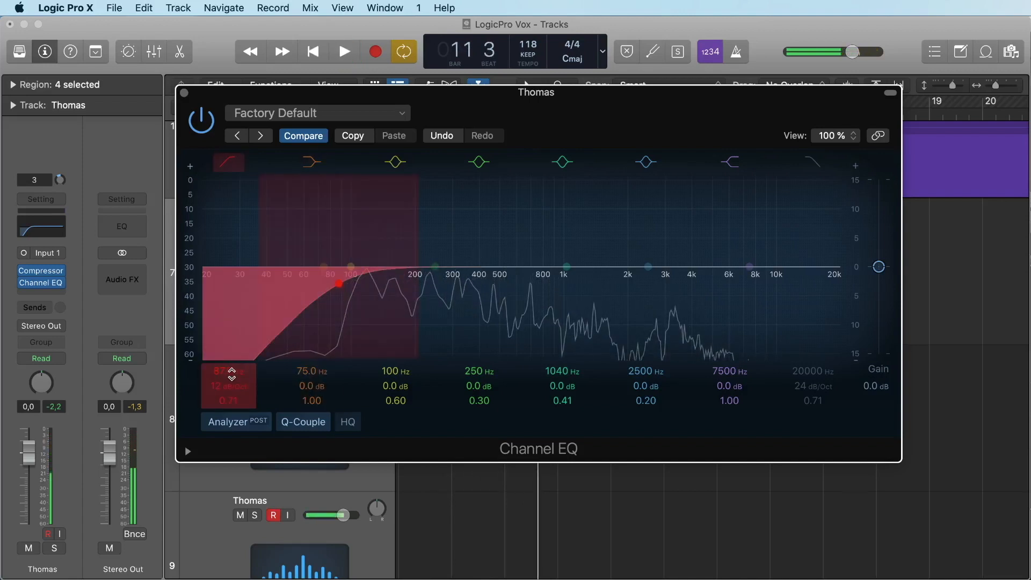
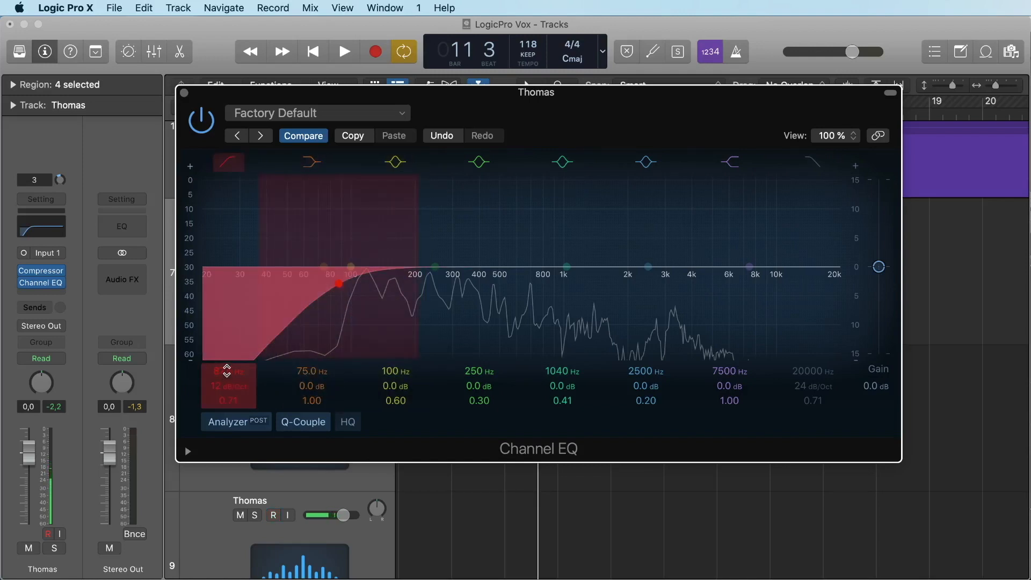
{"action": "left_click_drag", "start_coordinate": [228, 371], "coordinate": [228, 374]}
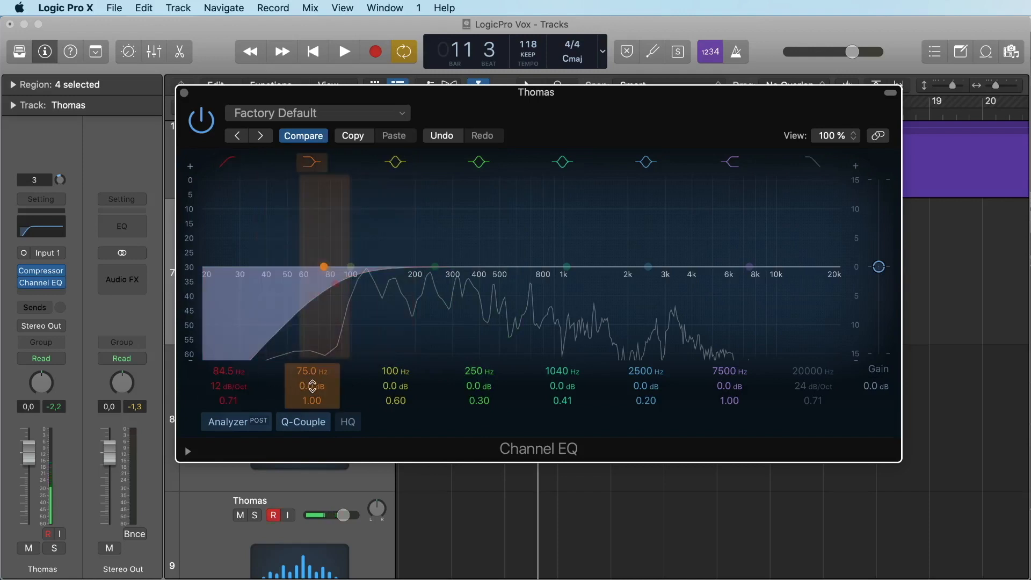
Set the Channel EQ's low-shelf frequency to 244 Hz, try a gain cut, and reset the gain to 0 dB.
{"action": "left_click_drag", "start_coordinate": [309, 370], "coordinate": [309, 365]}
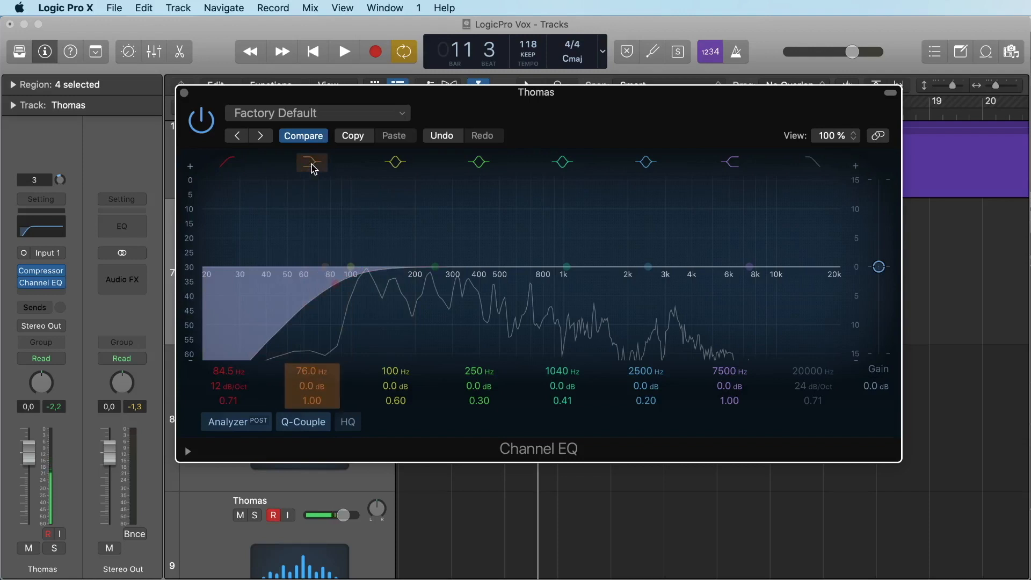
{"action": "left_click_drag", "start_coordinate": [306, 371], "coordinate": [311, 394]}
{"action": "double_click", "coordinate": [306, 386]}
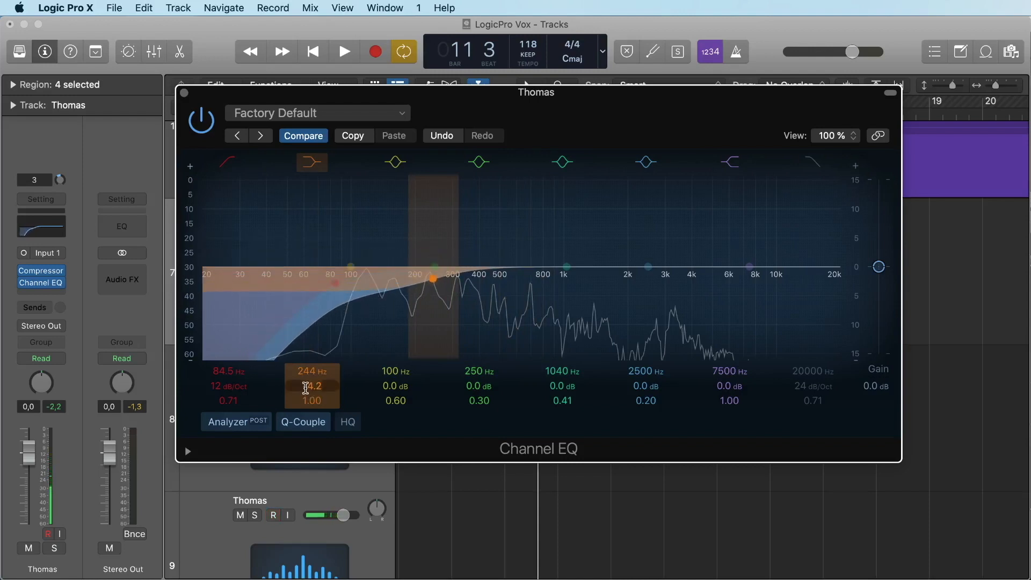
{"action": "type", "text": "0"}
{"action": "key", "text": "Return"}
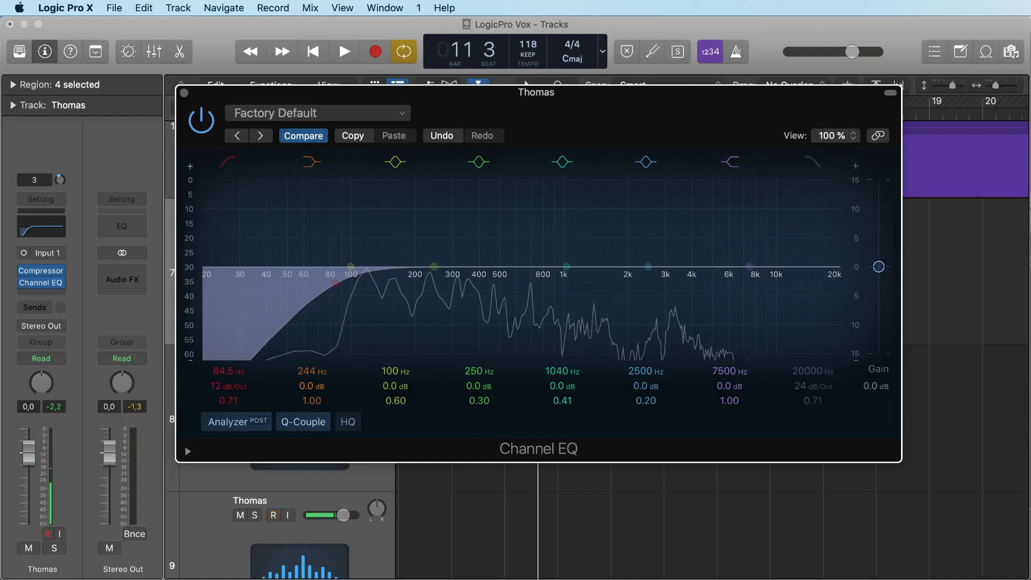
Demonstrate the low shelf by boosting its gain to about +4 dB, cutting it to about -4 dB, and returning it to 0.2 dB.
{"action": "left_click_drag", "start_coordinate": [308, 385], "coordinate": [308, 371]}
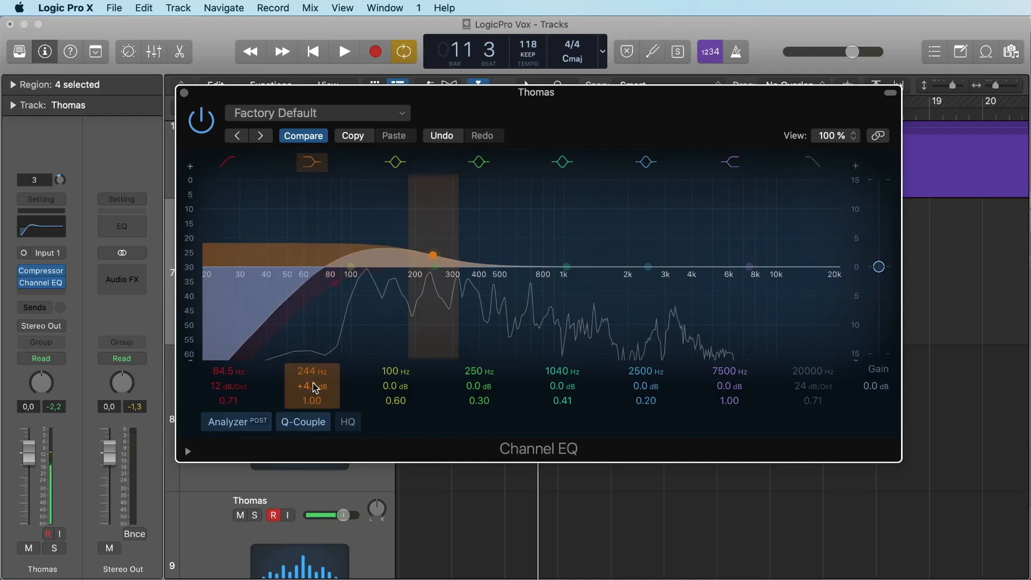
{"action": "left_click_drag", "start_coordinate": [315, 388], "coordinate": [316, 409]}
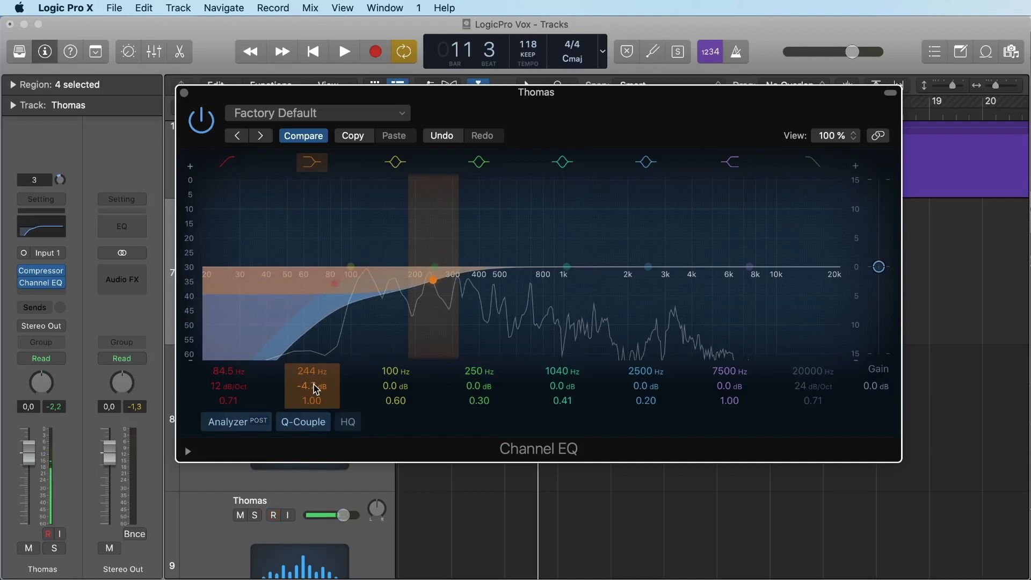
{"action": "left_click_drag", "start_coordinate": [316, 389], "coordinate": [315, 376]}
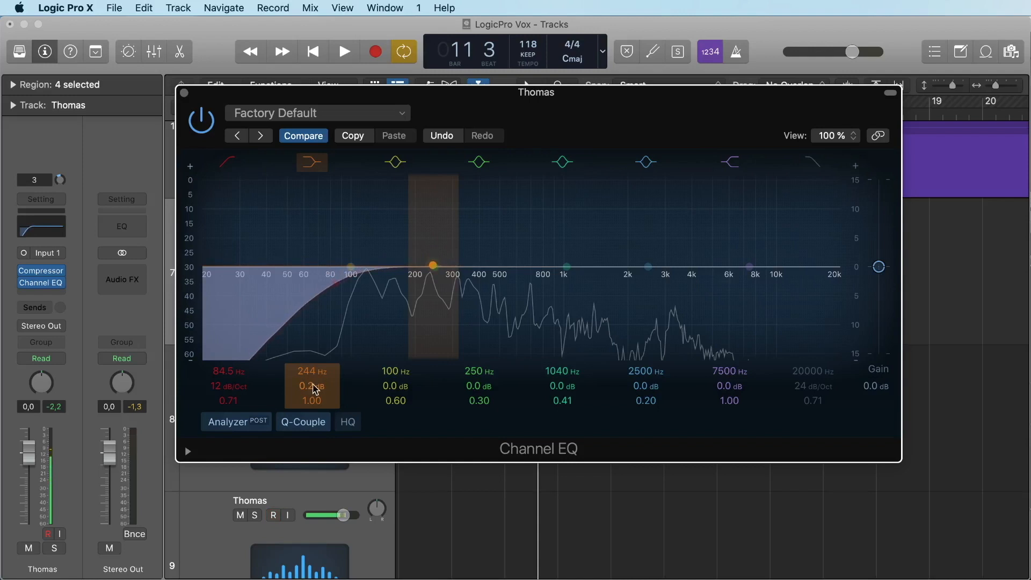
Move the EQ window clear of the ruler and trim the cycle range's start to 10 3 2 42, then 12 2 1 13, auditioning each.
{"action": "left_click_drag", "start_coordinate": [486, 102], "coordinate": [494, 246]}
{"action": "left_click_drag", "start_coordinate": [492, 241], "coordinate": [513, 242]}
{"action": "left_click_drag", "start_coordinate": [400, 102], "coordinate": [482, 102]}
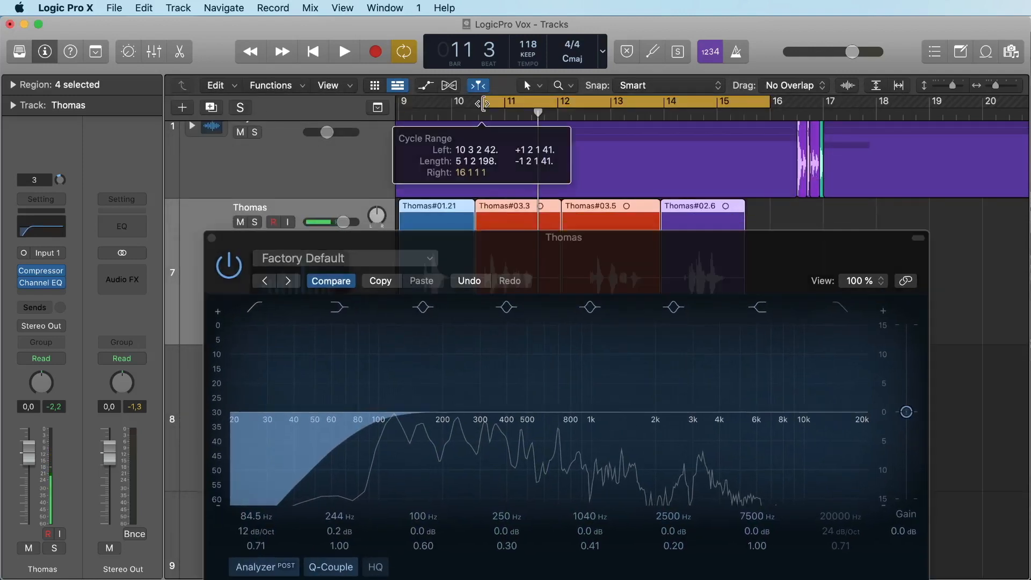
{"action": "key", "text": "space"}
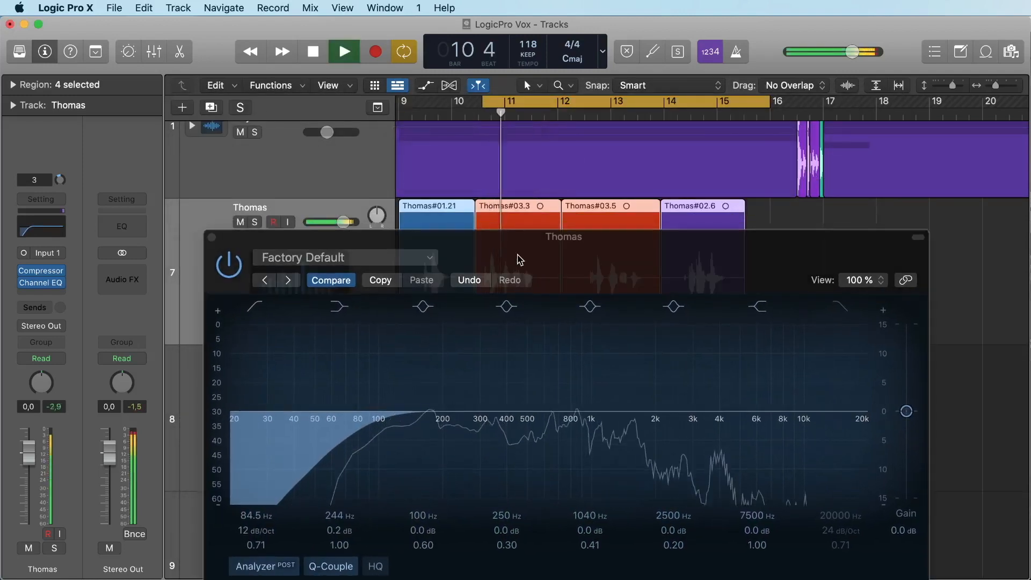
{"action": "key", "text": "space"}
{"action": "left_click", "coordinate": [573, 101], "text": "shift"}
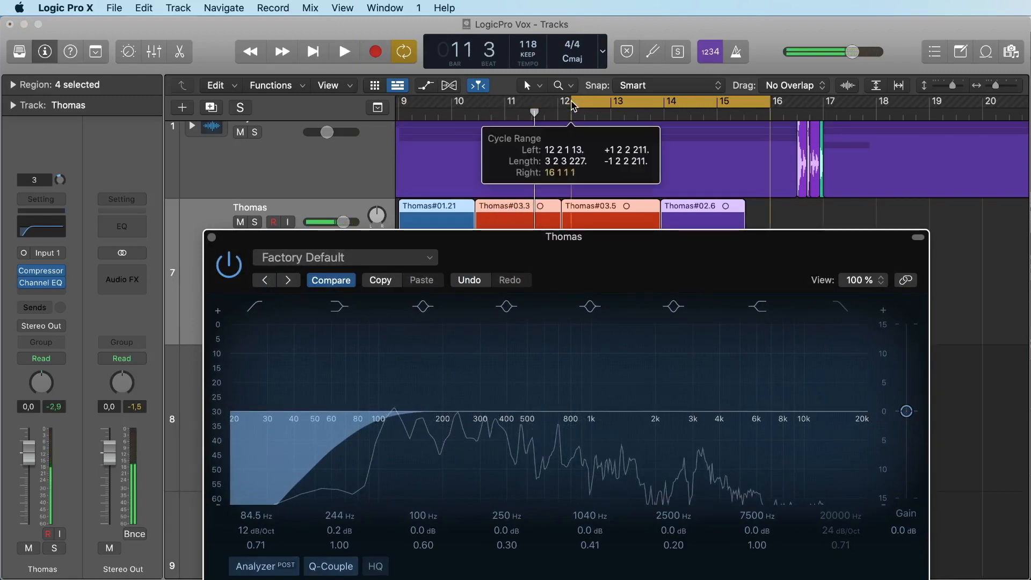
{"action": "key", "text": "space"}
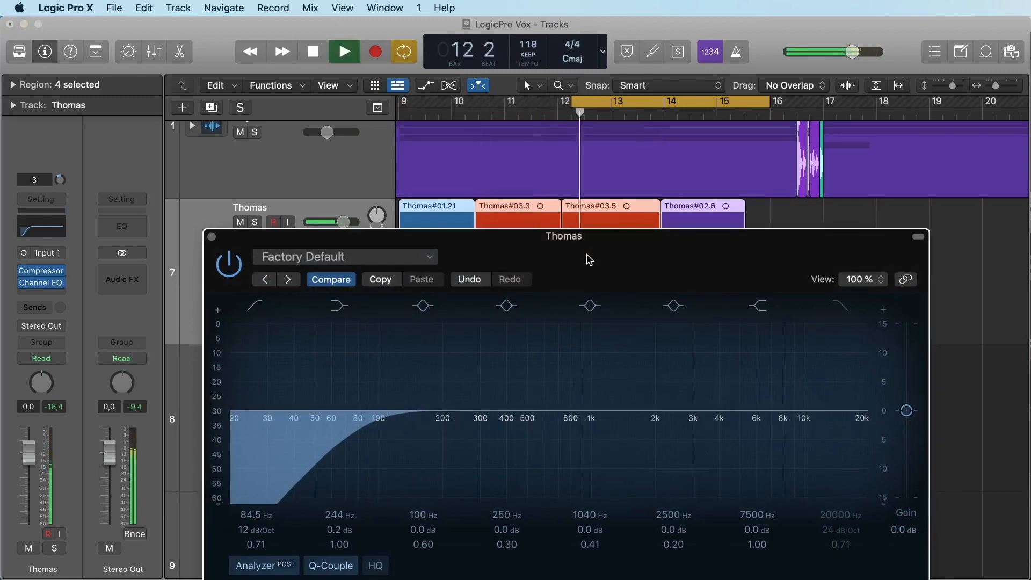
Move the Channel EQ window fully into view, boost the low shelf's gain to +4.3 dB, and audition it.
{"action": "left_click_drag", "start_coordinate": [590, 259], "coordinate": [582, 191]}
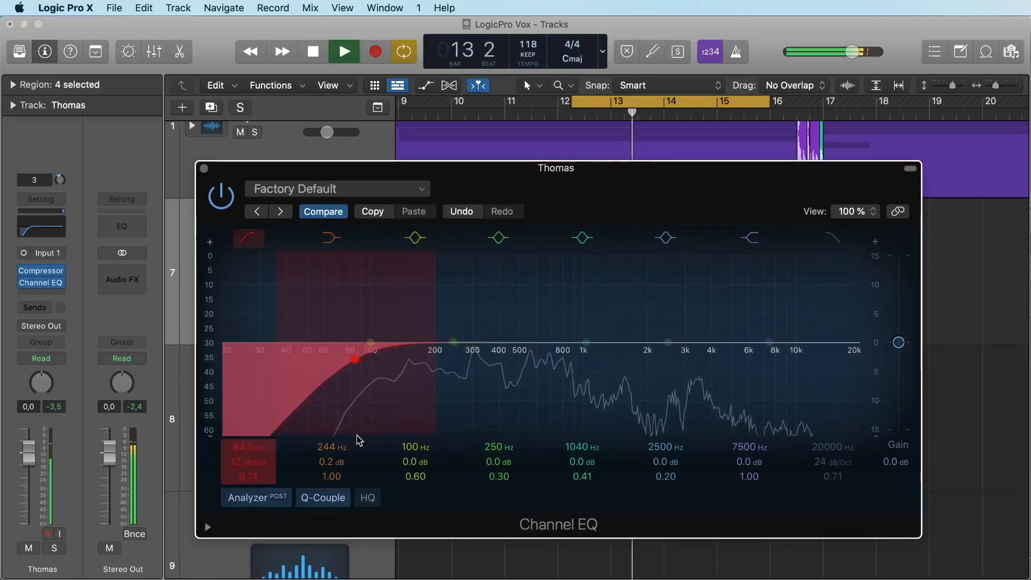
{"action": "key", "text": "space"}
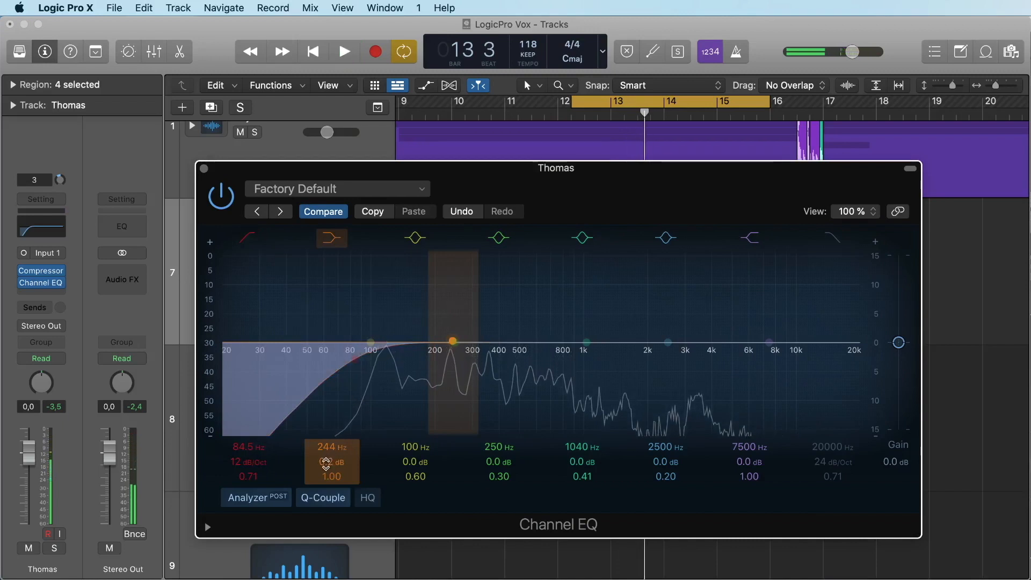
{"action": "left_click_drag", "start_coordinate": [452, 341], "coordinate": [452, 329]}
{"action": "left_click_drag", "start_coordinate": [329, 464], "coordinate": [329, 462]}
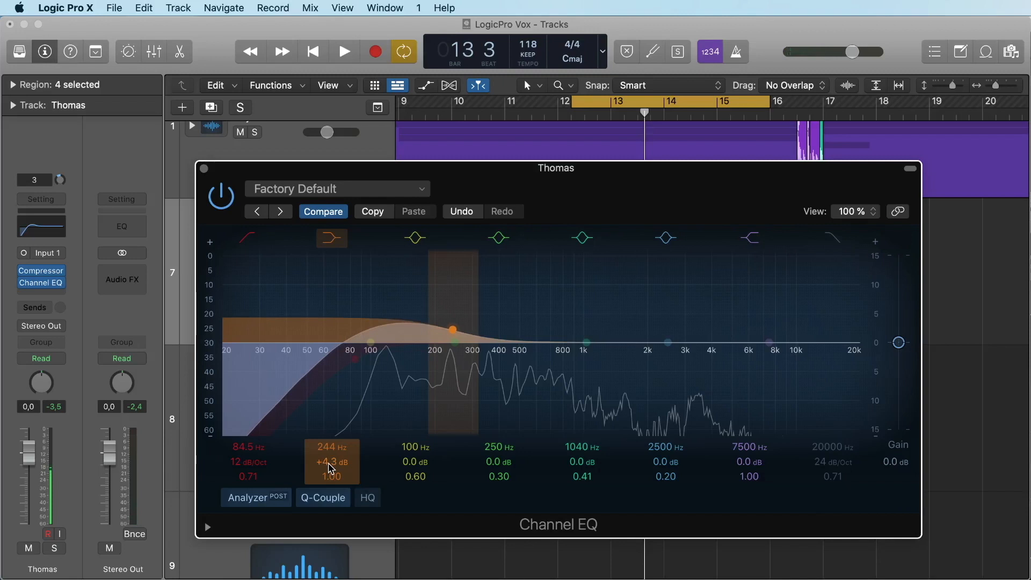
{"action": "key", "text": "space"}
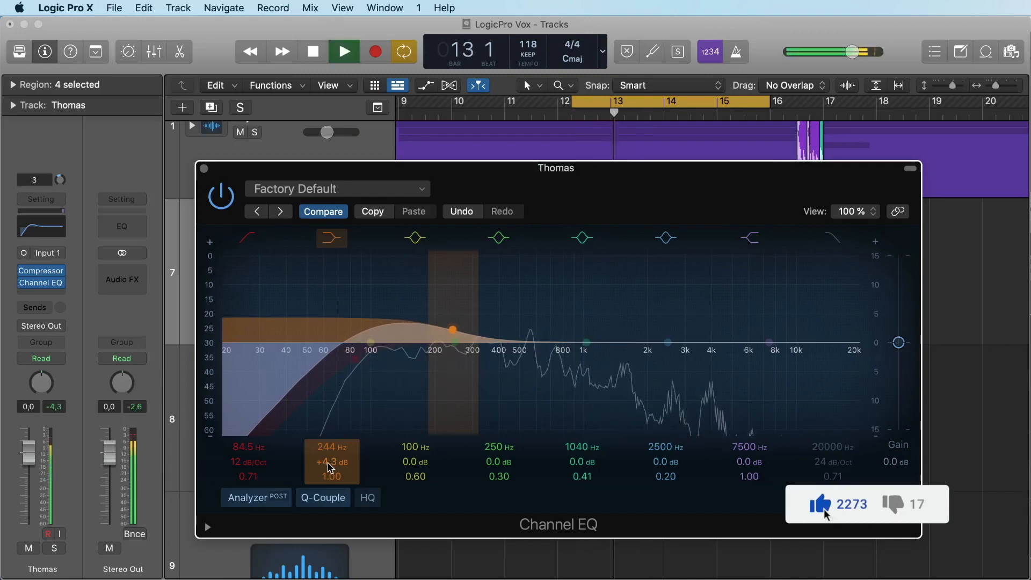
{"action": "key", "text": "space"}
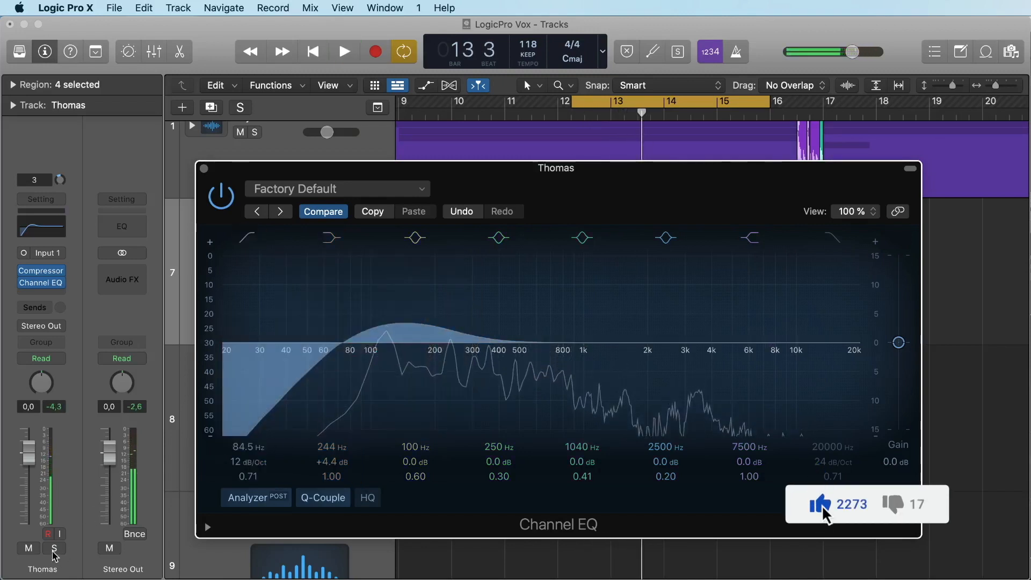
Solo the vocal track, cut the Channel EQ's low-shelf gain to about -6 dB, and audition the change.
{"action": "left_click", "coordinate": [54, 548]}
{"action": "key", "text": "space"}
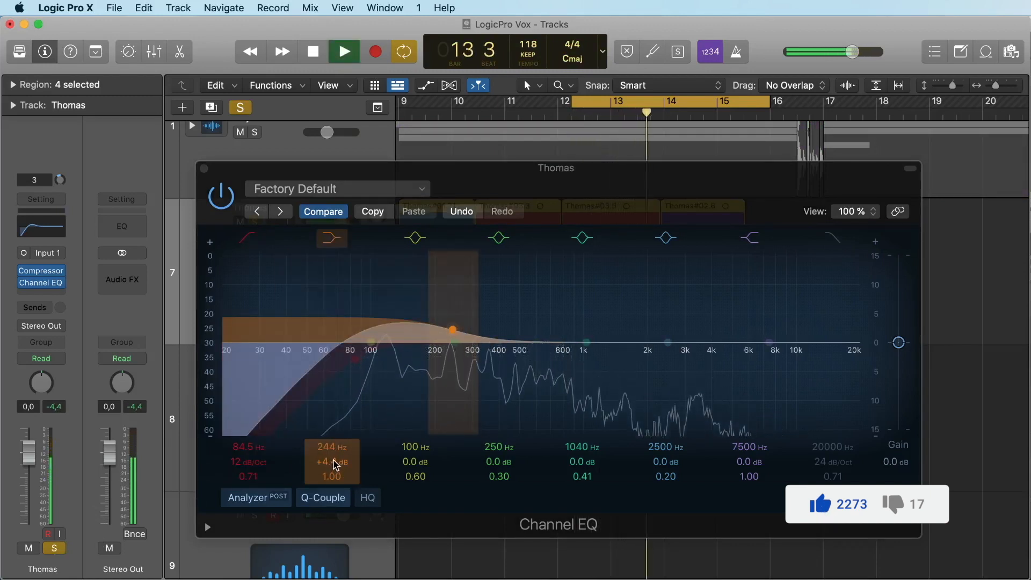
{"action": "key", "text": "space"}
{"action": "left_click_drag", "start_coordinate": [334, 465], "coordinate": [334, 465]}
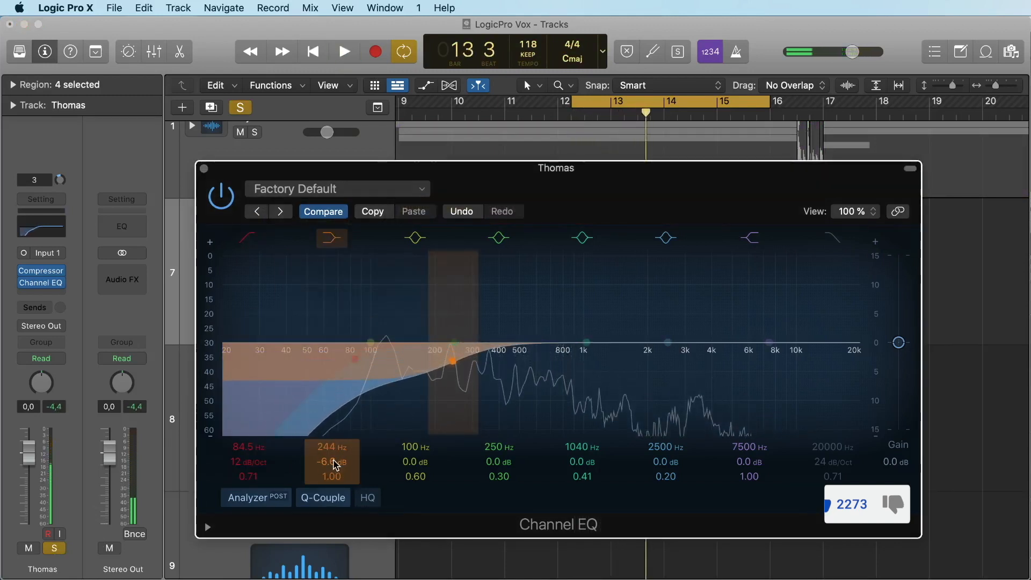
{"action": "key", "text": "space"}
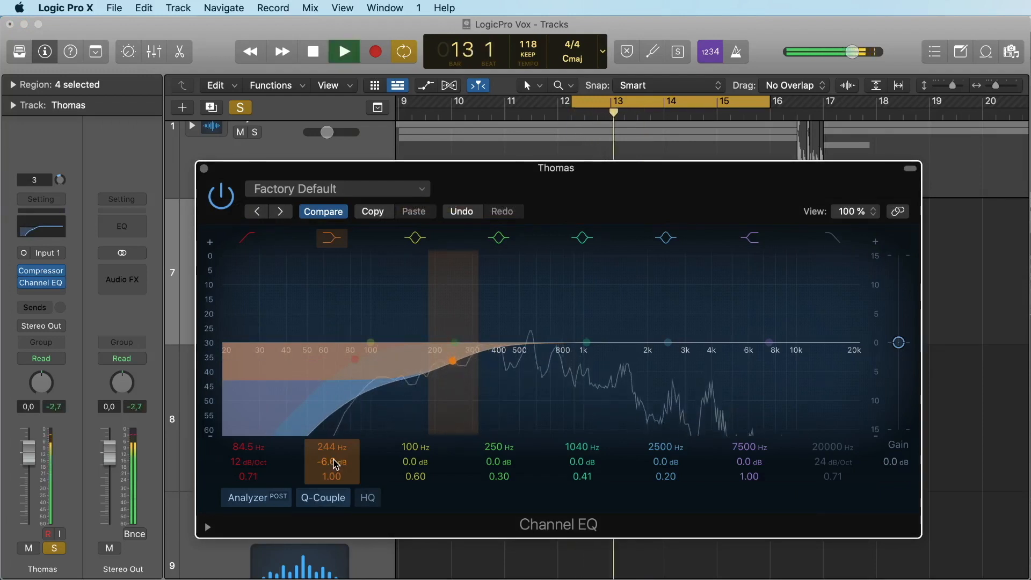
{"action": "key", "text": "space"}
Reset the low shelf's gain to 0 dB for comparison, then set it to -1.4 dB and audition the vocal.
{"action": "left_click_drag", "start_coordinate": [335, 465], "coordinate": [331, 461]}
{"action": "key", "text": "space"}
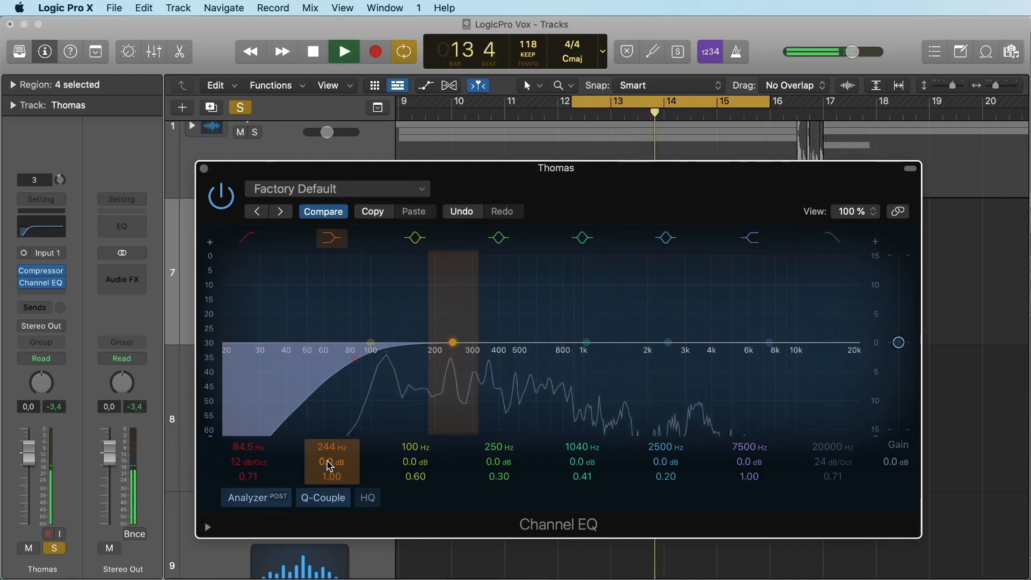
{"action": "key", "text": "space"}
{"action": "left_click_drag", "start_coordinate": [331, 465], "coordinate": [330, 471]}
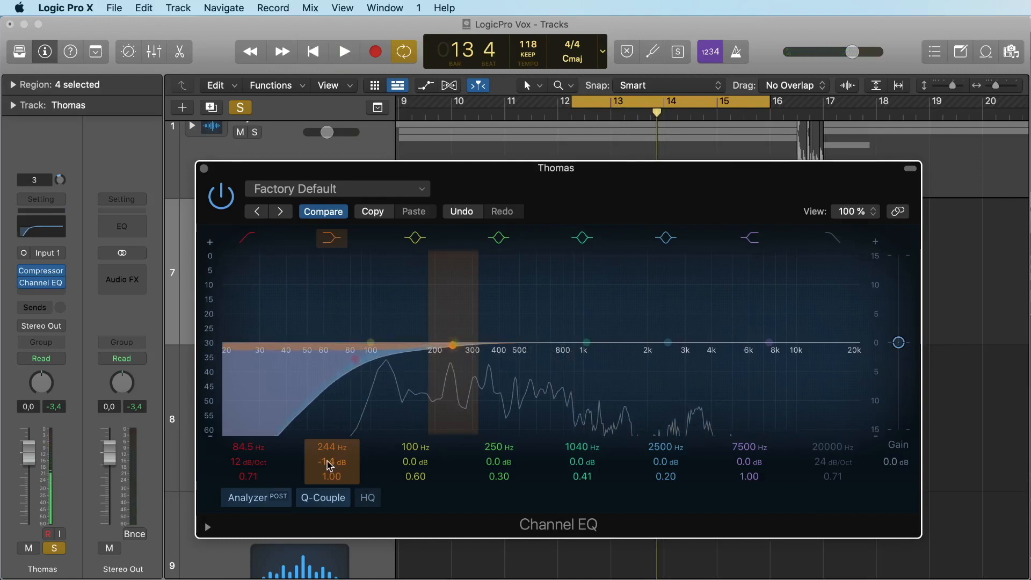
{"action": "key", "text": "space"}
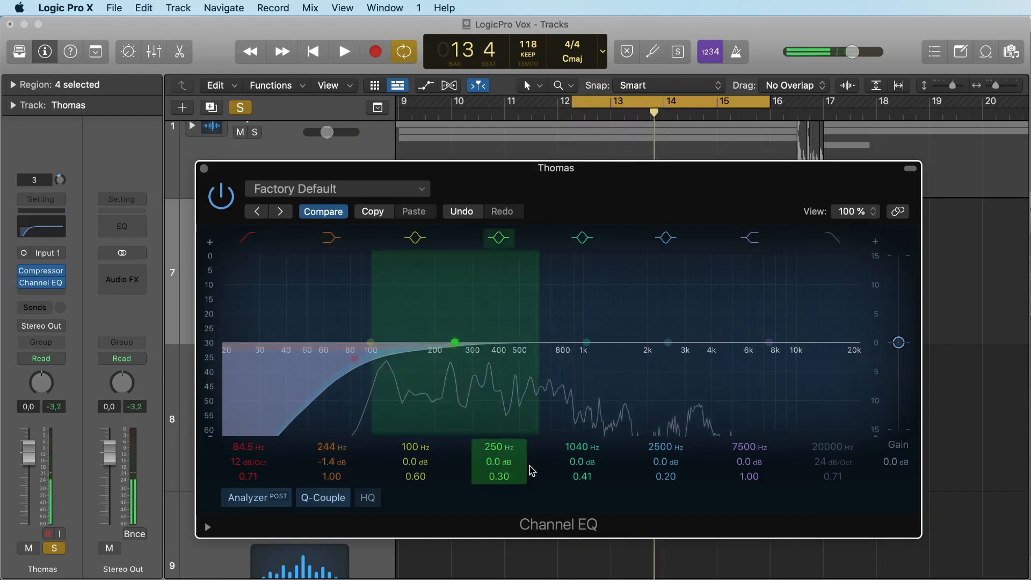
{"action": "key", "text": "space"}
Move the 250 Hz bell band to 580 Hz, boost its gain to about +7 dB, and audition it.
{"action": "left_click", "coordinate": [516, 471]}
{"action": "left_click_drag", "start_coordinate": [495, 450], "coordinate": [495, 413]}
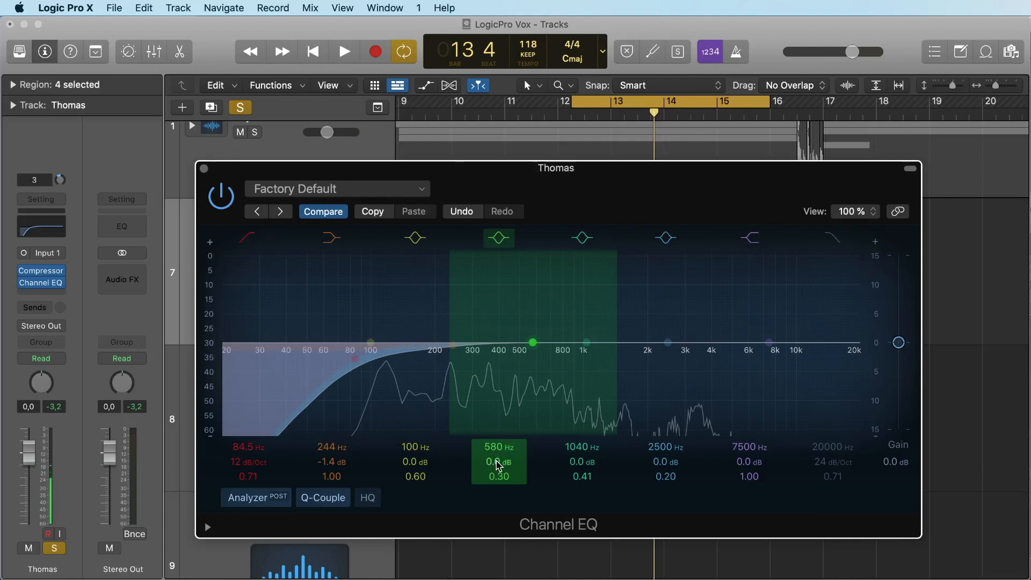
{"action": "left_click_drag", "start_coordinate": [498, 465], "coordinate": [499, 466]}
{"action": "key", "text": "space"}
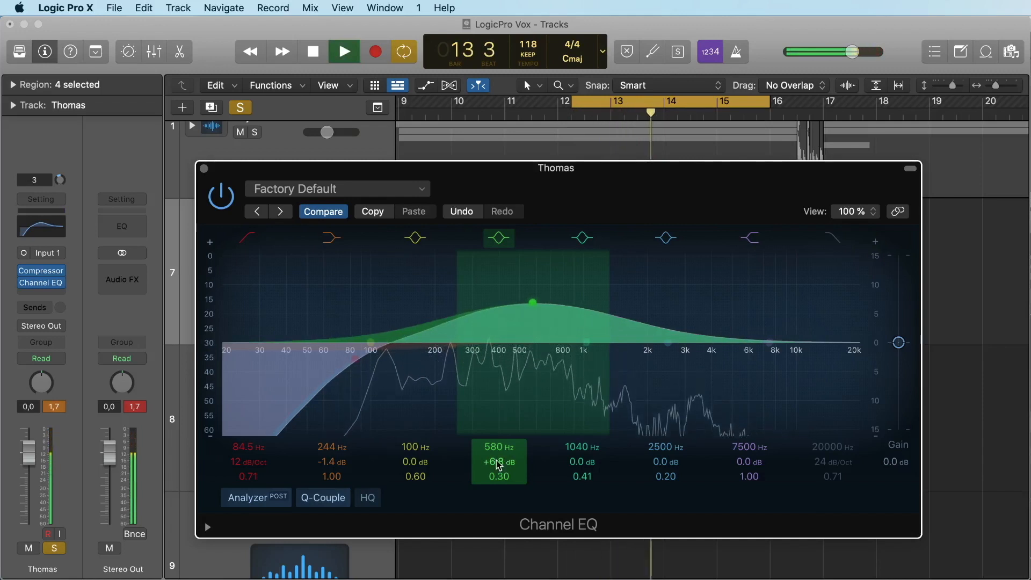
{"action": "key", "text": "space"}
Set the green bell band to 645 Hz with a -6.0 dB gain cut and audition it.
{"action": "mouse_move", "coordinate": [494, 452]}
{"action": "left_mouse_down"}
{"action": "mouse_move", "coordinate": [494, 443]}
{"action": "mouse_move", "coordinate": [495, 470]}
{"action": "left_mouse_up"}
{"action": "key", "text": "space"}
{"action": "key", "text": "space"}
{"action": "key", "text": "space"}
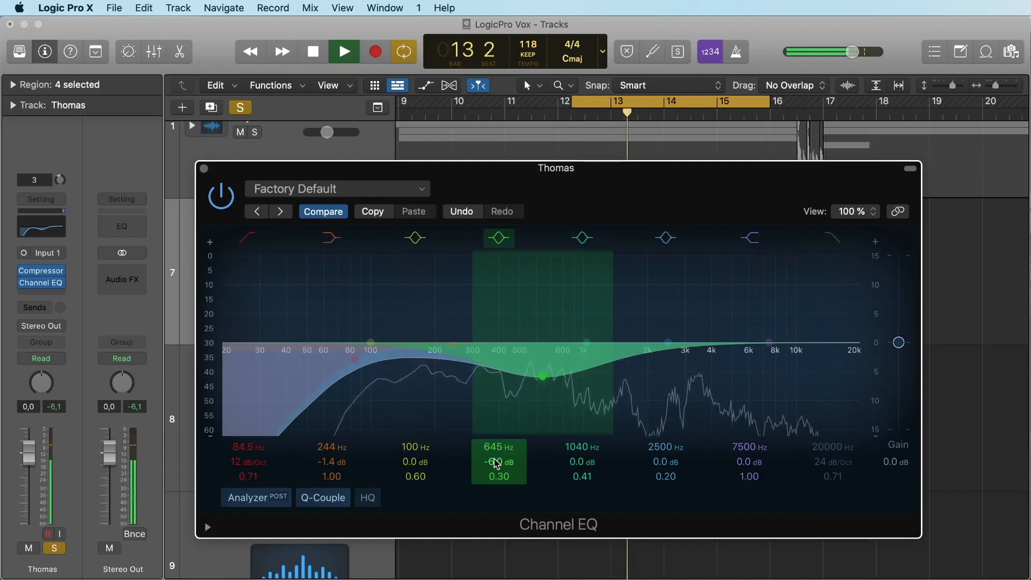
{"action": "key", "text": "space"}
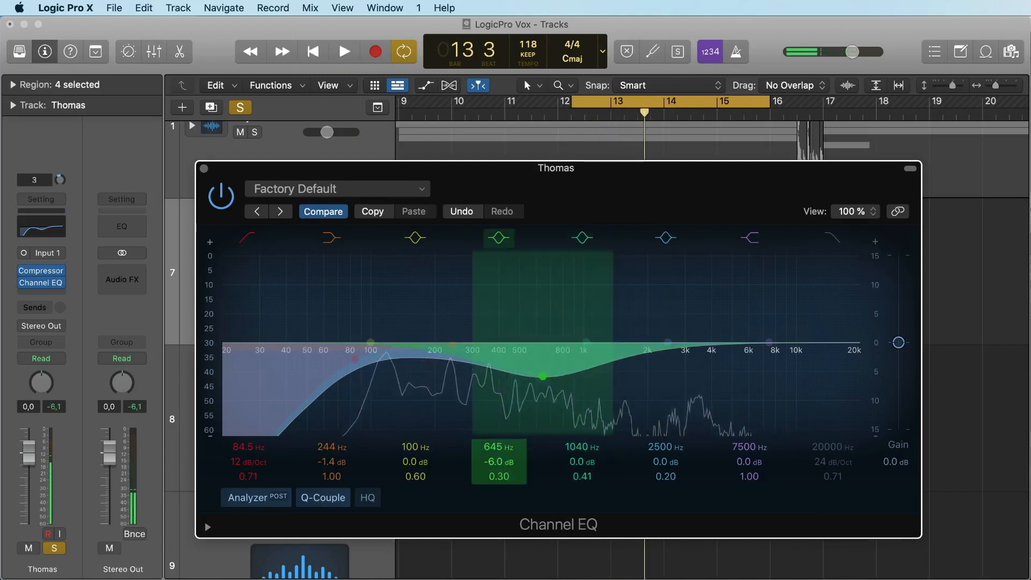
Reset the 645 Hz band's gain to 0 dB for comparison, then set a -1.7 dB cut and audition it.
{"action": "left_click_drag", "start_coordinate": [542, 376], "coordinate": [542, 342]}
{"action": "key", "text": "space"}
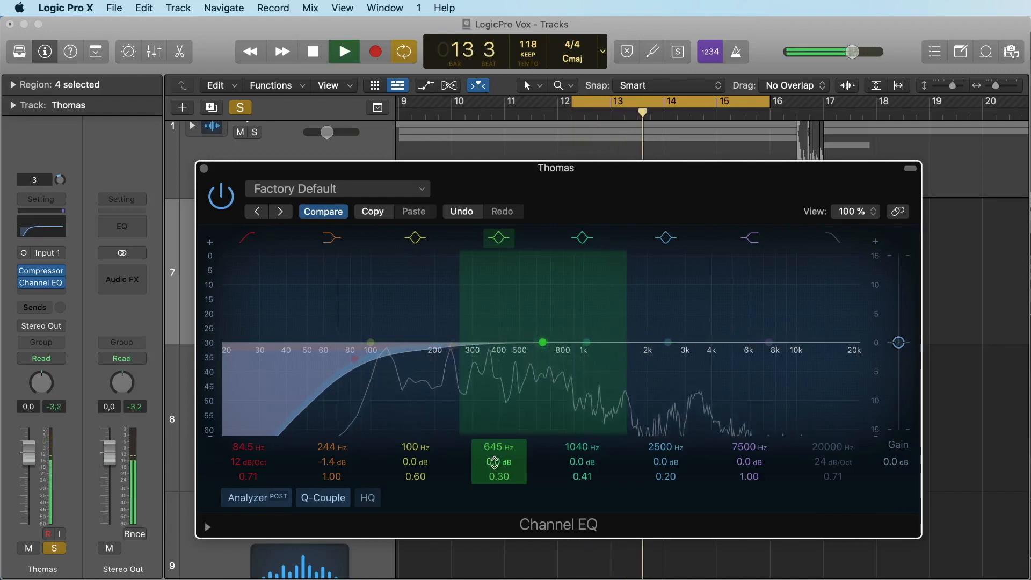
{"action": "key", "text": "space"}
{"action": "left_click_drag", "start_coordinate": [496, 461], "coordinate": [496, 470]}
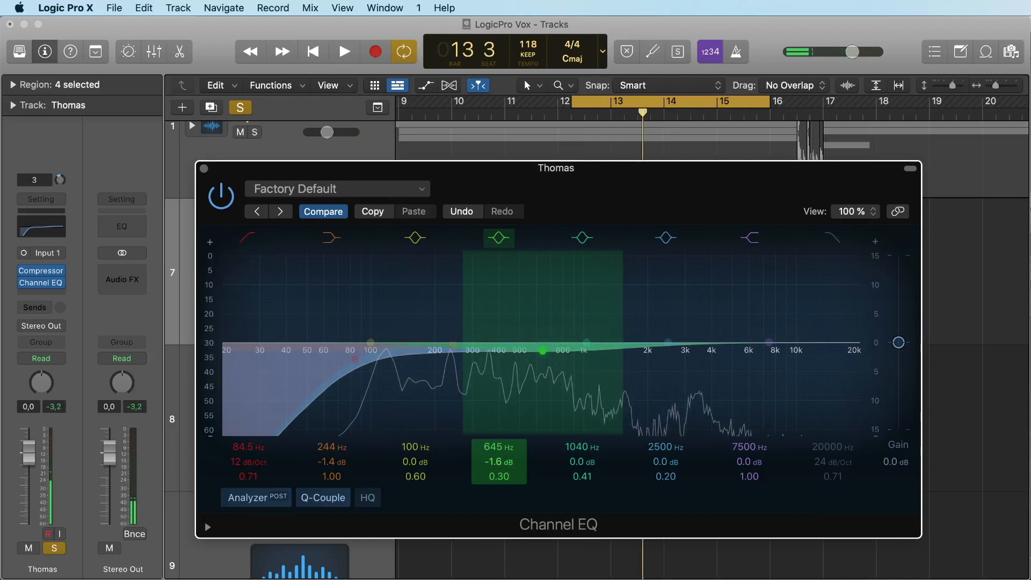
{"action": "key", "text": "space"}
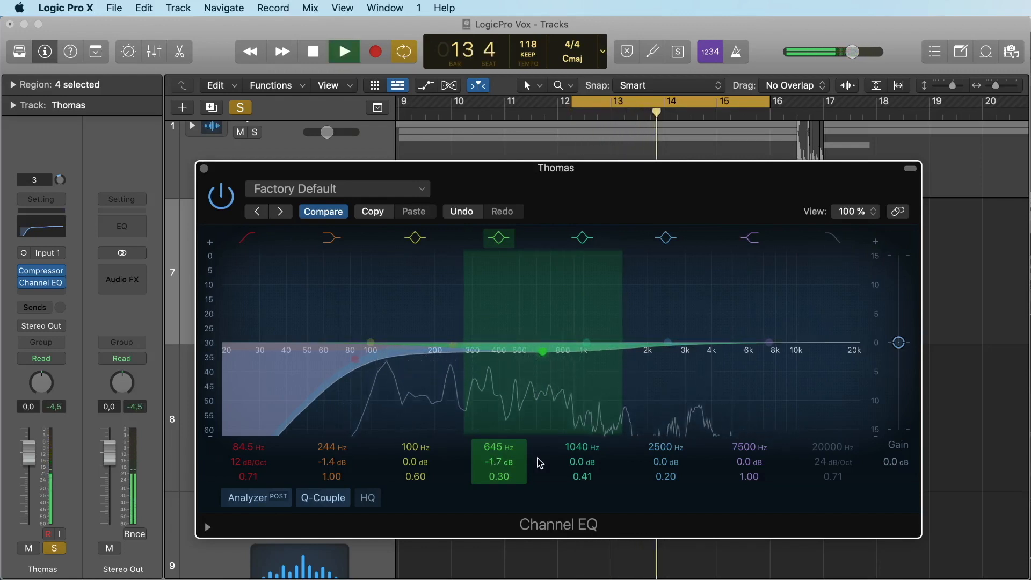
{"action": "key", "text": "space"}
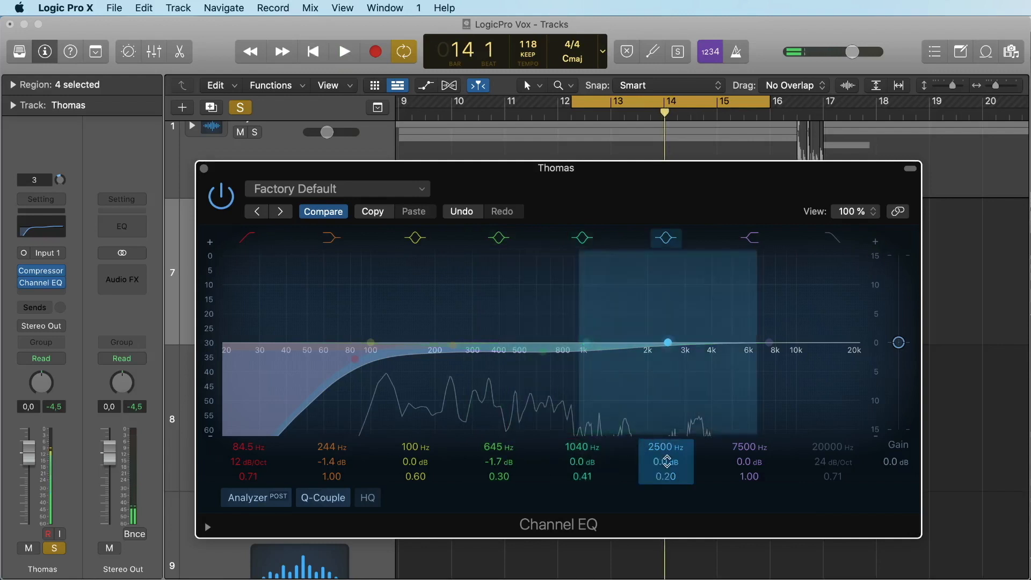
Set the 2500 Hz bell band to 2420 Hz with a +1.8 dB gain boost and audition it.
{"action": "left_click_drag", "start_coordinate": [670, 448], "coordinate": [670, 452]}
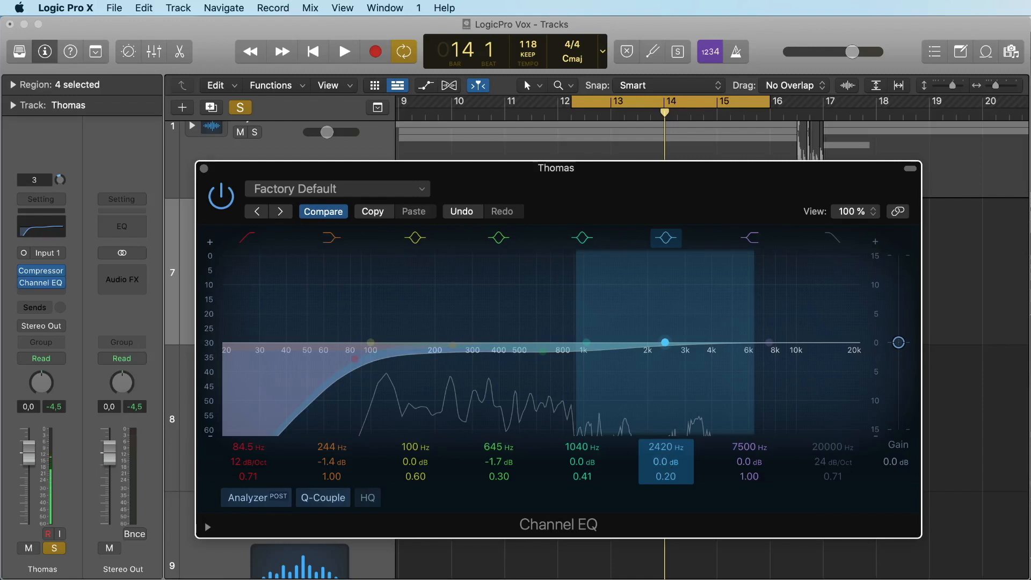
{"action": "mouse_move", "coordinate": [665, 462]}
{"action": "left_mouse_down"}
{"action": "mouse_move", "coordinate": [665, 478]}
{"action": "mouse_move", "coordinate": [677, 460]}
{"action": "mouse_move", "coordinate": [661, 472]}
{"action": "left_mouse_up"}
{"action": "key", "text": "space"}
{"action": "left_click", "coordinate": [746, 446]}
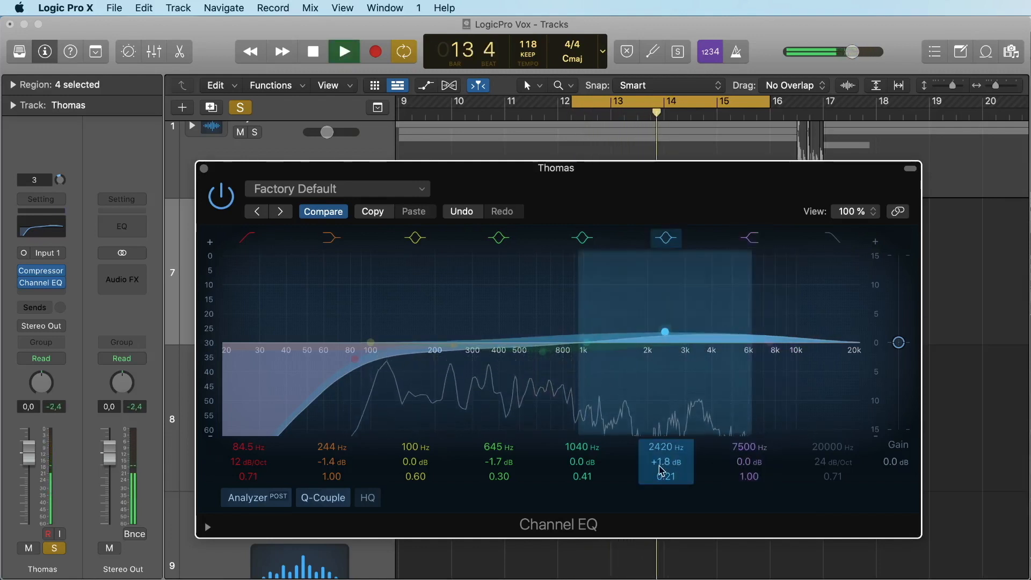
{"action": "key", "text": "space"}
Set the high shelf to 8750 Hz with +1.9 dB gain, audition the full EQ, and close its window.
{"action": "left_click_drag", "start_coordinate": [730, 447], "coordinate": [730, 443]}
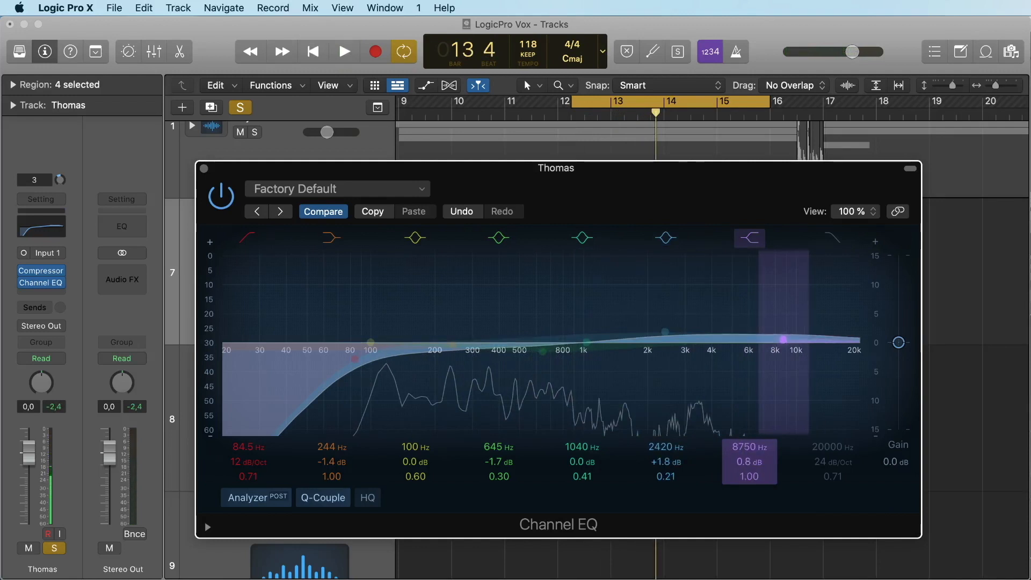
{"action": "left_click_drag", "start_coordinate": [749, 461], "coordinate": [749, 457]}
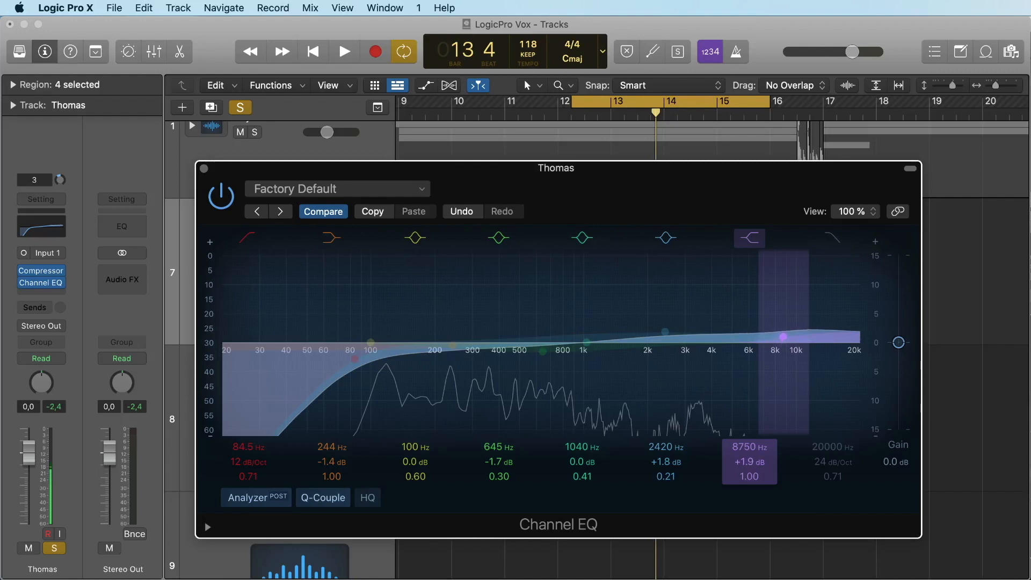
{"action": "key", "text": "space"}
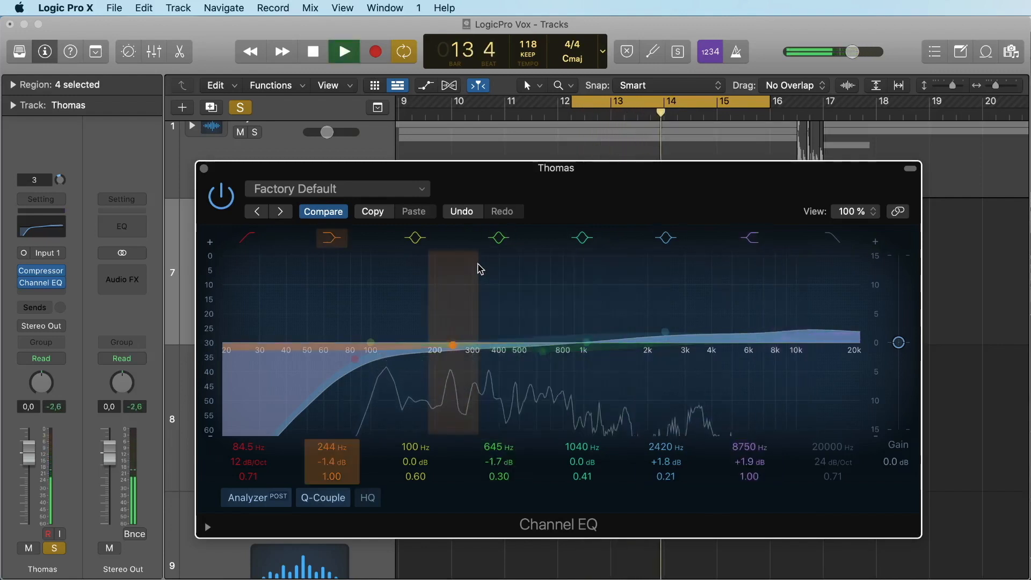
{"action": "left_click", "coordinate": [204, 169]}
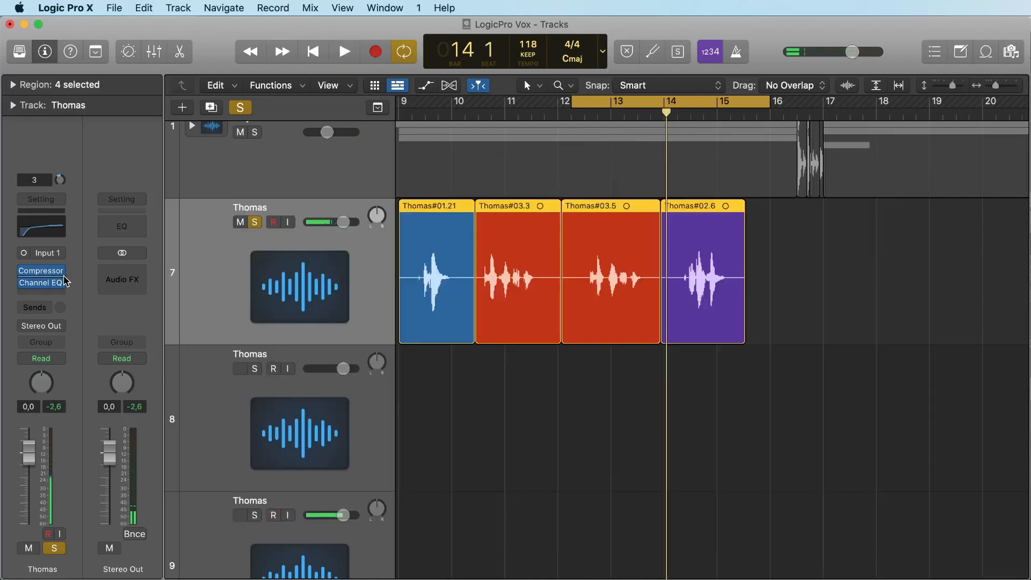
Insert a Stereo Delay after the Channel EQ on the vocal track, move its window fully into view, and audition it.
{"action": "left_click", "coordinate": [33, 293]}
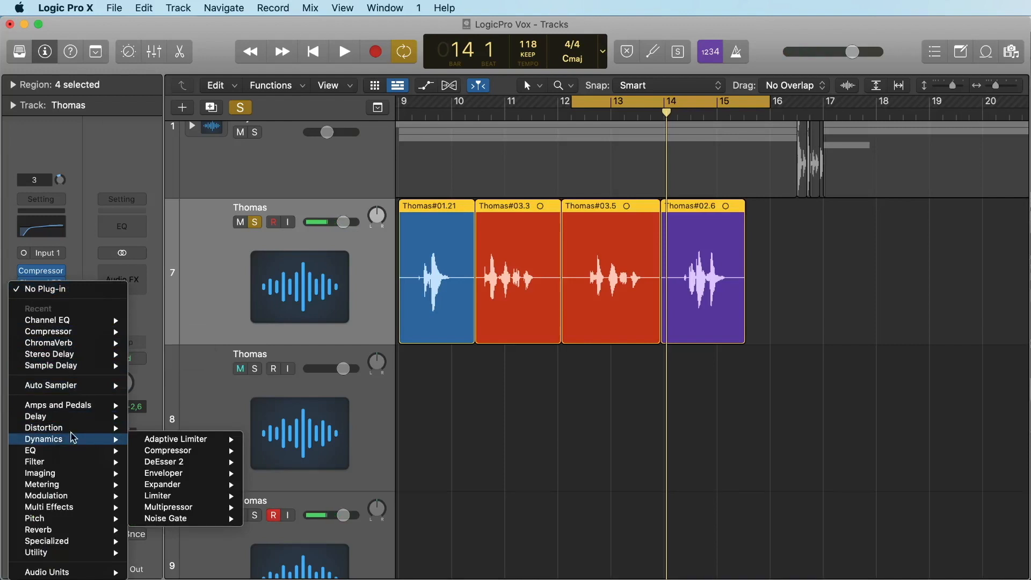
{"action": "mouse_move", "coordinate": [55, 423]}
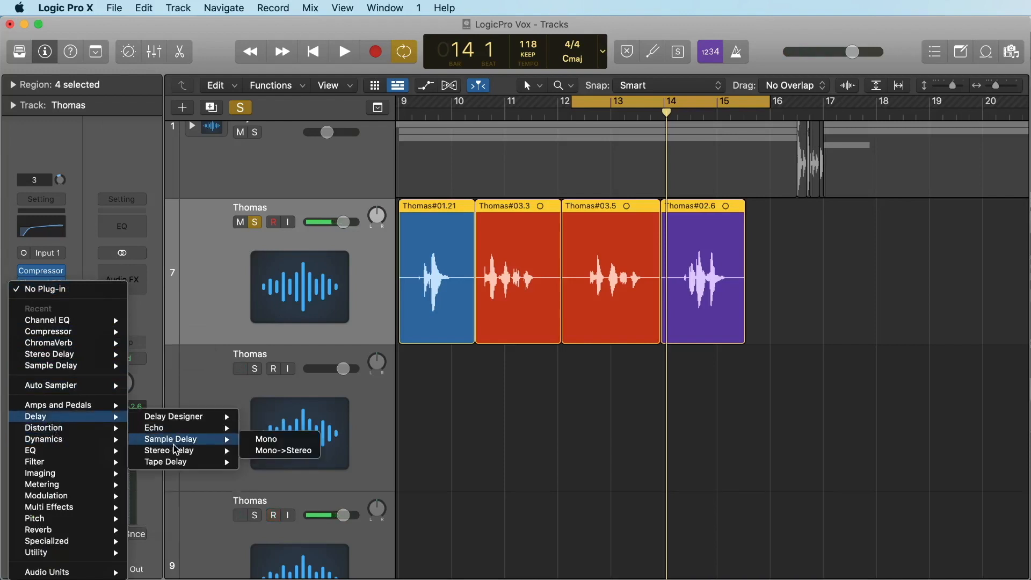
{"action": "mouse_move", "coordinate": [178, 451]}
{"action": "left_click", "coordinate": [259, 462]}
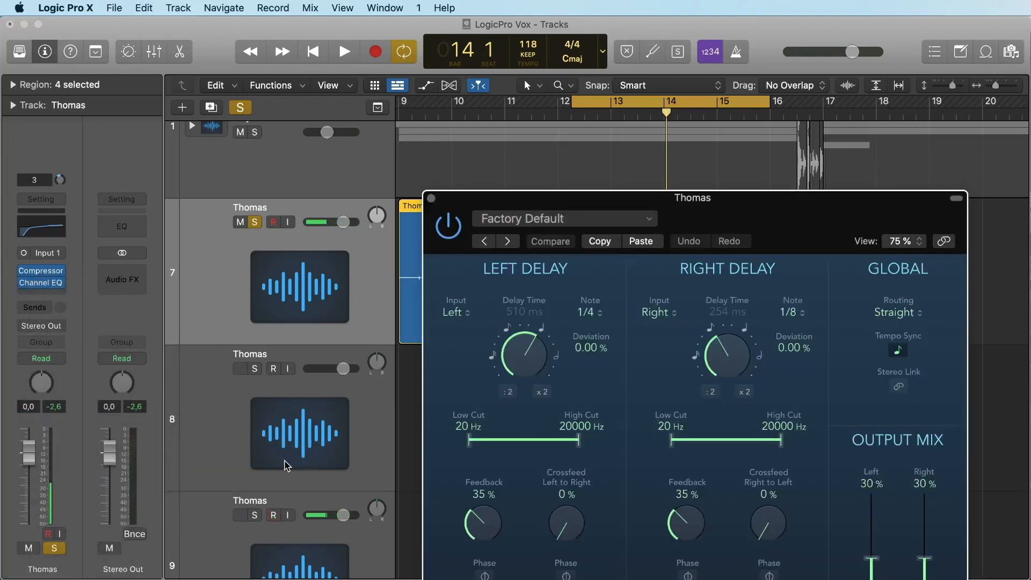
{"action": "key", "text": "space"}
{"action": "left_click_drag", "start_coordinate": [509, 197], "coordinate": [321, 75]}
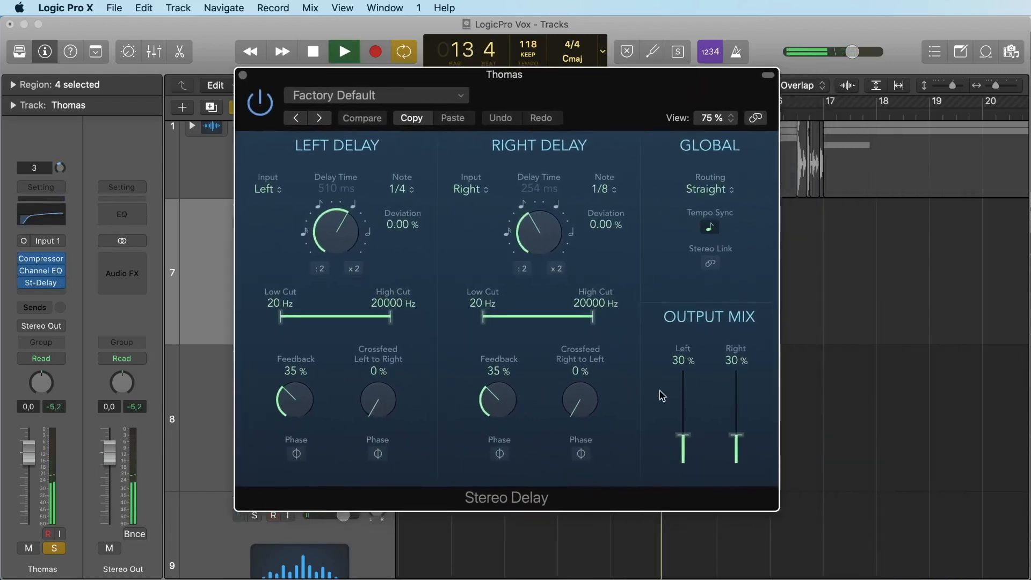
{"action": "key", "text": "space"}
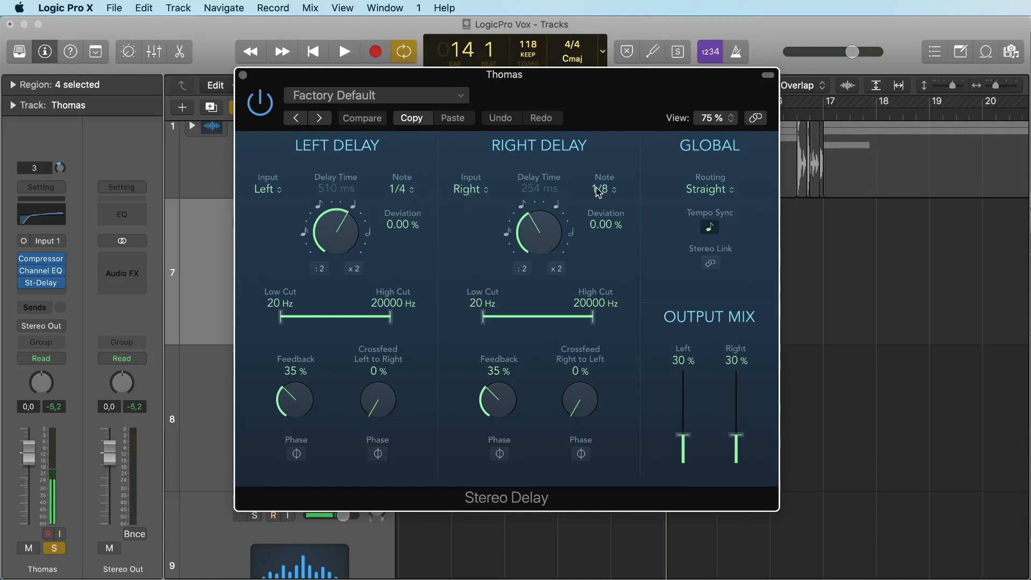
Set the left delay's note value to 1/8 dotted and audition the delay.
{"action": "left_click", "coordinate": [405, 191]}
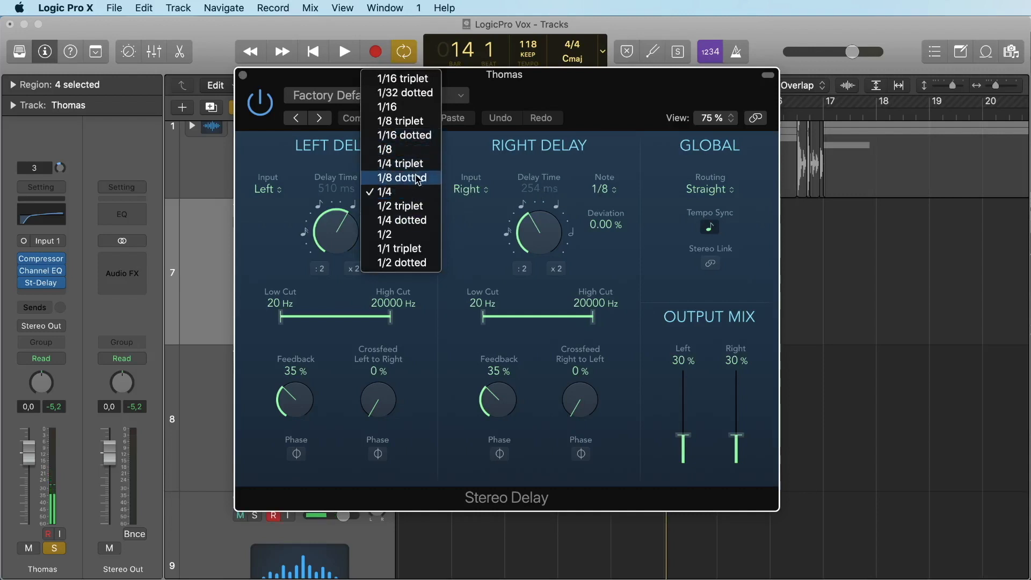
{"action": "left_click", "coordinate": [420, 178]}
{"action": "key", "text": "space"}
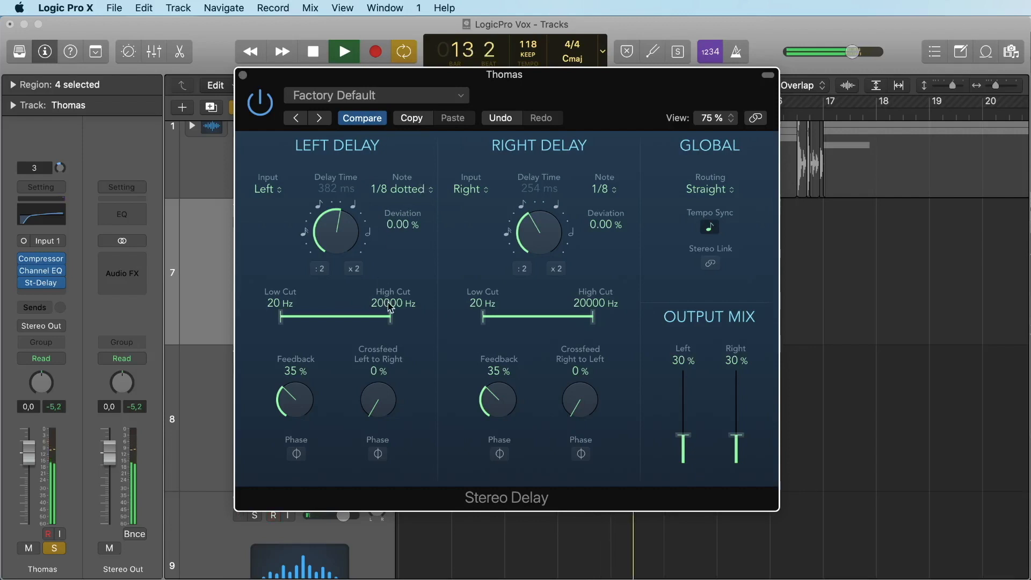
{"action": "key", "text": "space"}
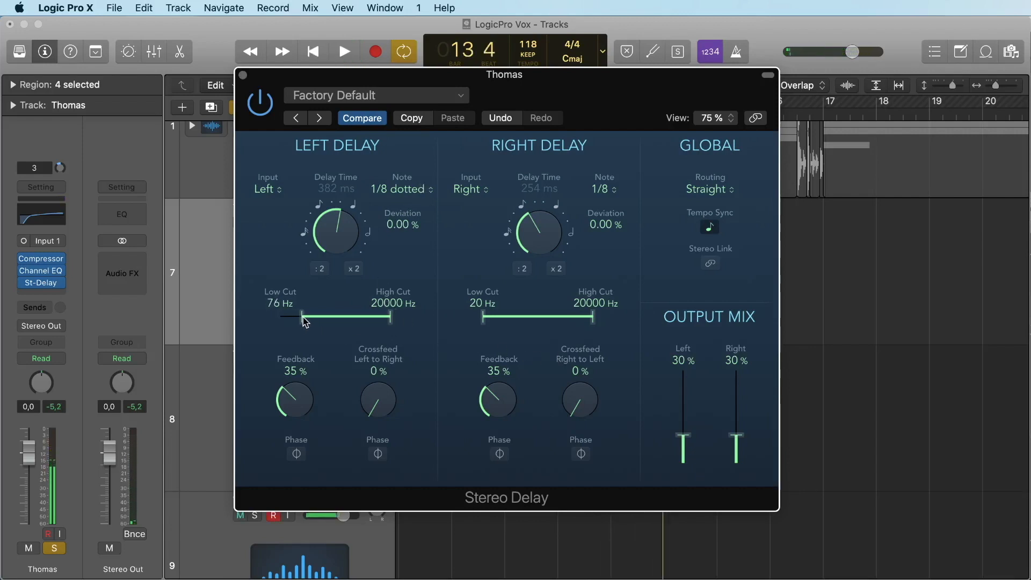
Enable Stereo Link and raise the delays' low cuts to 1600 Hz on the left and 690 Hz on the right.
{"action": "mouse_move", "coordinate": [304, 321]}
{"action": "left_mouse_down"}
{"action": "mouse_move", "coordinate": [243, 311]}
{"action": "mouse_move", "coordinate": [311, 320]}
{"action": "mouse_move", "coordinate": [293, 321]}
{"action": "left_mouse_up"}
{"action": "left_click_drag", "start_coordinate": [486, 317], "coordinate": [435, 319]}
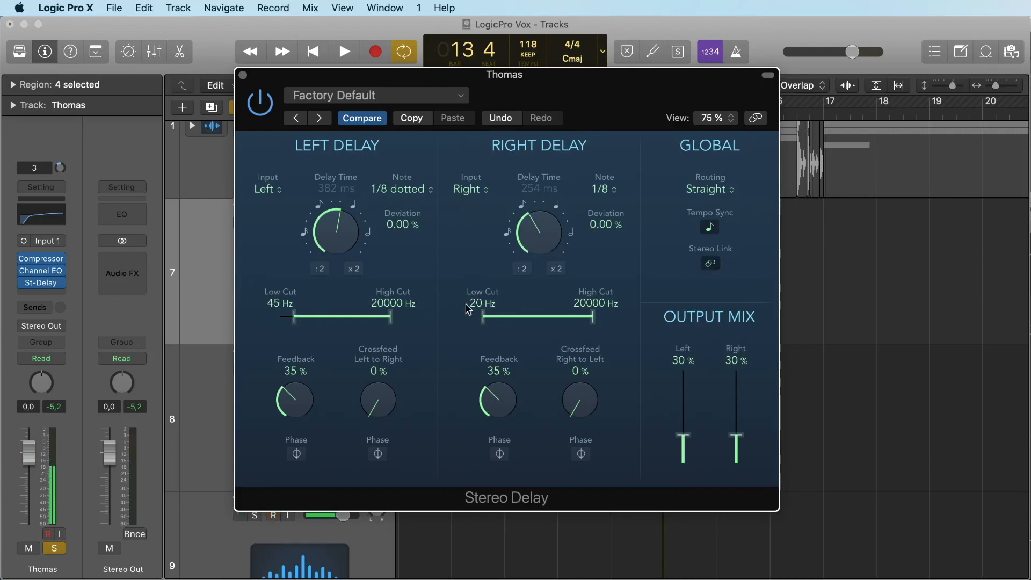
{"action": "left_click_drag", "start_coordinate": [485, 318], "coordinate": [542, 322]}
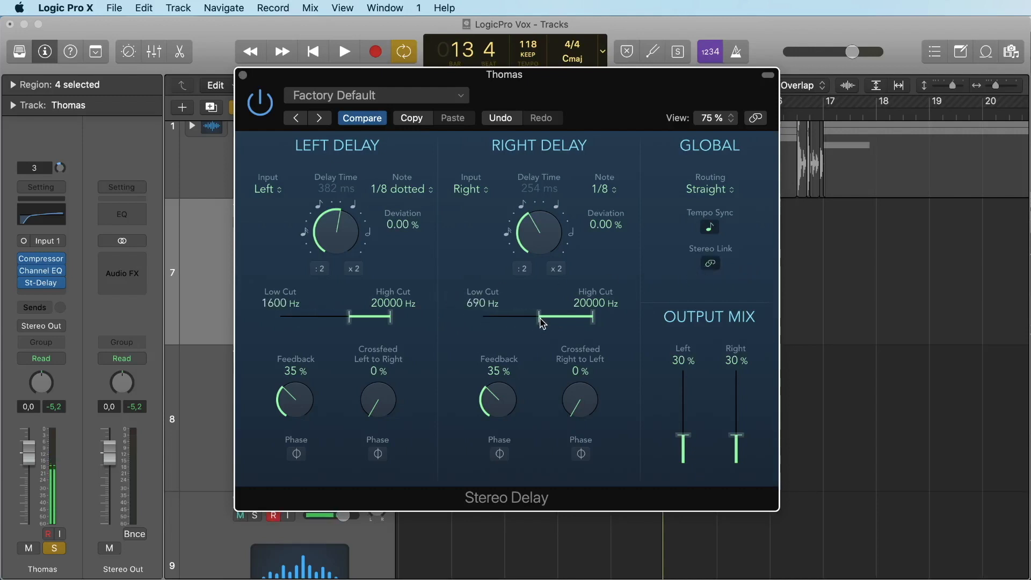
Set both delays' high cuts to 5000 Hz and their low cuts to 1000 Hz left and 460 Hz right during playback.
{"action": "key", "text": "space"}
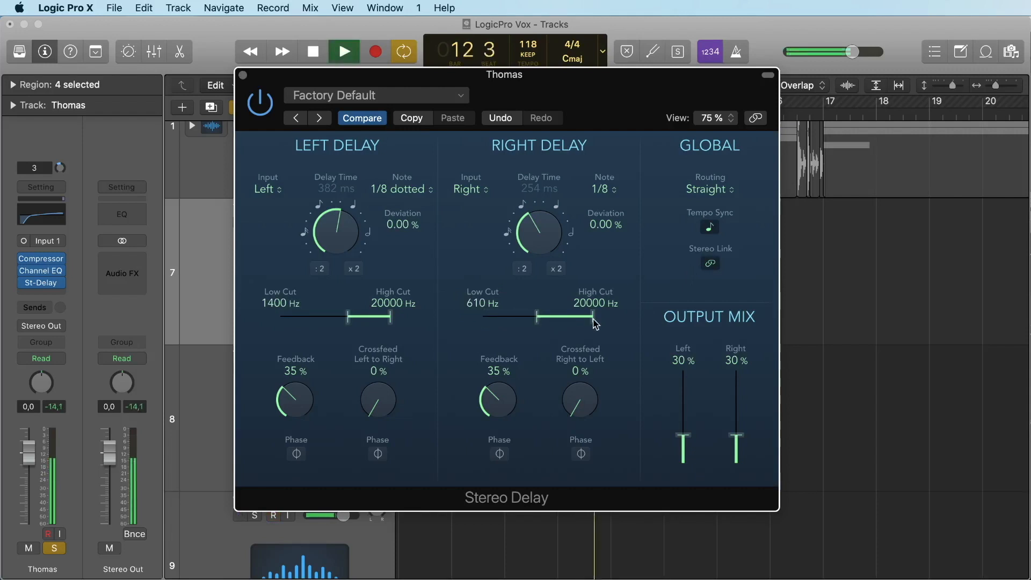
{"action": "left_click_drag", "start_coordinate": [594, 322], "coordinate": [569, 320]}
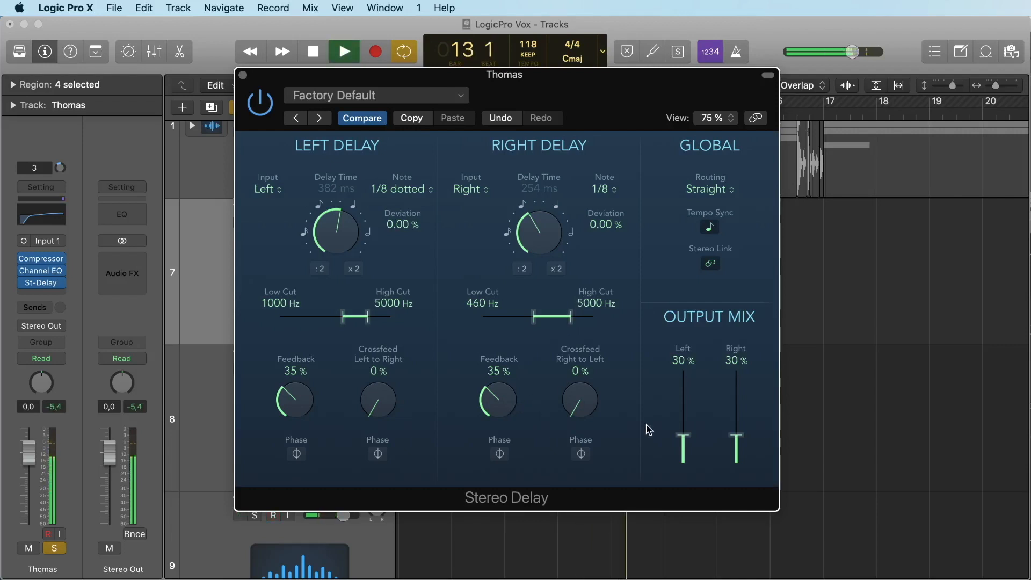
{"action": "key", "text": "space"}
Lower the Stereo Delay's left and right output mix to 10 %, audition the result, and close its window.
{"action": "left_click_drag", "start_coordinate": [683, 435], "coordinate": [686, 456]}
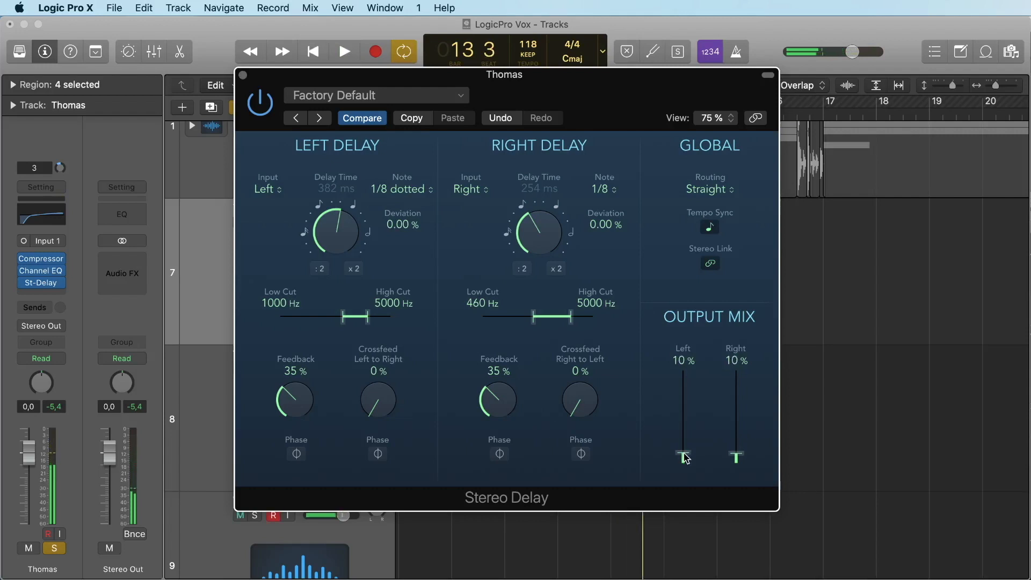
{"action": "key", "text": "space"}
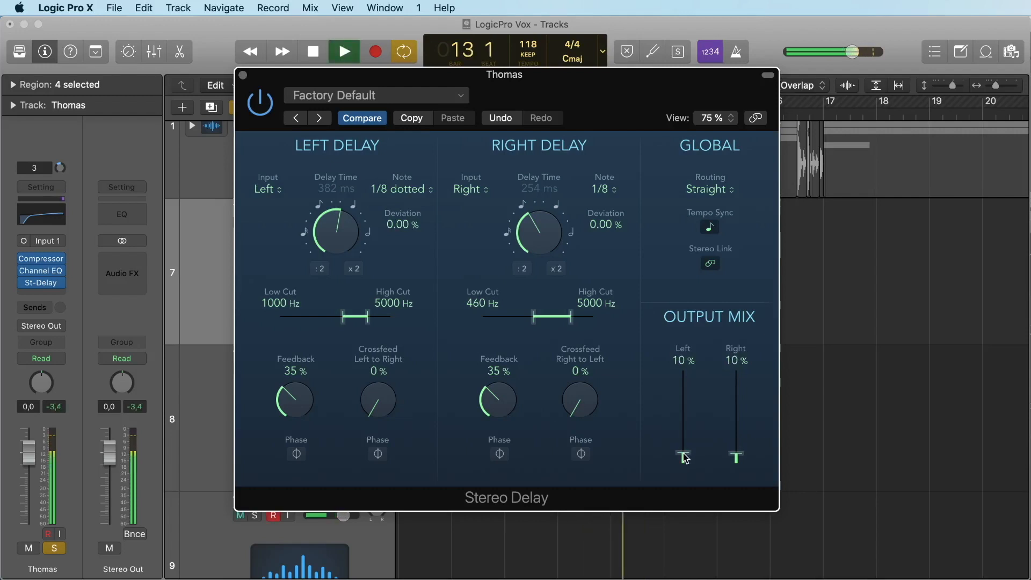
{"action": "key", "text": "space"}
{"action": "left_click", "coordinate": [242, 74]}
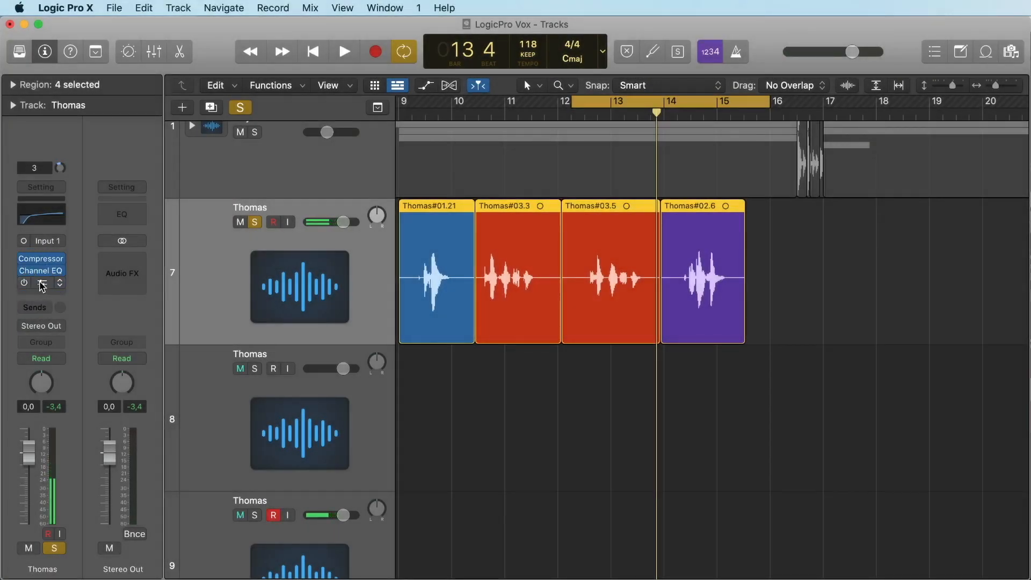
Insert a ChromaVerb reverb after the Stereo Delay on the vocal track.
{"action": "left_click", "coordinate": [44, 292]}
{"action": "mouse_move", "coordinate": [97, 410]}
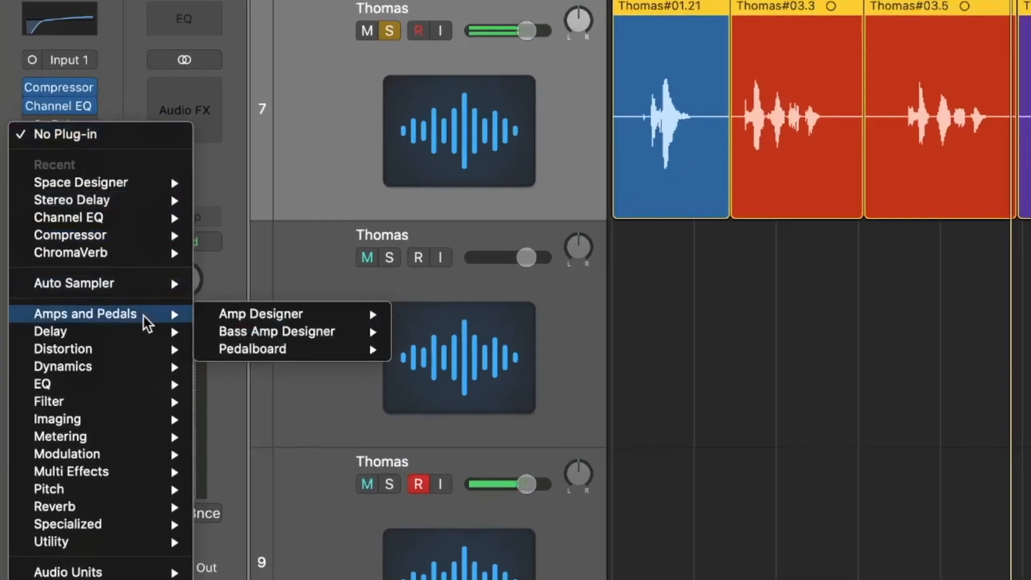
{"action": "mouse_move", "coordinate": [123, 504]}
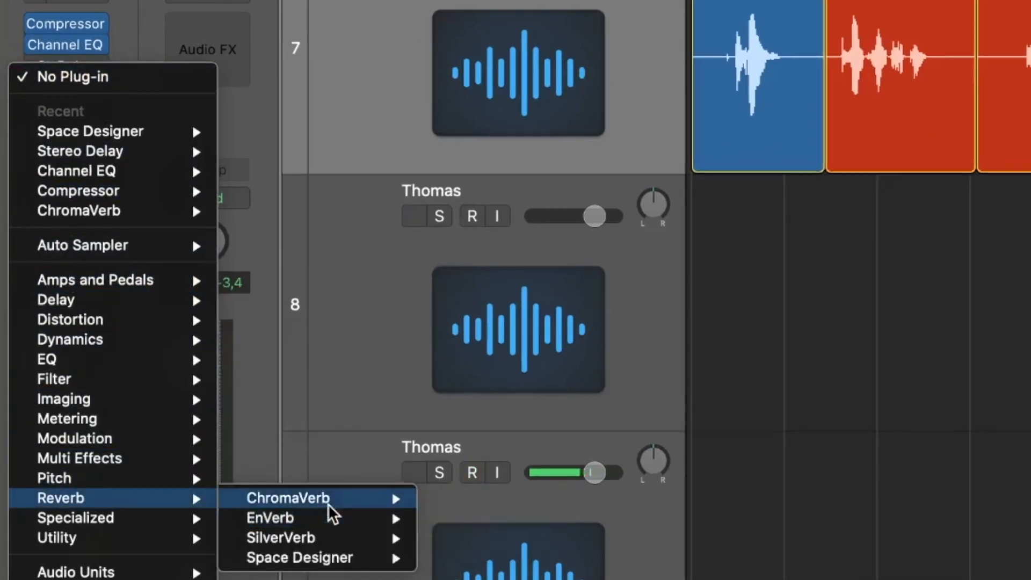
{"action": "mouse_move", "coordinate": [329, 503]}
{"action": "left_click", "coordinate": [486, 518]}
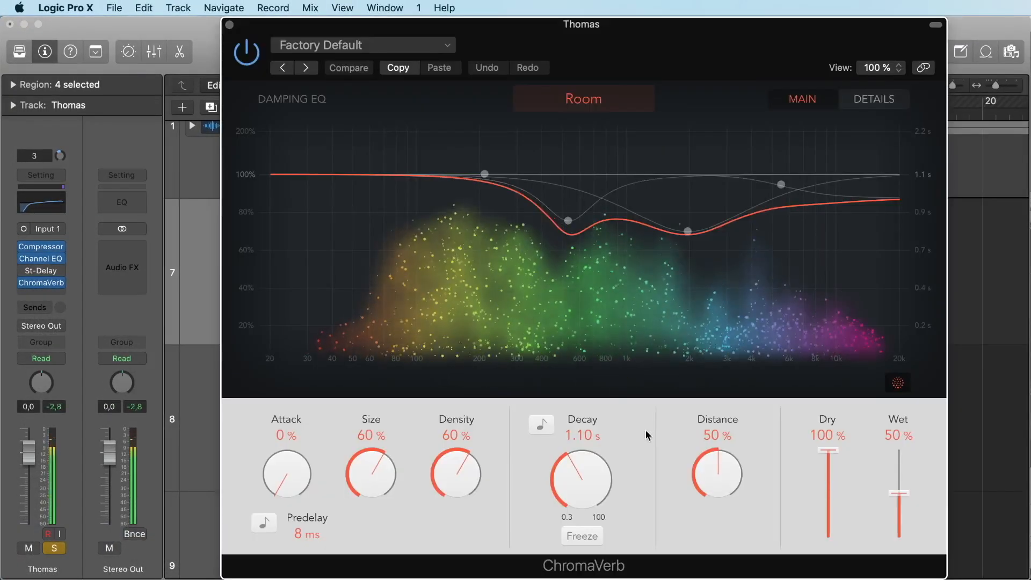
Set the ChromaVerb's decay to 2.00 s and its wet level to 8 %.
{"action": "left_click", "coordinate": [575, 483]}
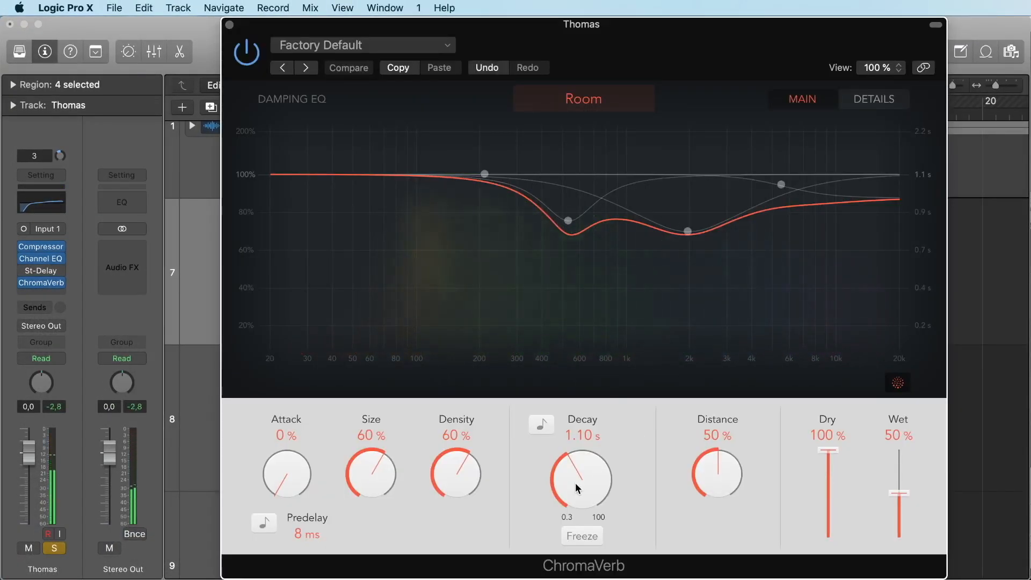
{"action": "left_click_drag", "start_coordinate": [574, 481], "coordinate": [583, 465]}
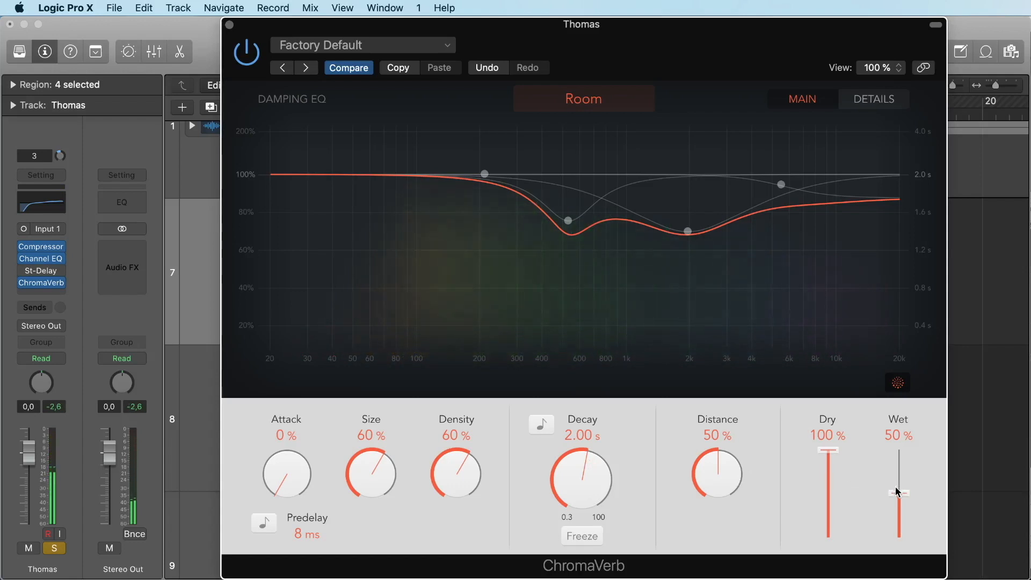
{"action": "left_click_drag", "start_coordinate": [897, 490], "coordinate": [897, 526]}
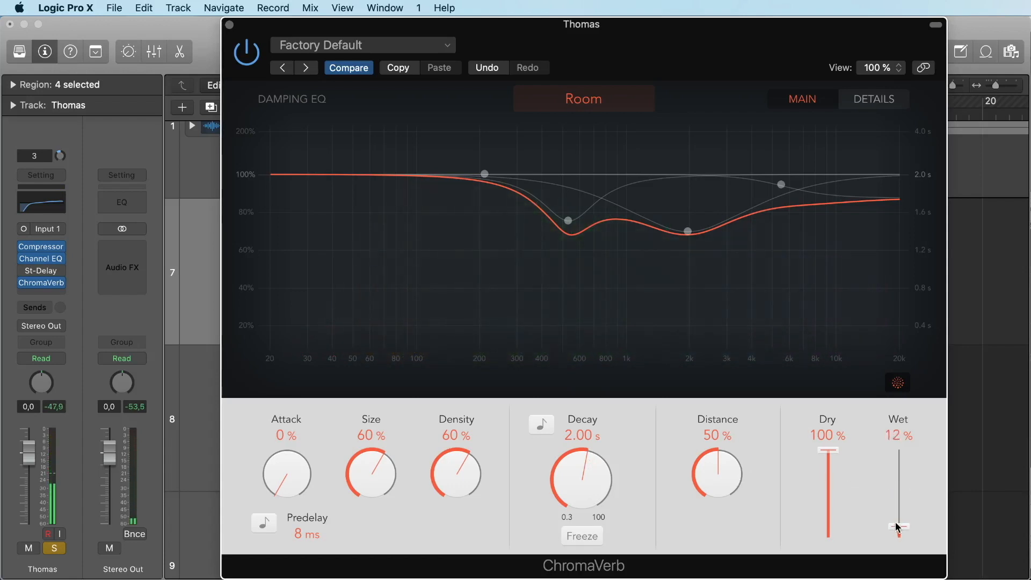
{"action": "left_click_drag", "start_coordinate": [897, 526], "coordinate": [898, 530]}
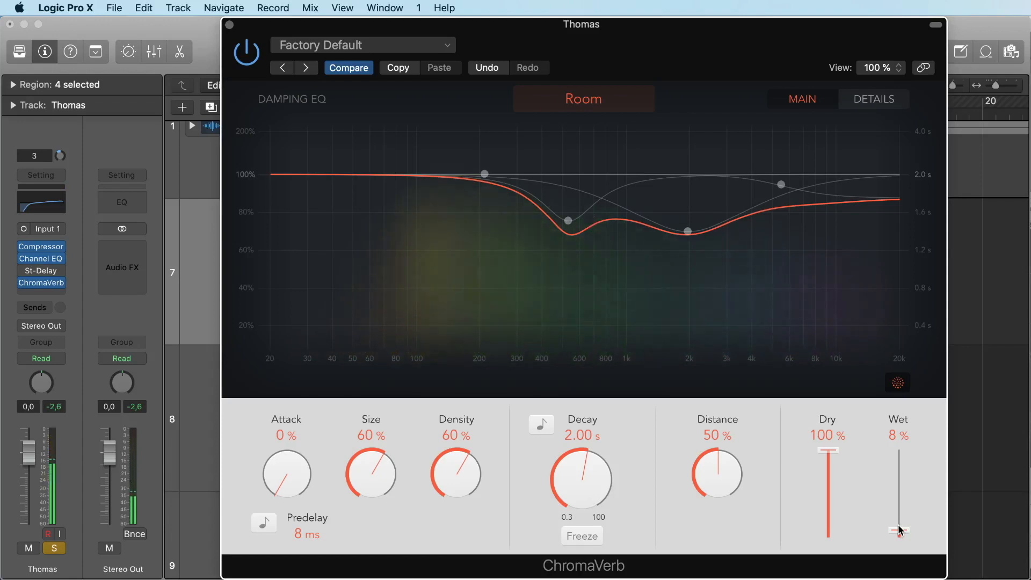
Look through the ChromaVerb's Halls and Spaces presets without loading one, and close the reverb window.
{"action": "left_click", "coordinate": [424, 45]}
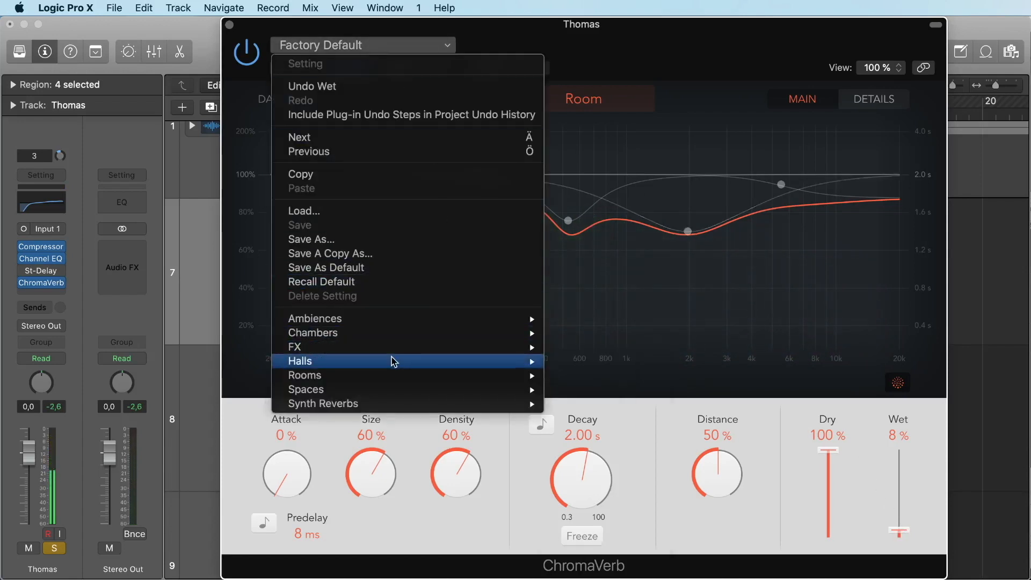
{"action": "mouse_move", "coordinate": [395, 361]}
{"action": "mouse_move", "coordinate": [394, 389]}
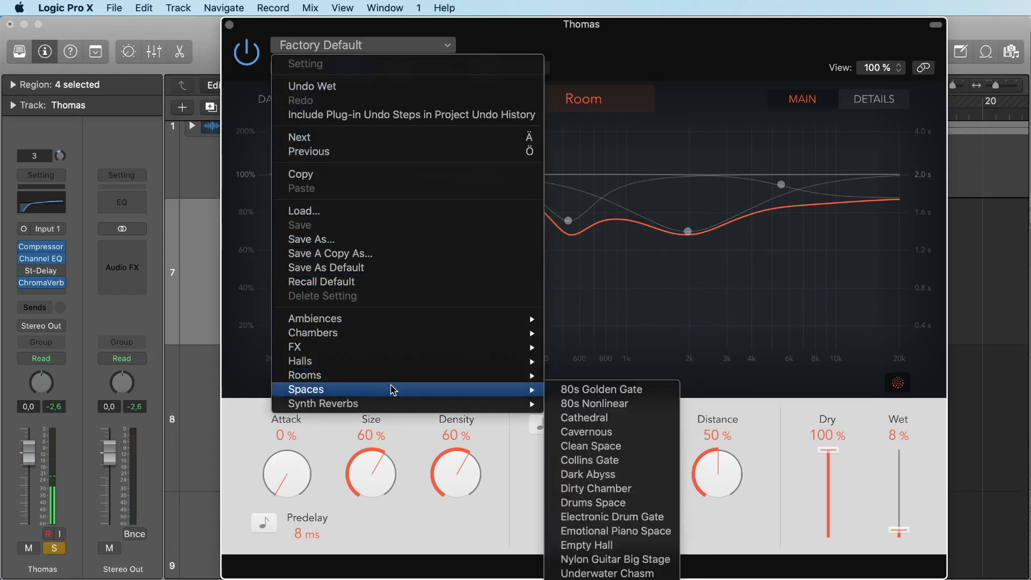
{"action": "left_click", "coordinate": [668, 57]}
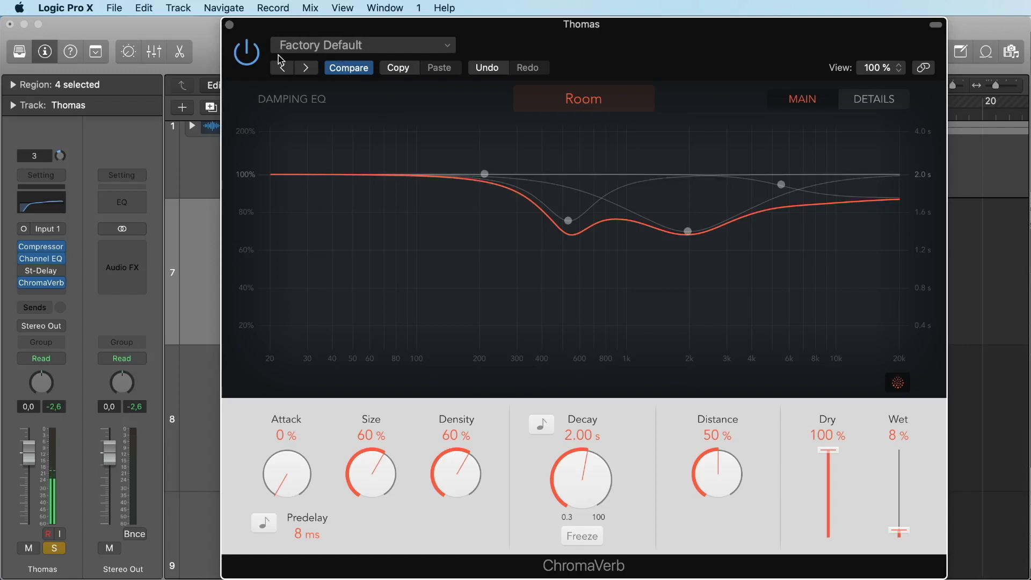
{"action": "left_click", "coordinate": [229, 26]}
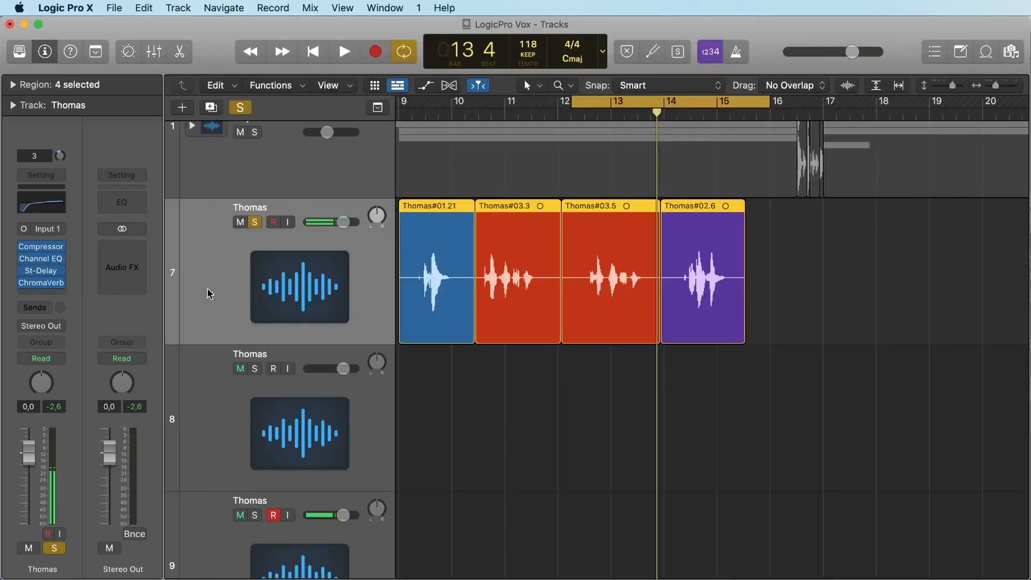
Take the vocal track out of solo and audition it together with the playback track.
{"action": "left_click", "coordinate": [244, 111]}
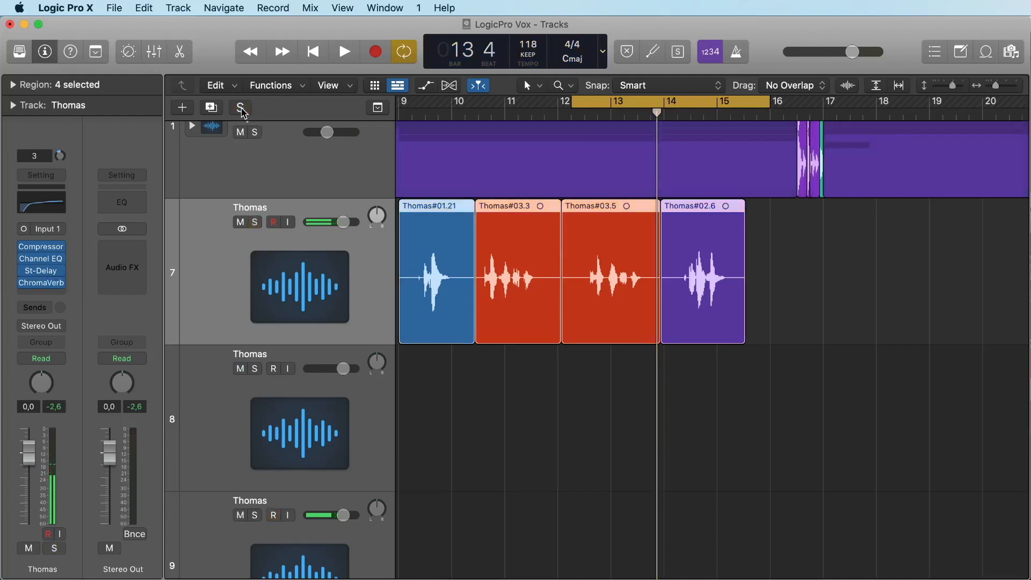
{"action": "key", "text": "space"}
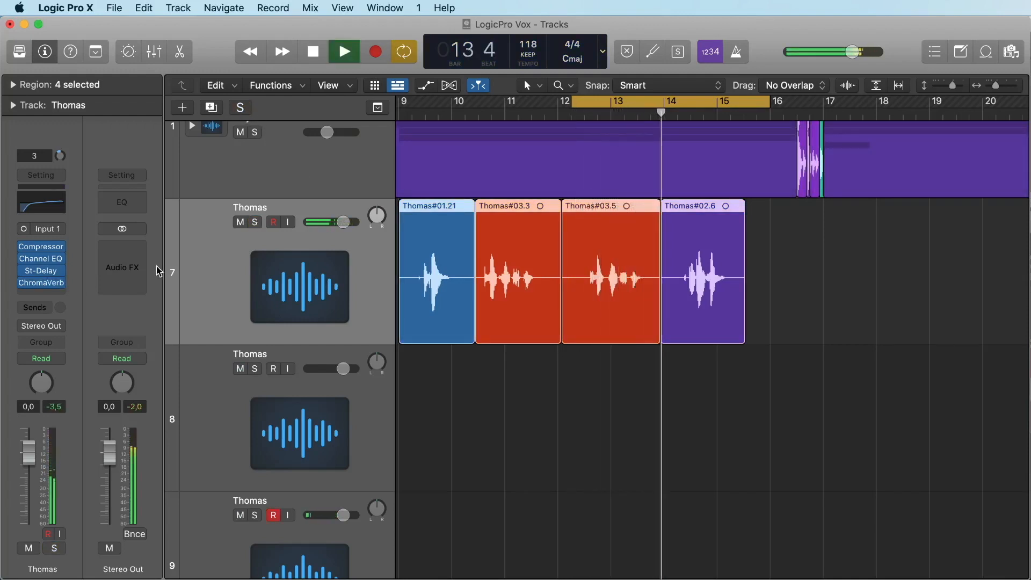
{"action": "key", "text": "space"}
Reduce the Stereo Delay's left and right output mix to 8 % and close its window.
{"action": "left_click", "coordinate": [38, 273]}
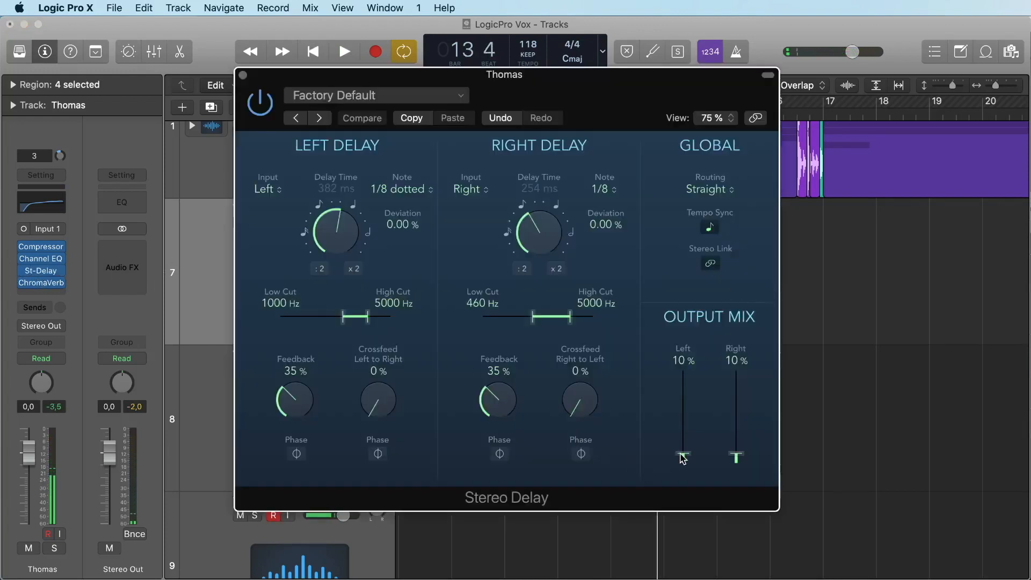
{"action": "left_click_drag", "start_coordinate": [682, 457], "coordinate": [681, 459]}
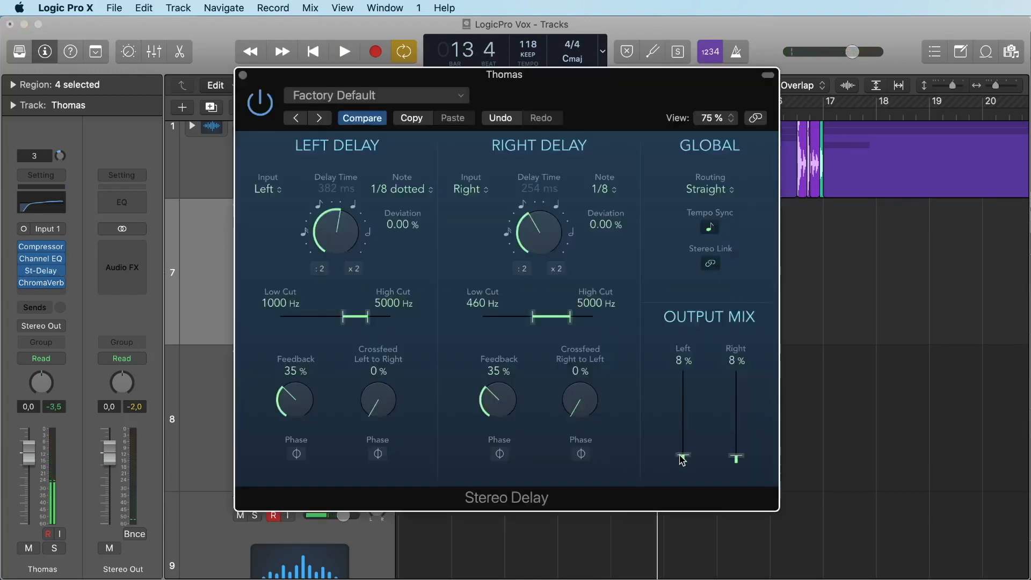
{"action": "left_click", "coordinate": [243, 75]}
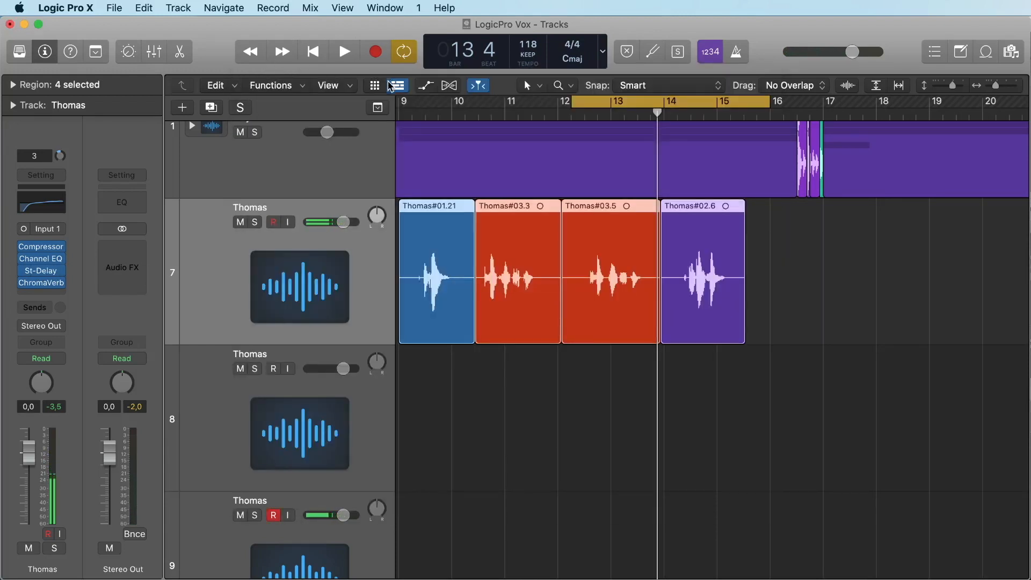
Extend the cycle range to span bars 9 to 16, lower the vocal track's volume to -7.0 dB, and audition the mix.
{"action": "left_click_drag", "start_coordinate": [402, 107], "coordinate": [772, 108]}
{"action": "mouse_move", "coordinate": [43, 261]}
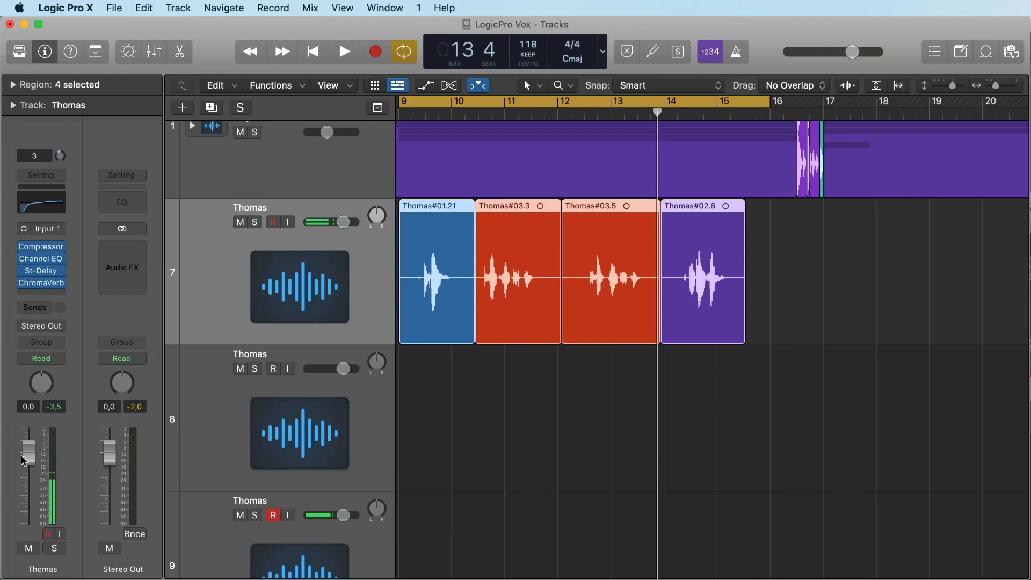
{"action": "left_click_drag", "start_coordinate": [29, 453], "coordinate": [28, 477]}
{"action": "key", "text": "space"}
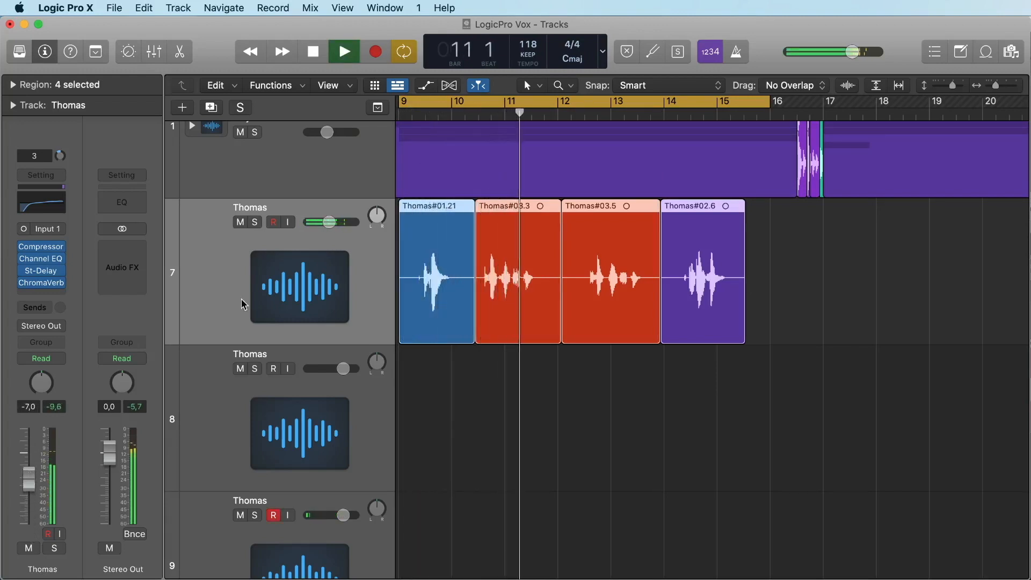
{"action": "scroll", "coordinate": [244, 298], "scroll_direction": "up", "scroll_amount": 3}
{"action": "key", "text": "space"}
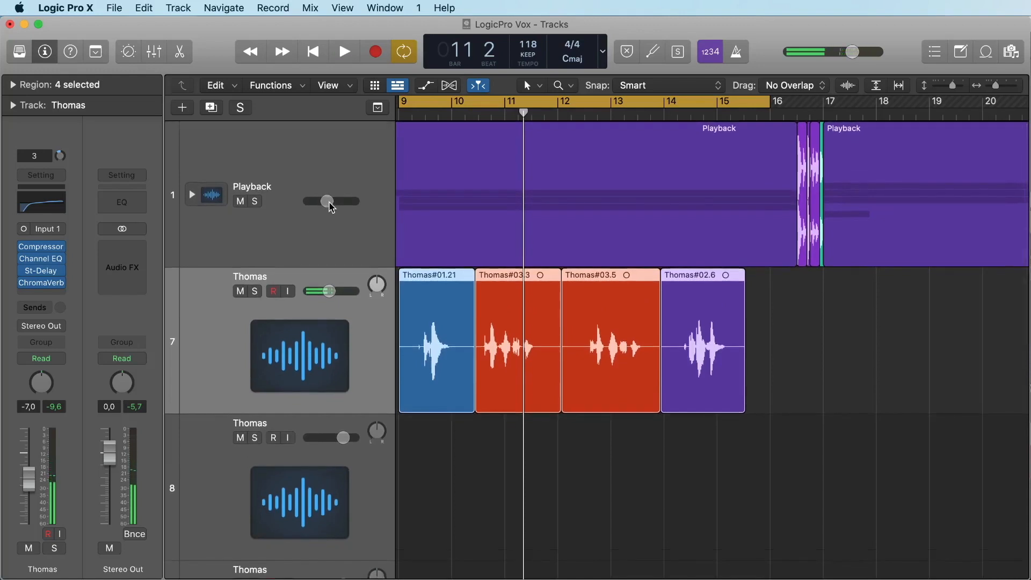
Raise the Playback track's volume to -1.8 dB, audition the mix, and trim the level down slightly.
{"action": "left_click_drag", "start_coordinate": [327, 202], "coordinate": [329, 201]}
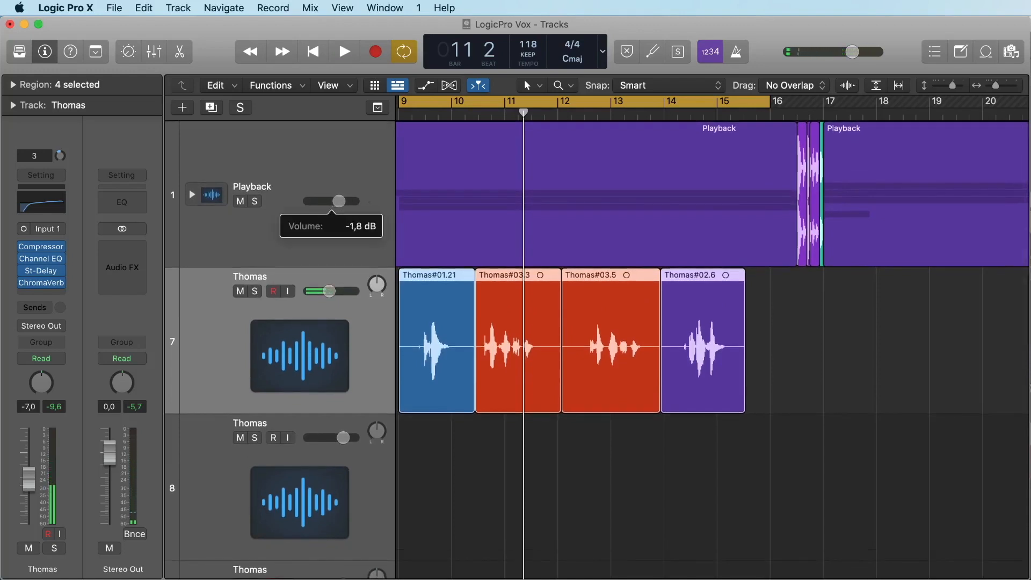
{"action": "key", "text": "space"}
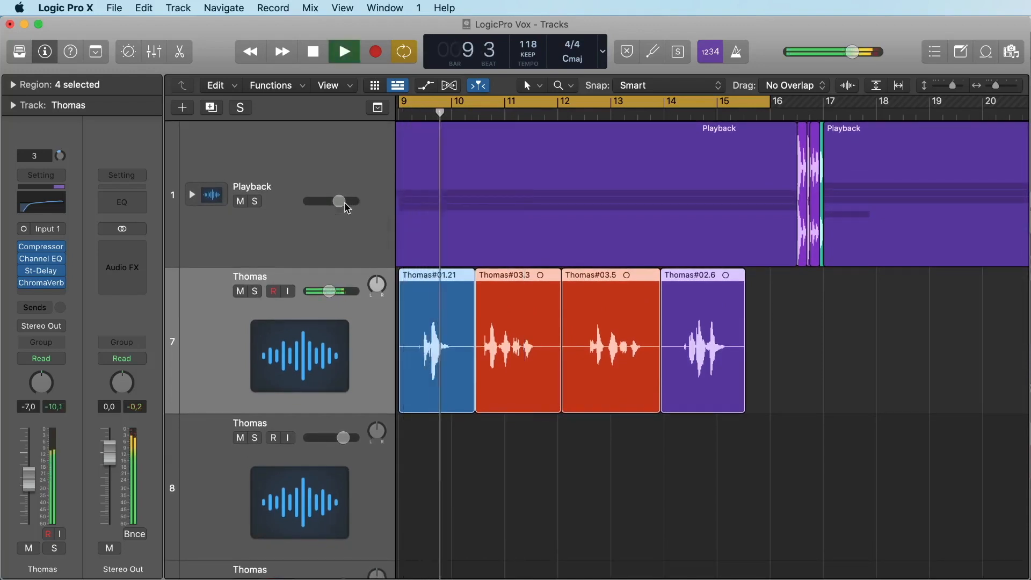
{"action": "key", "text": "space"}
{"action": "left_click_drag", "start_coordinate": [339, 201], "coordinate": [337, 201]}
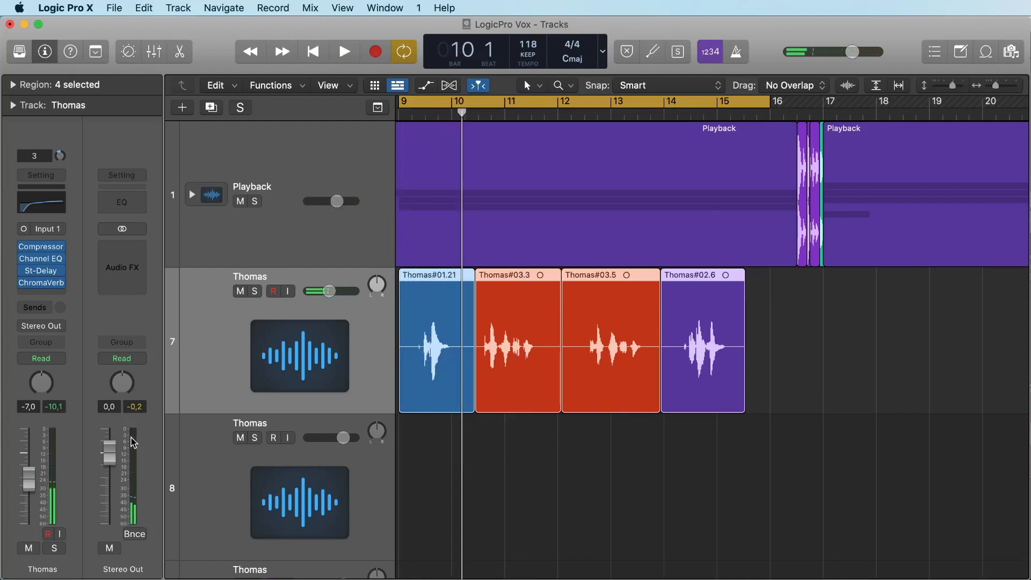
Set the vocal track's volume to -0.8 dB while auditioning it against the Playback track.
{"action": "key", "text": "space"}
{"action": "mouse_move", "coordinate": [28, 451]}
{"action": "left_mouse_down"}
{"action": "mouse_move", "coordinate": [29, 441]}
{"action": "mouse_move", "coordinate": [45, 442]}
{"action": "mouse_move", "coordinate": [33, 461]}
{"action": "left_mouse_up"}
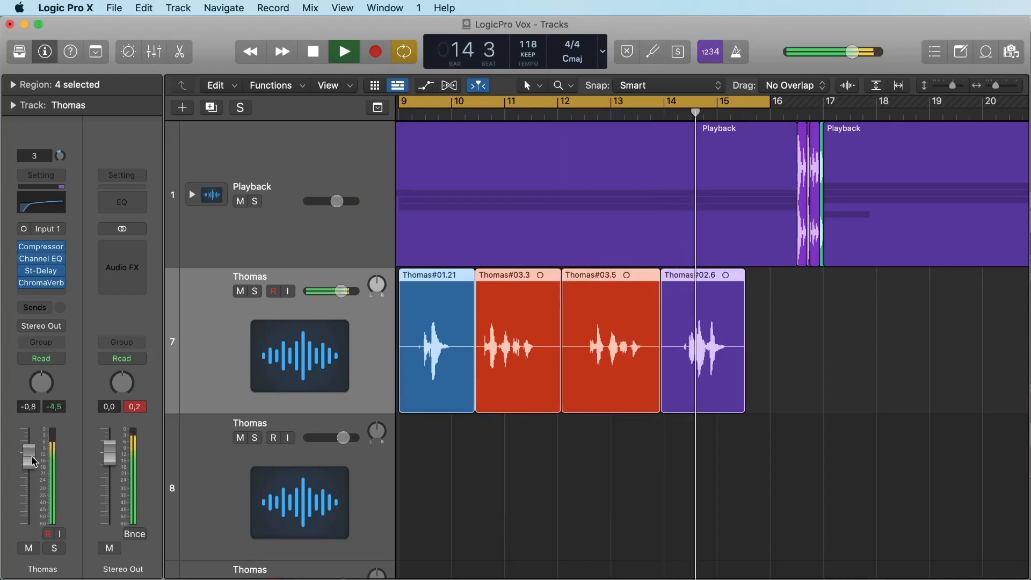
{"action": "key", "text": "space"}
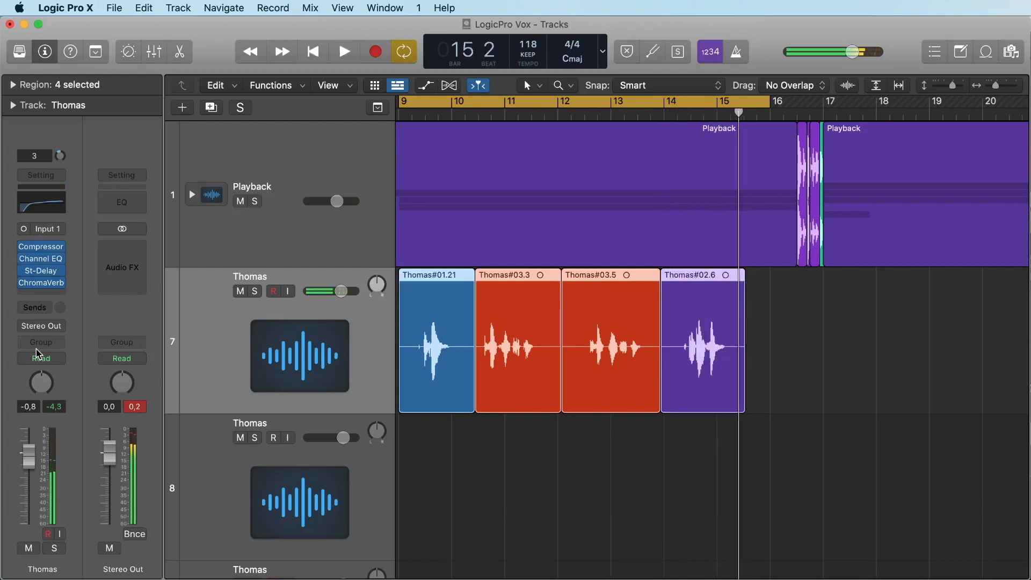
Insert a stereo Exciter after the ChromaVerb on the vocal track.
{"action": "left_click", "coordinate": [51, 293]}
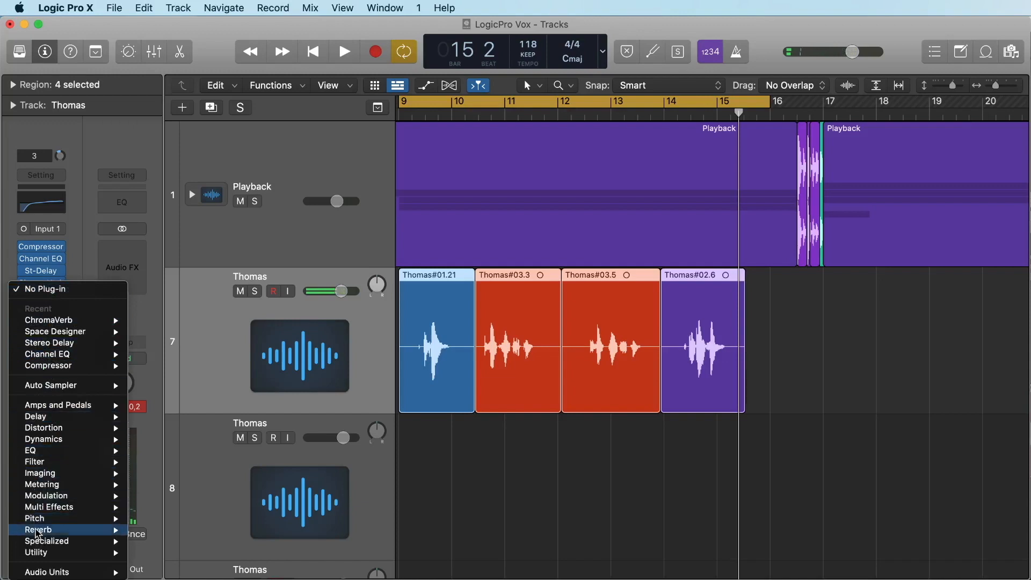
{"action": "mouse_move", "coordinate": [41, 541]}
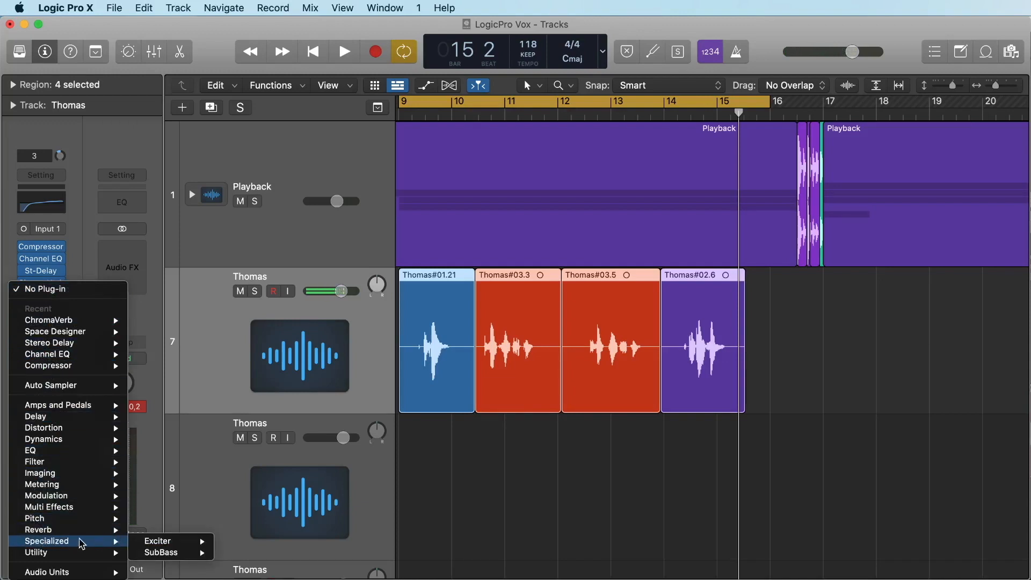
{"action": "mouse_move", "coordinate": [165, 545]}
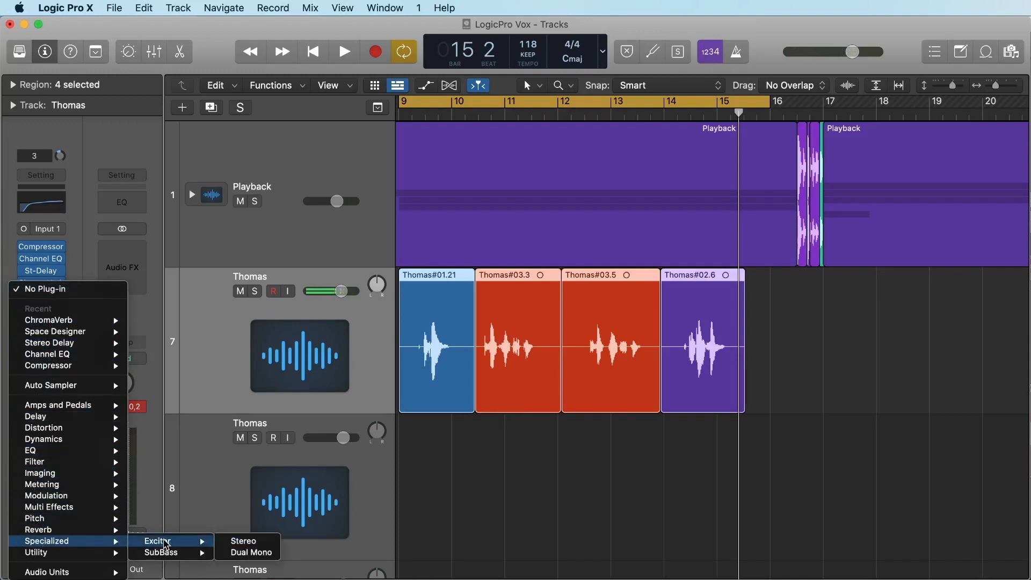
{"action": "left_click", "coordinate": [272, 543]}
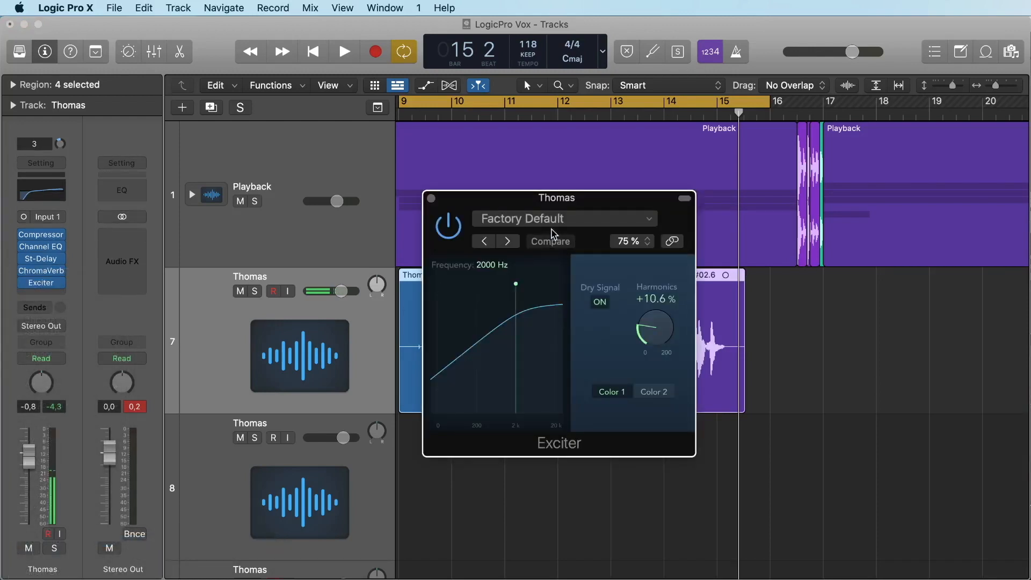
Load the Add Silver preset in the Exciter, then set its frequency to 10600 Hz and harmonics to 23.1%.
{"action": "left_click", "coordinate": [508, 241]}
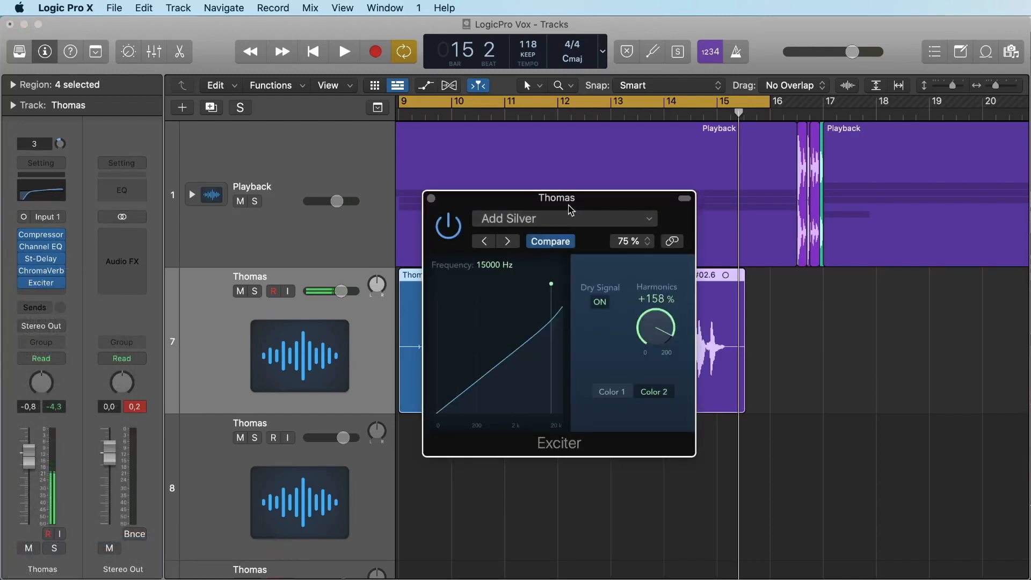
{"action": "left_click_drag", "start_coordinate": [572, 207], "coordinate": [422, 181]}
{"action": "left_click", "coordinate": [359, 193]}
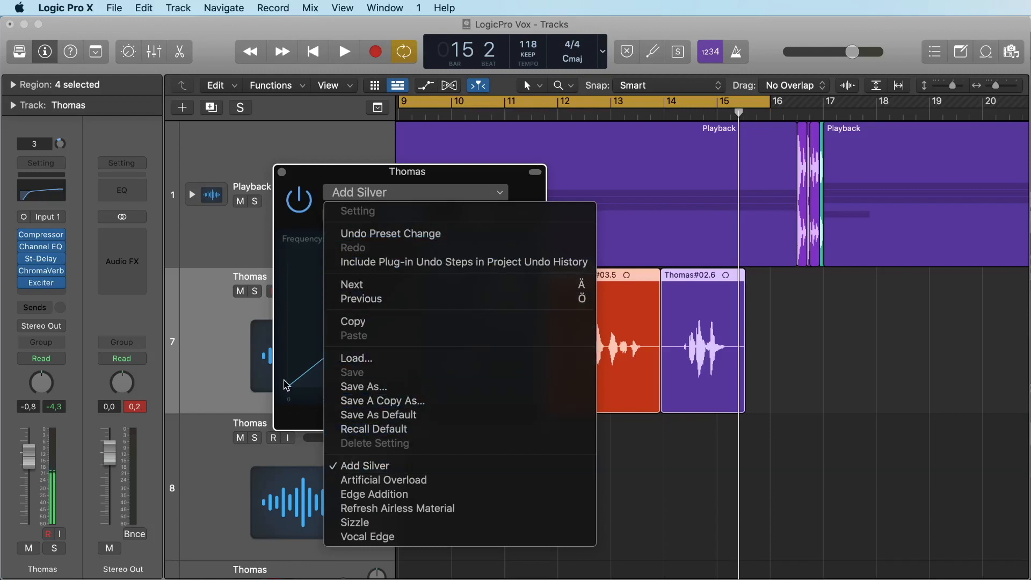
{"action": "left_click", "coordinate": [288, 385]}
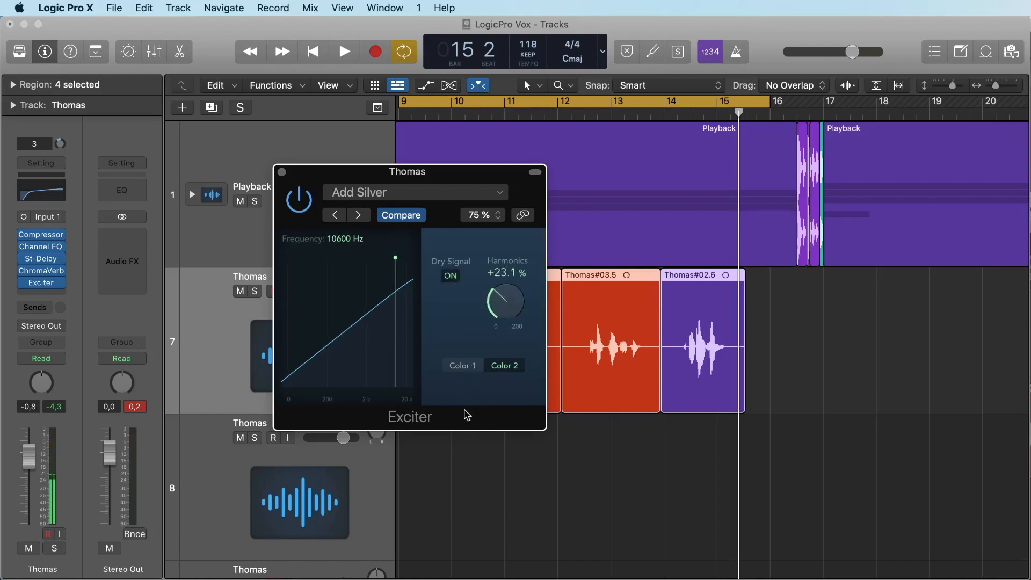
Audition the soloed vocal while sweeping the Exciter's harmonics, settle on 37.0%, and stop playback with the solo turned off.
{"action": "left_click", "coordinate": [59, 548]}
{"action": "key", "text": "space"}
{"action": "left_click_drag", "start_coordinate": [494, 322], "coordinate": [508, 177]}
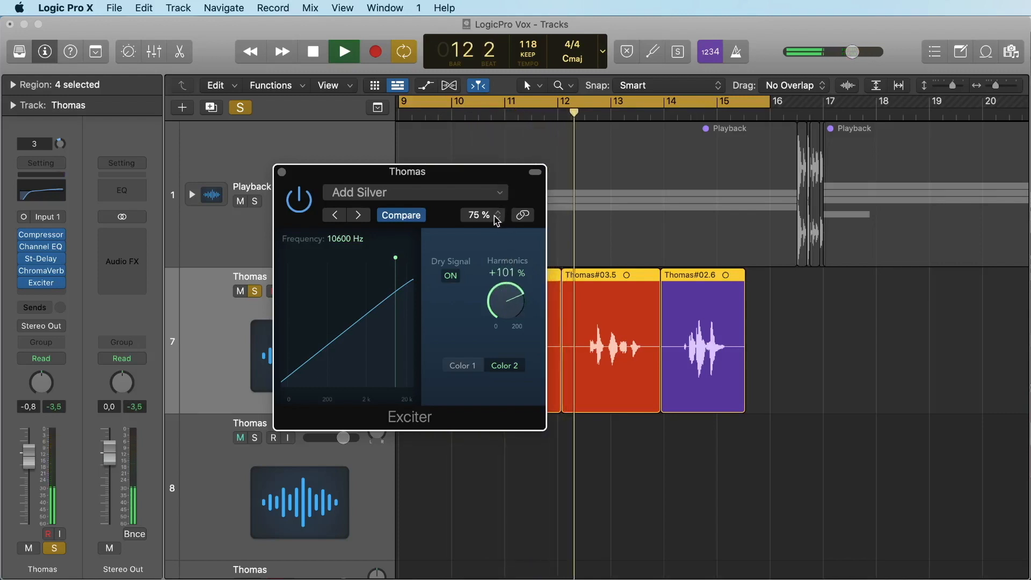
{"action": "left_click_drag", "start_coordinate": [497, 207], "coordinate": [437, 281]}
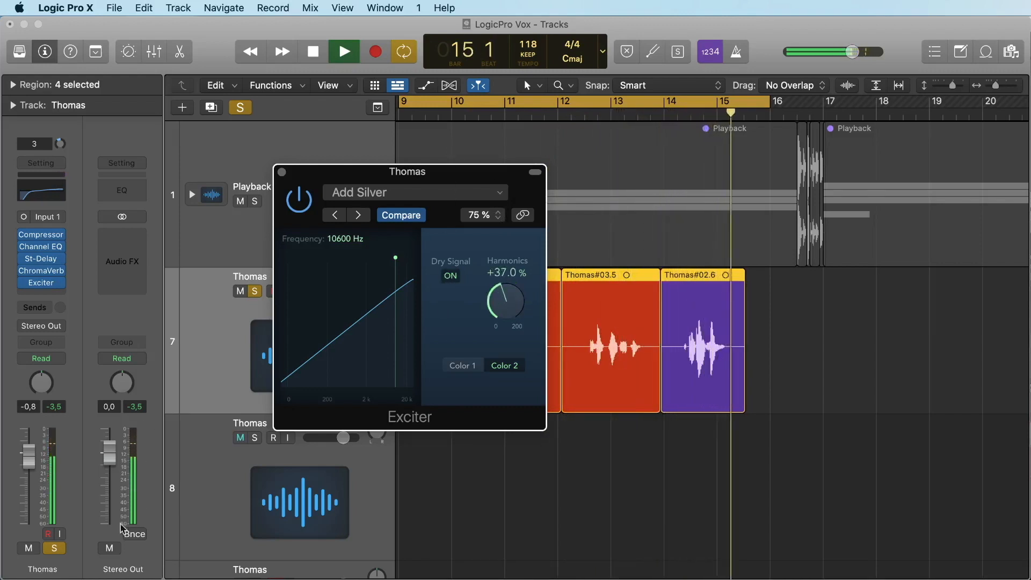
{"action": "left_click", "coordinate": [270, 336]}
{"action": "key", "text": "space"}
{"action": "key", "text": "s"}
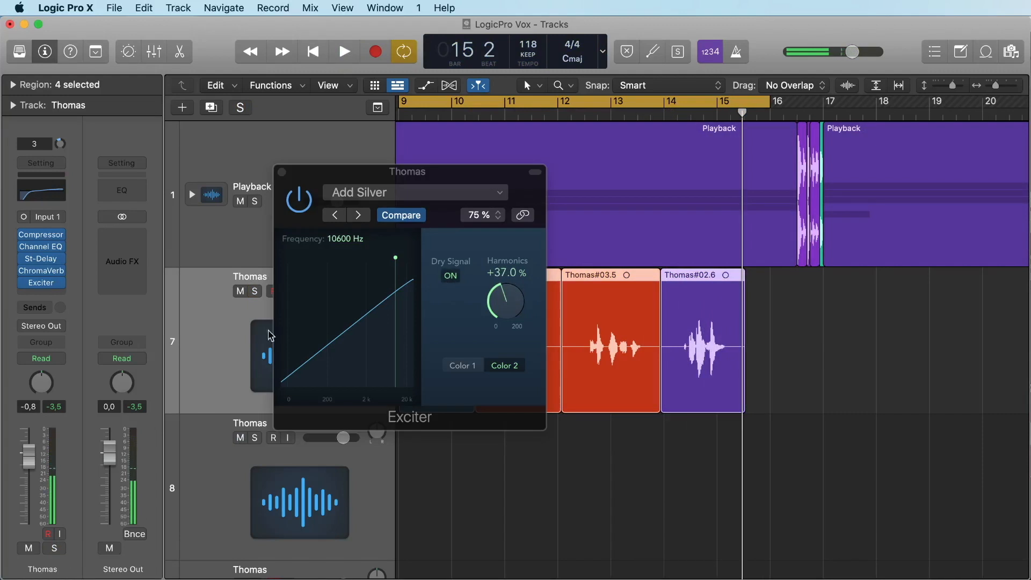
Close the Exciter and audition the processed vocal together with the Playback track from bar 9.
{"action": "left_click", "coordinate": [281, 172]}
{"action": "key", "text": "space"}
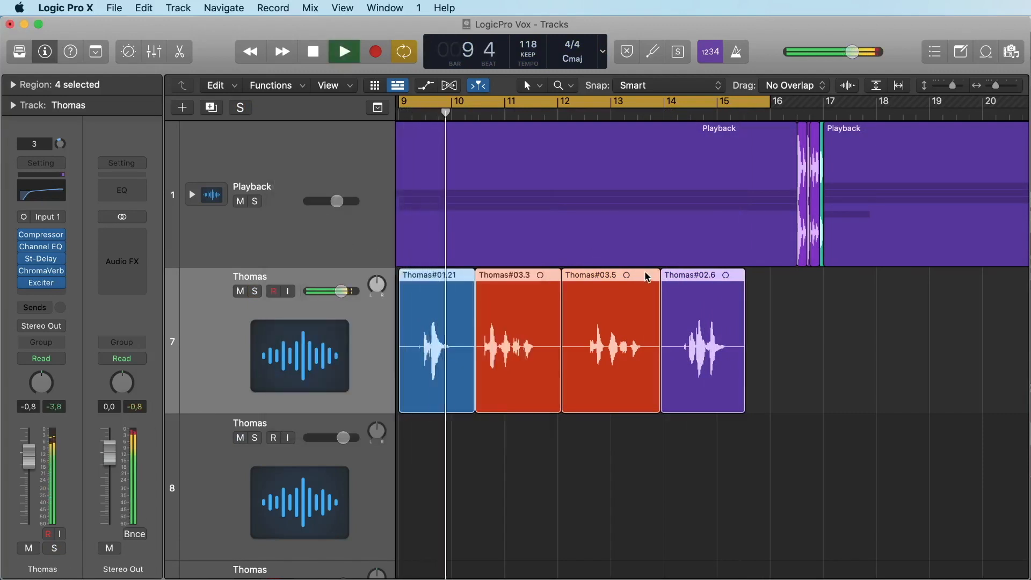
{"action": "scroll", "coordinate": [912, 308], "scroll_direction": "left", "scroll_amount": 3}
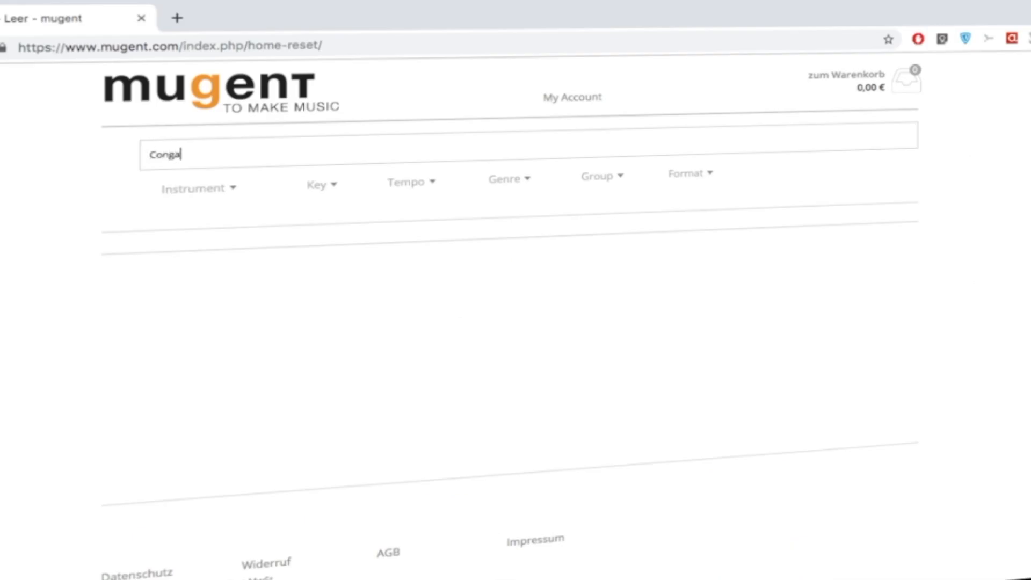
Search the mugent website for Conga and filter the loops to the 101-115 tempo range.
{"action": "key", "text": "Return"}
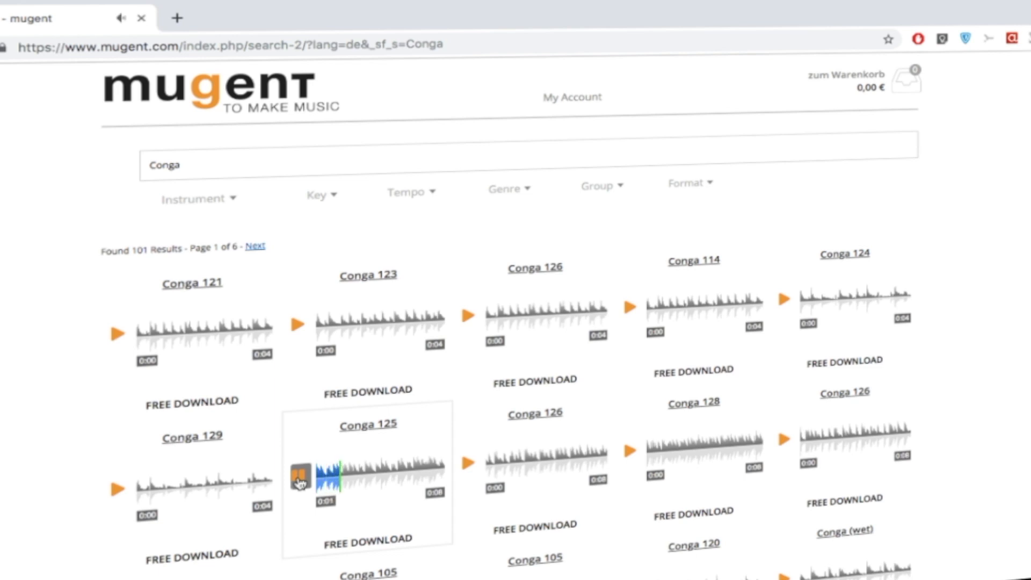
{"action": "left_click", "coordinate": [424, 195]}
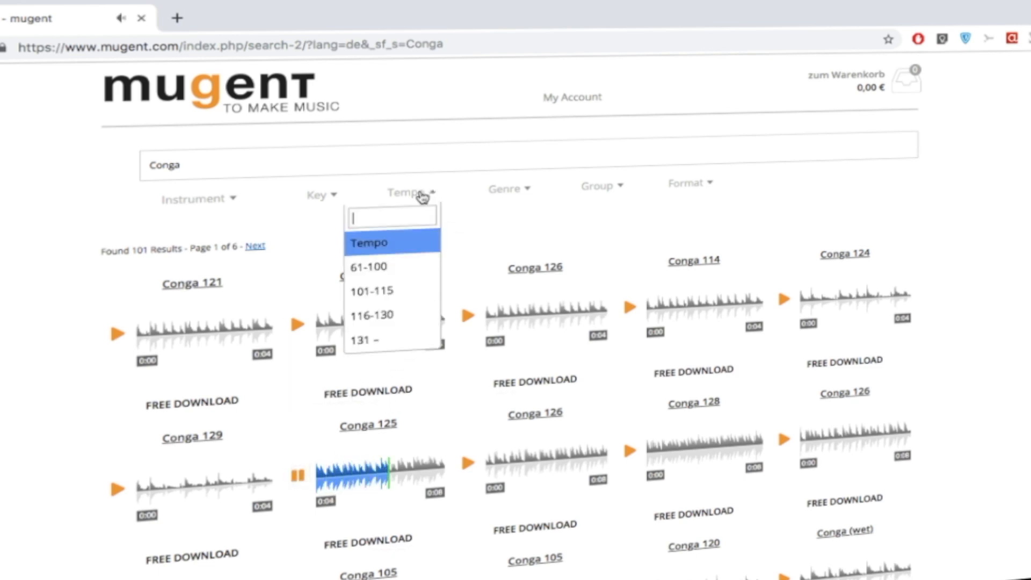
{"action": "left_click", "coordinate": [400, 292]}
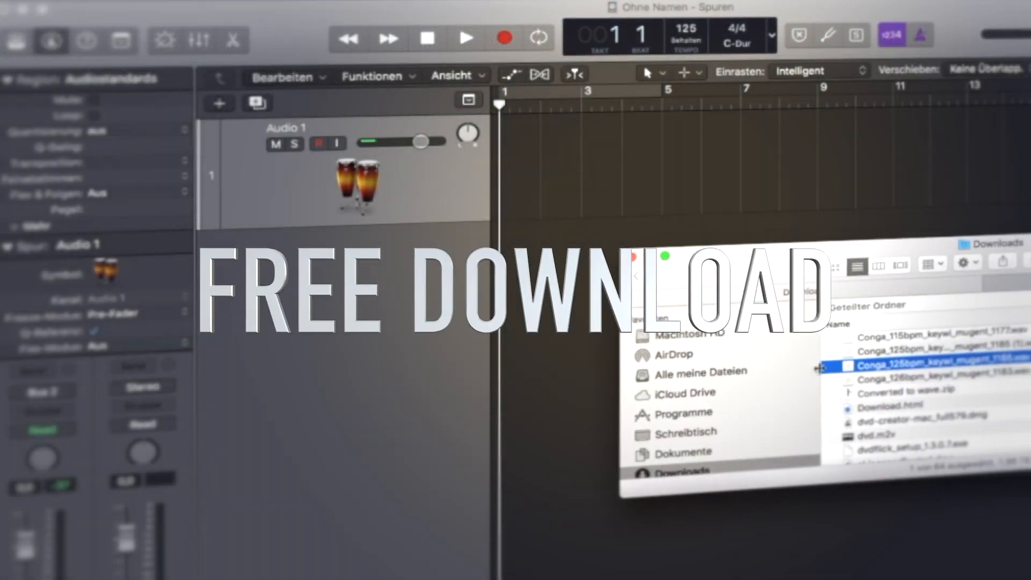
Switch to Logic Pro and import the 125 bpm conga WAV file from Downloads onto the Audio 1 track.
{"action": "mouse_move", "coordinate": [827, 362]}
{"action": "left_mouse_down"}
{"action": "mouse_move", "coordinate": [749, 350]}
{"action": "mouse_move", "coordinate": [528, 187]}
{"action": "mouse_move", "coordinate": [540, 180]}
{"action": "left_mouse_up"}
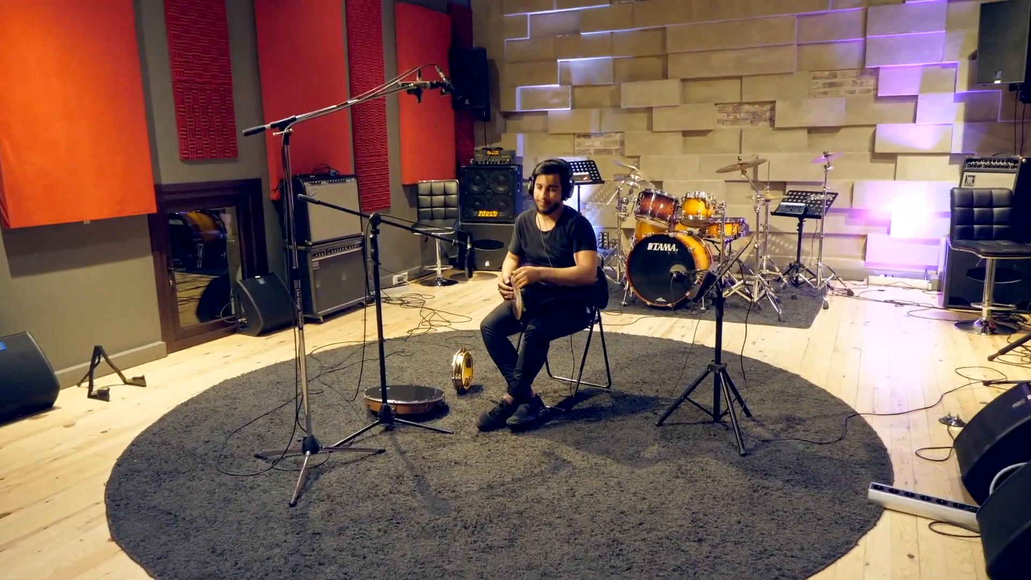